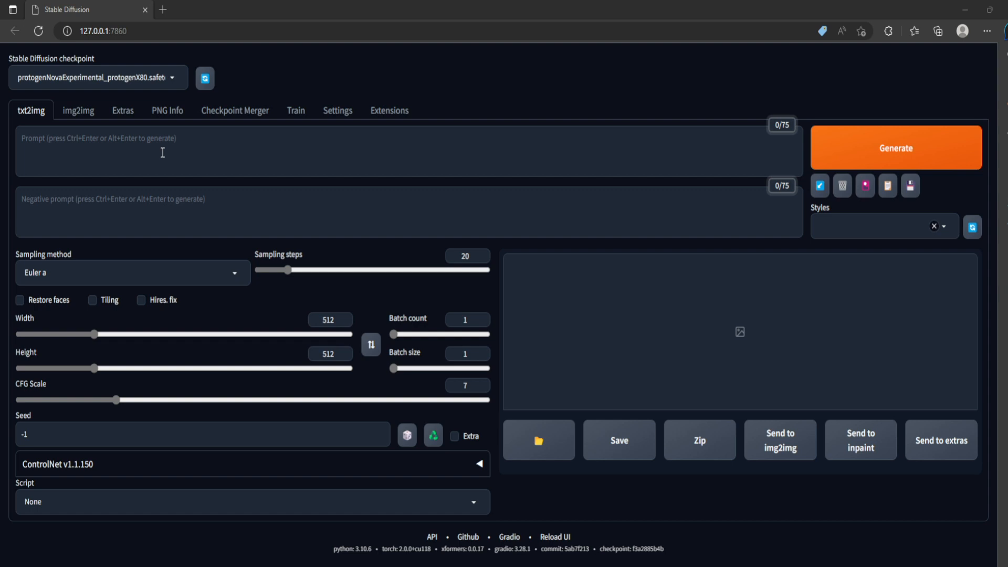
# Expand the ControlNet section on the txt2img page to see its options.
pyautogui.click(478, 465)
pyautogui.scroll(-1, 488, 489)
pyautogui.scroll(1, 108, 417)
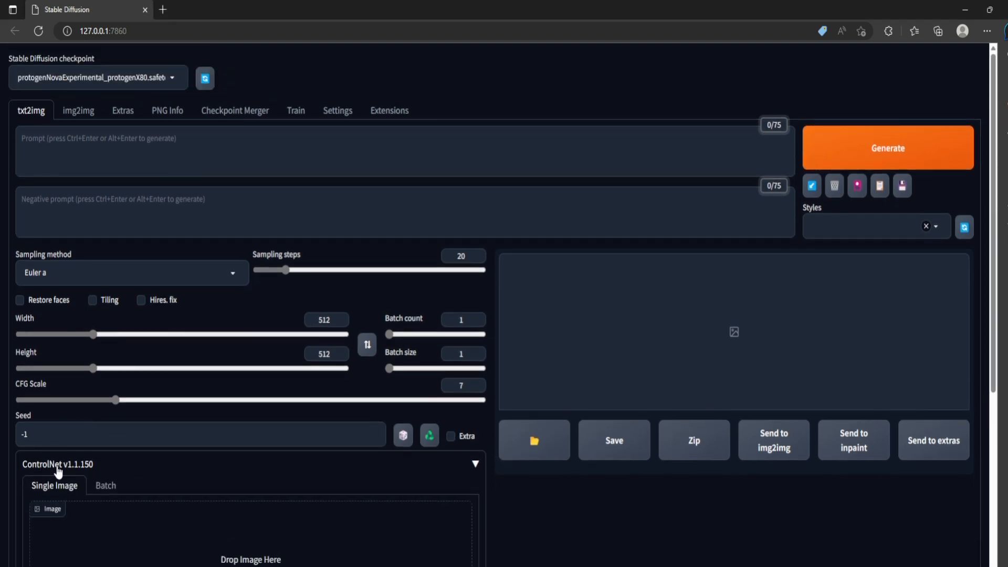
pyautogui.click(389, 112)
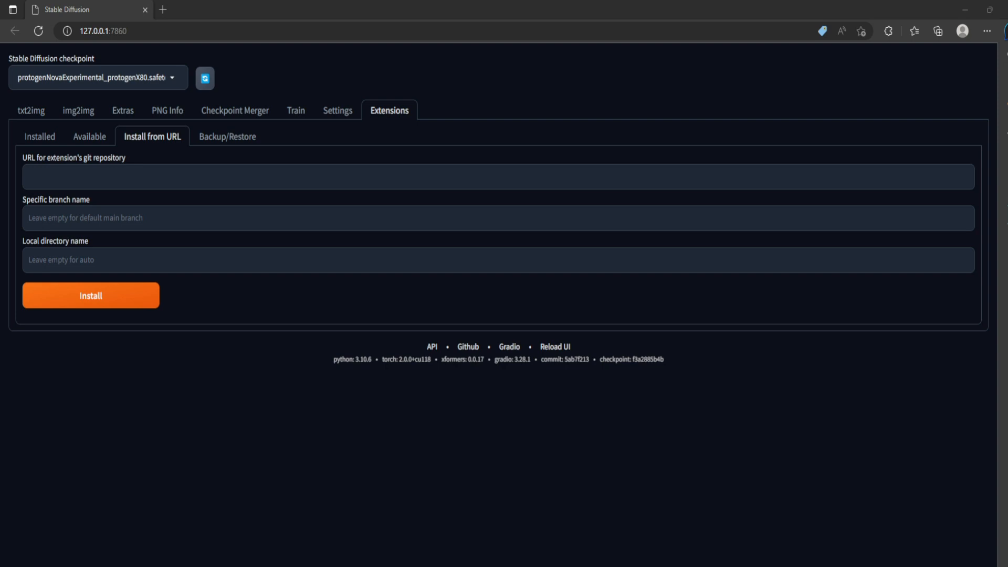
pyautogui.click(47, 139)
pyautogui.click(81, 140)
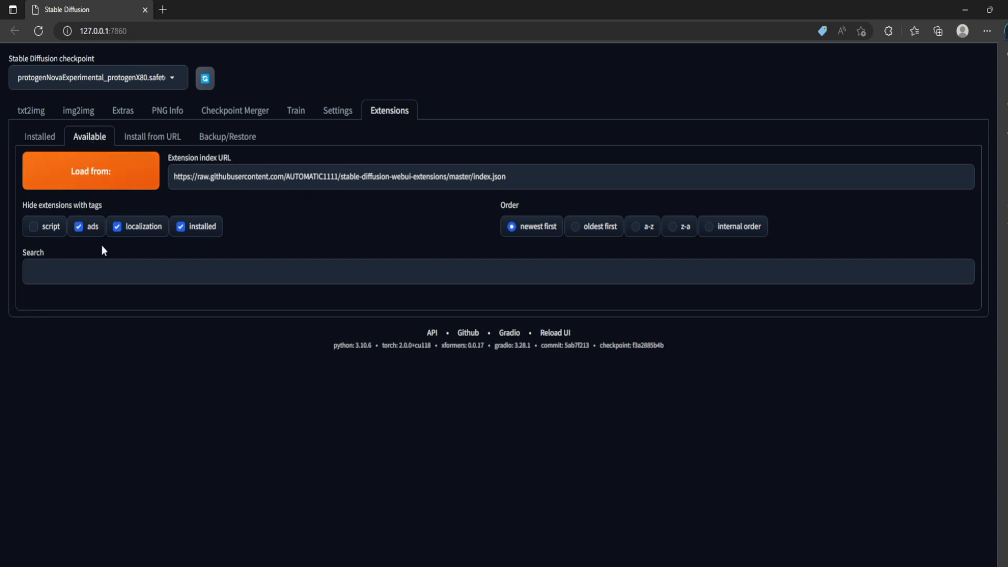
pyautogui.click(147, 140)
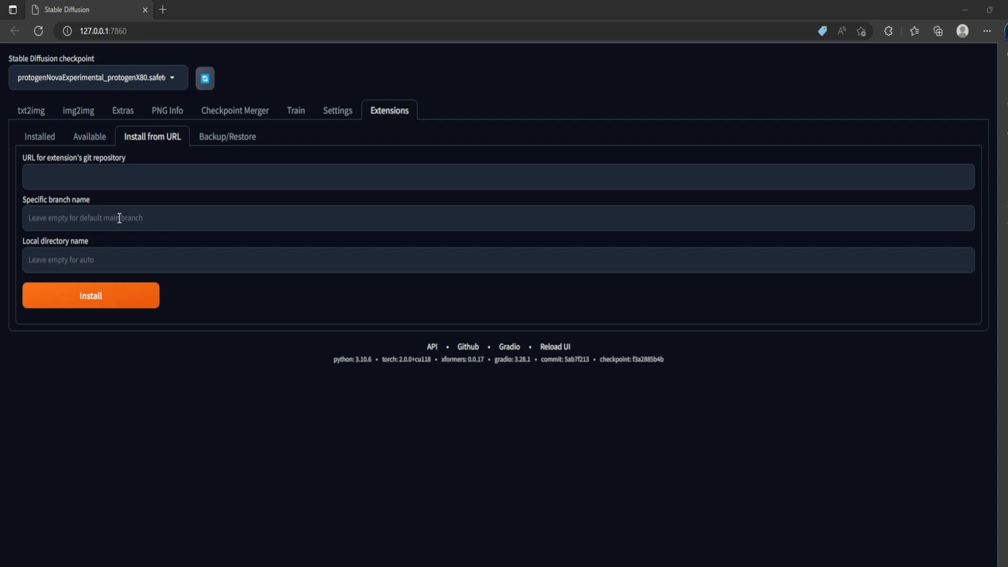
pyautogui.click(130, 178)
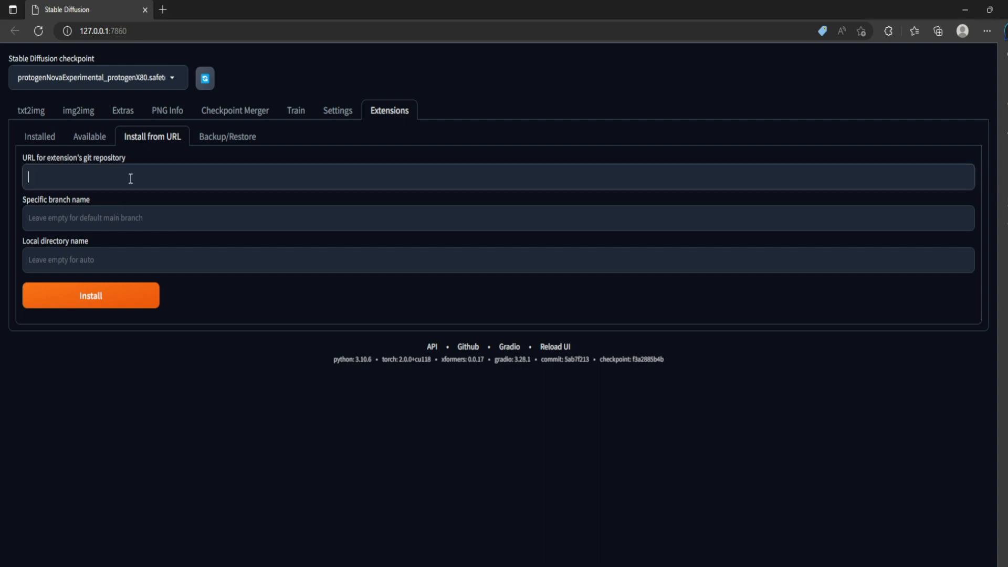
pyautogui.write('https://github.com/Mikubill/sd-webui-controlnet.git')
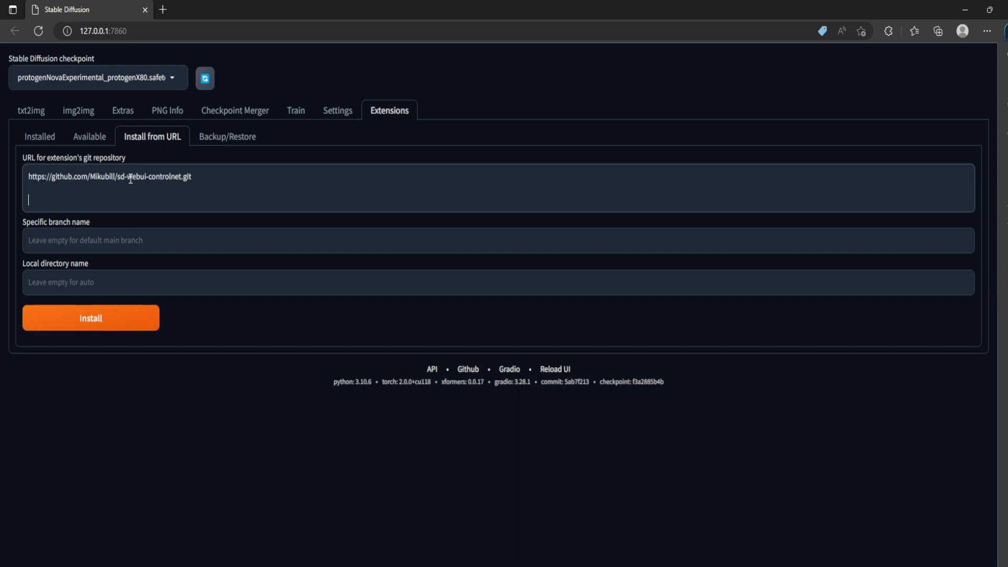
pyautogui.press('BackSpace')
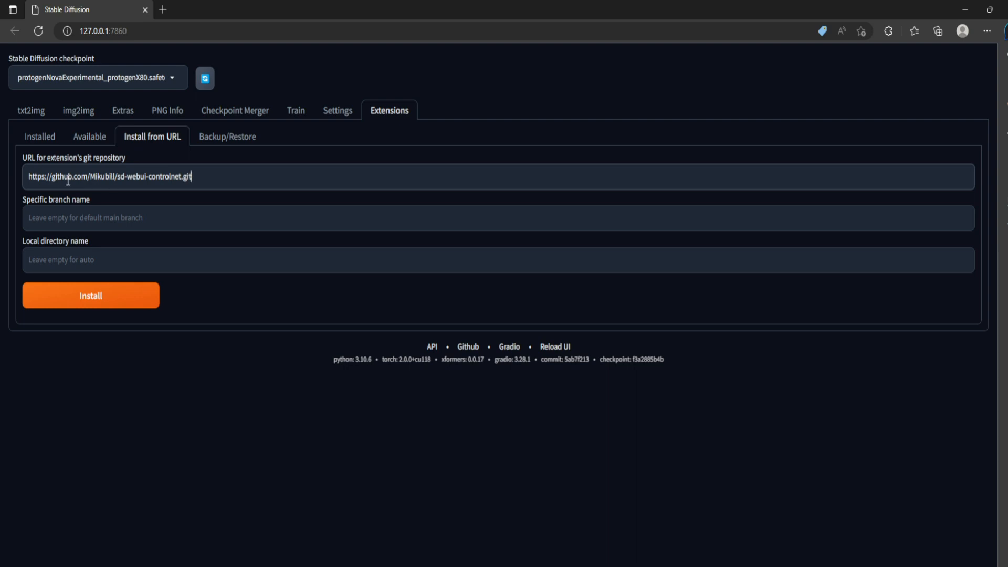
pyautogui.moveTo(149, 177); pyautogui.dragTo(179, 177)
# Check the installed extensions list and examine the ControlNet settings on the txt2img page.
pyautogui.click(40, 139)
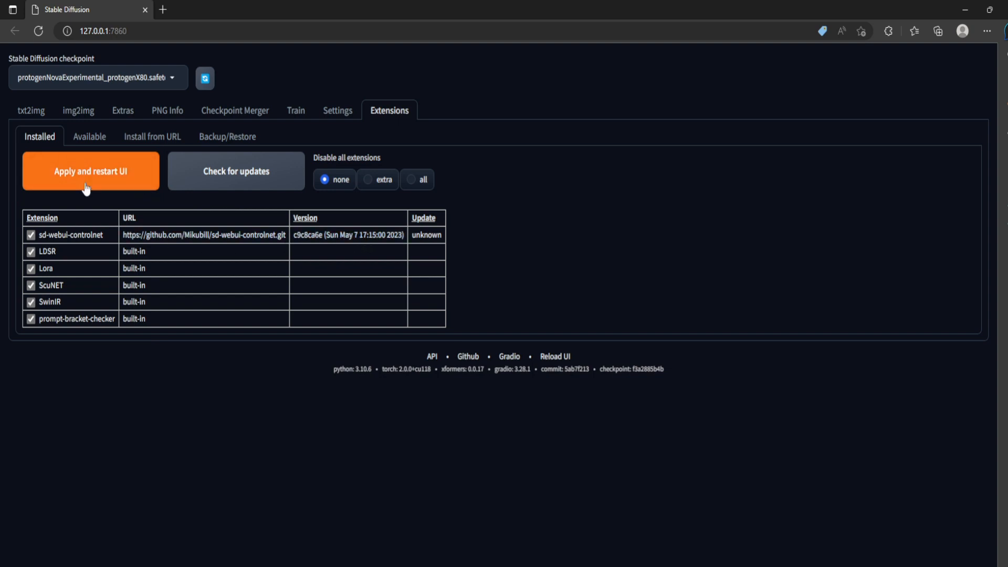
pyautogui.click(29, 111)
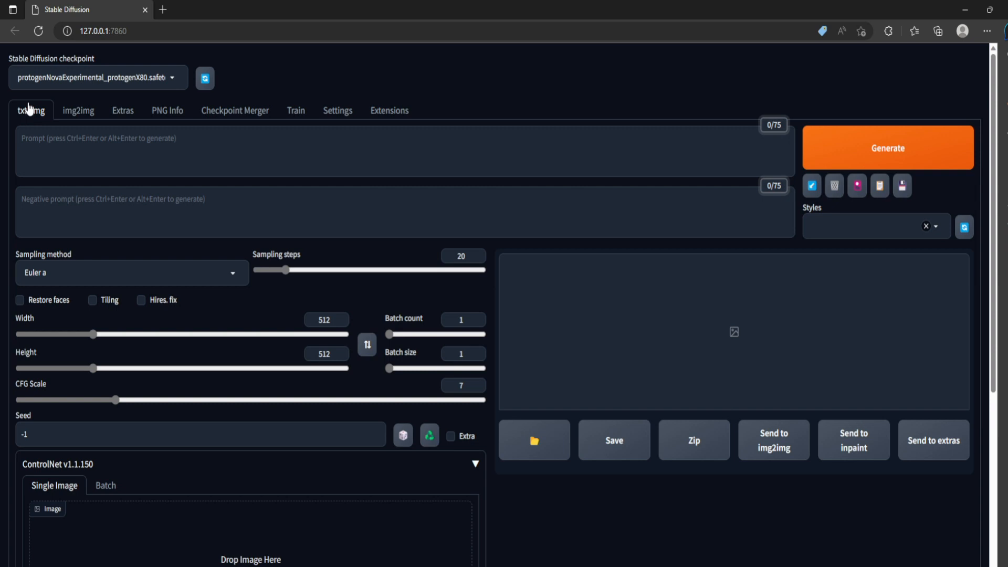
pyautogui.click(475, 465)
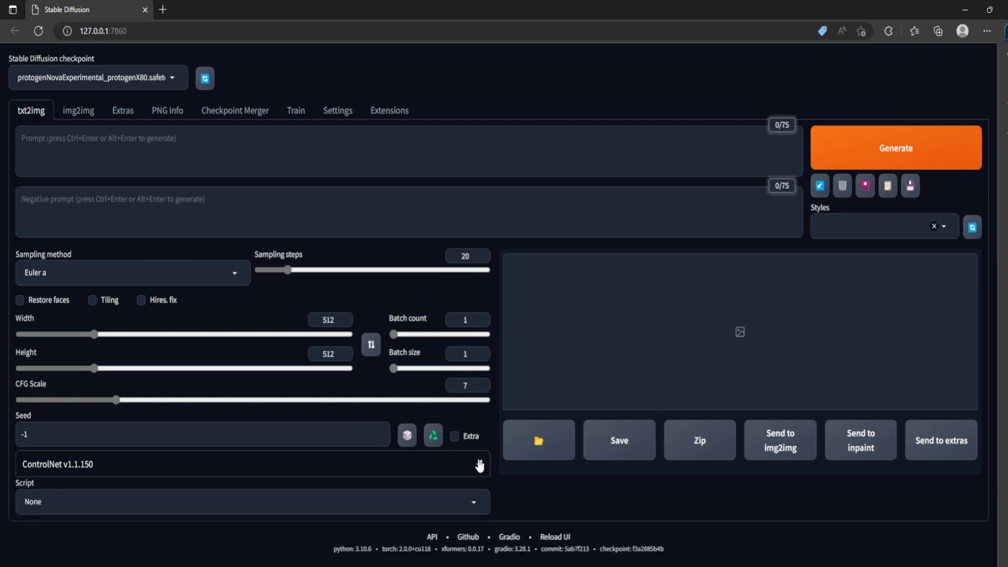
pyautogui.click(477, 464)
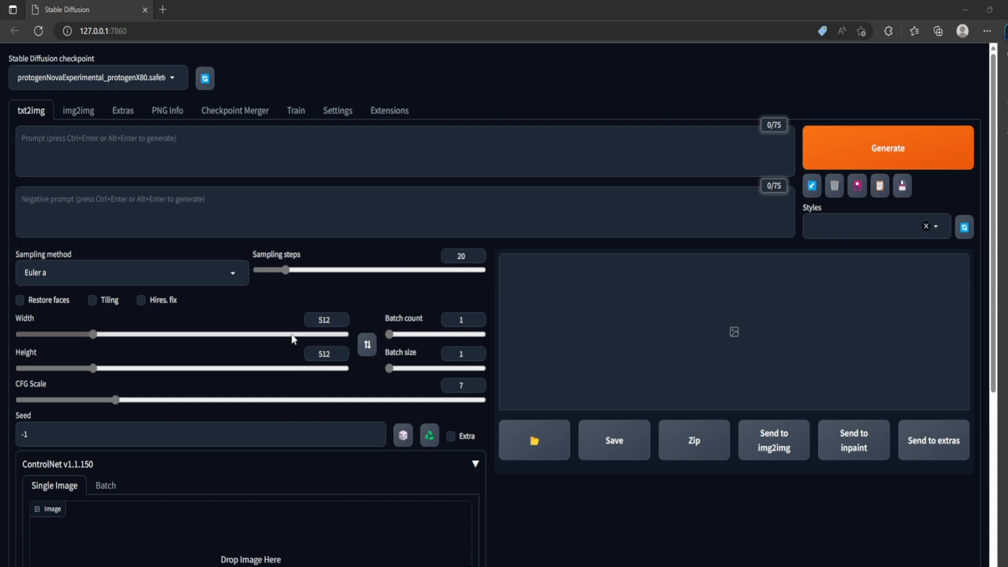
pyautogui.scroll(-4, 487, 339)
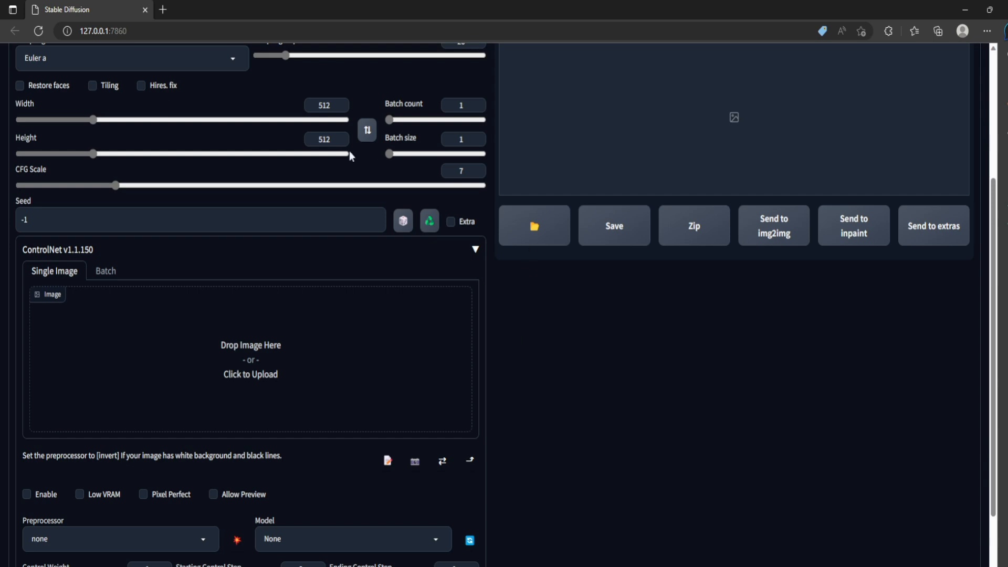
pyautogui.scroll(-3, 602, 509)
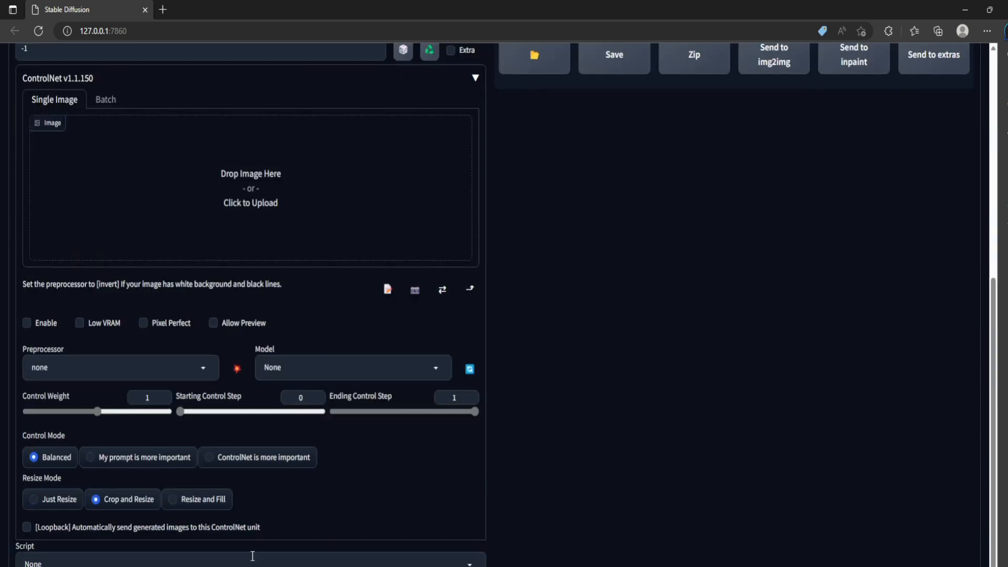
pyautogui.scroll(7, 600, 487)
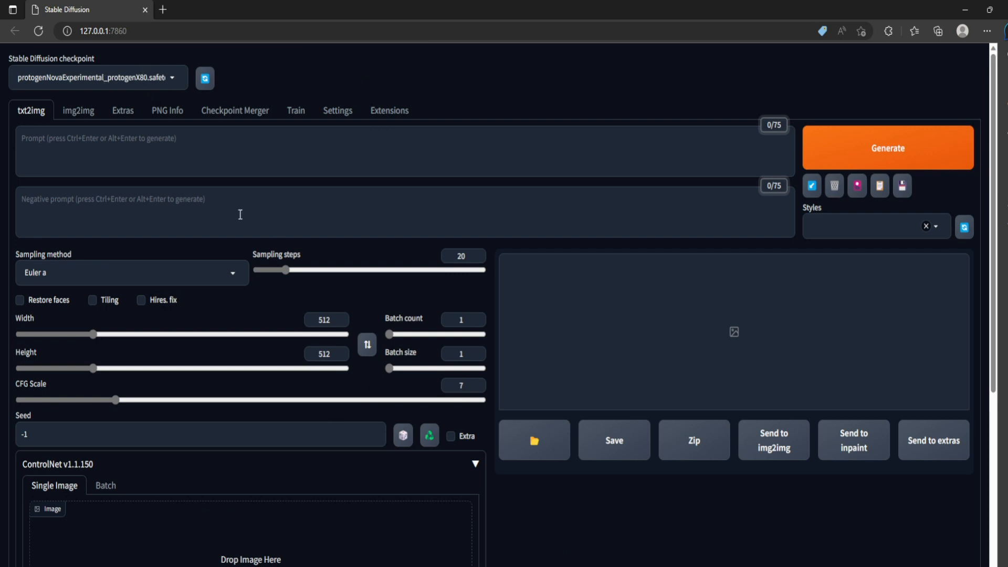
# View the available Stable Diffusion checkpoints without changing the selected model.
pyautogui.click(172, 77)
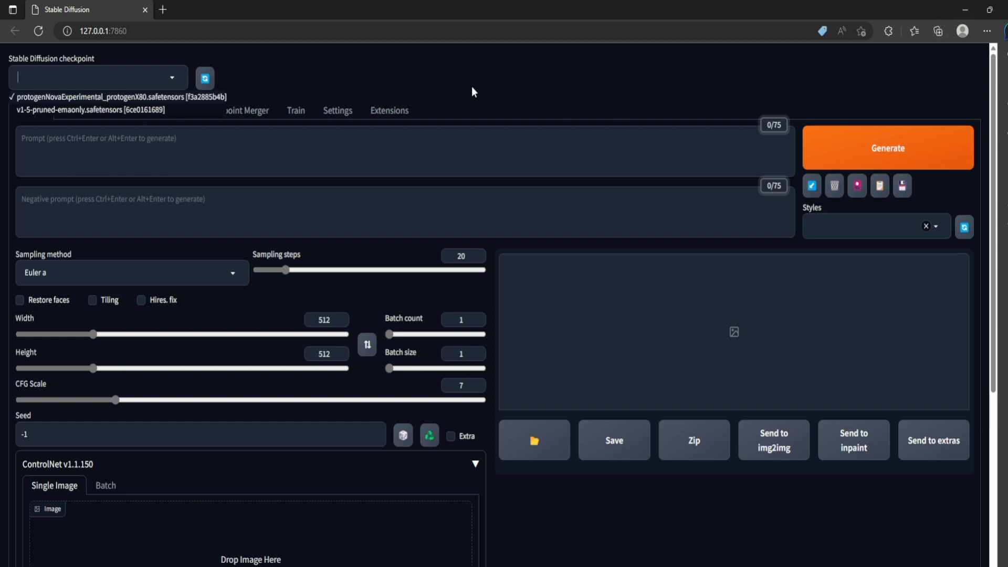
pyautogui.click(460, 96)
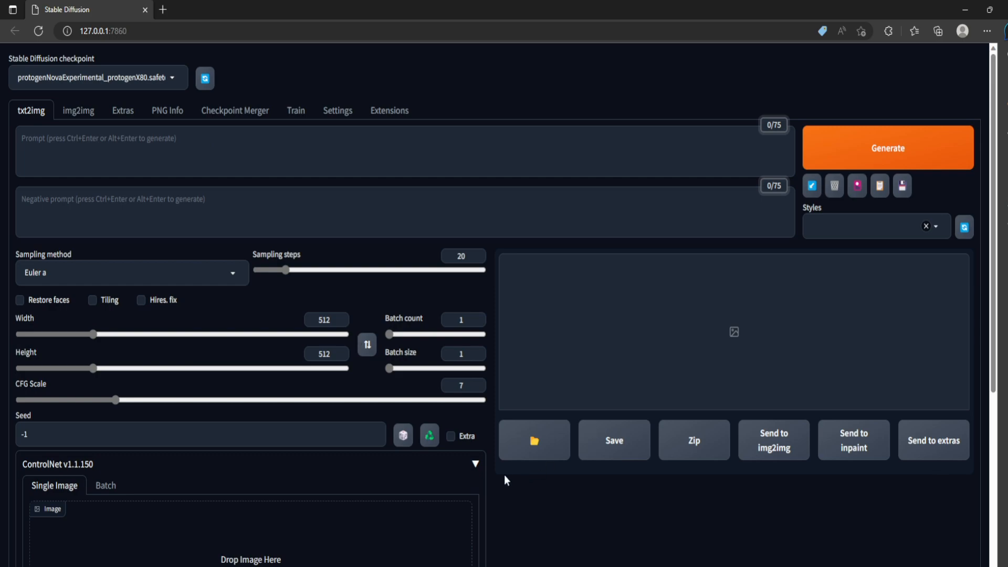
# Switch to Chrome and open the Protogen Nova (Experimental Model) Official Release page from the creator's models on Civitai.
pyautogui.click(964, 9)
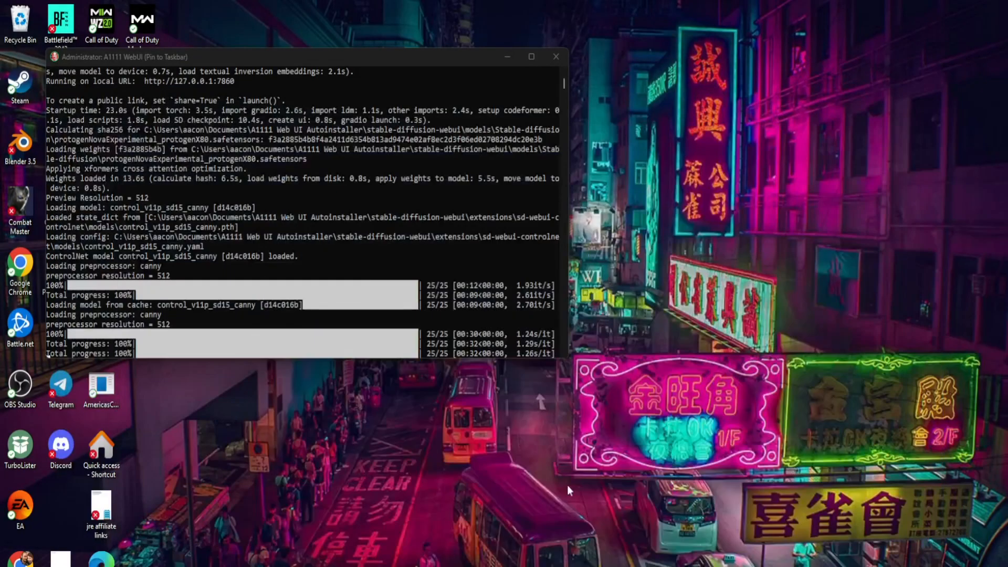
pyautogui.moveTo(562, 566)
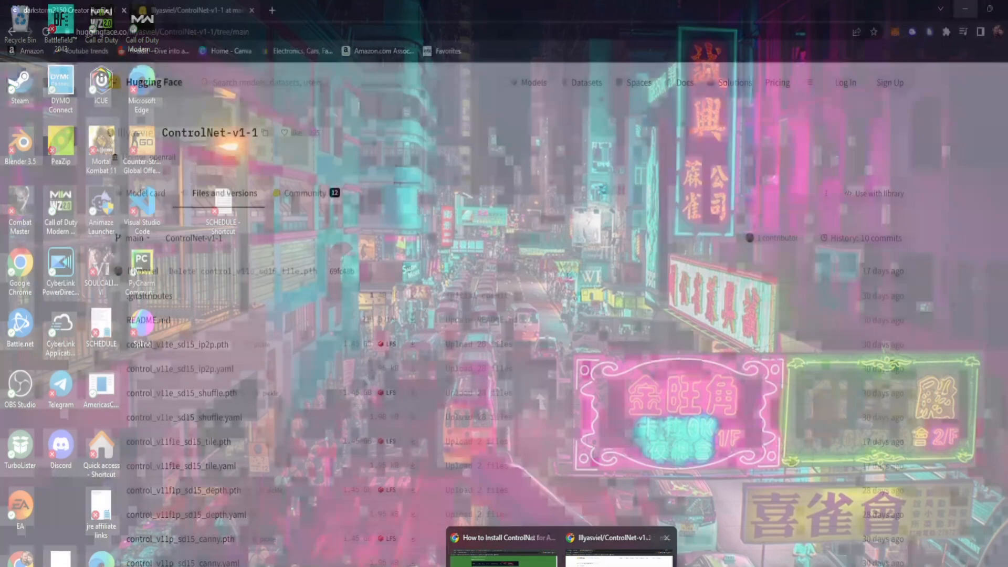
pyautogui.click(516, 554)
pyautogui.click(42, 10)
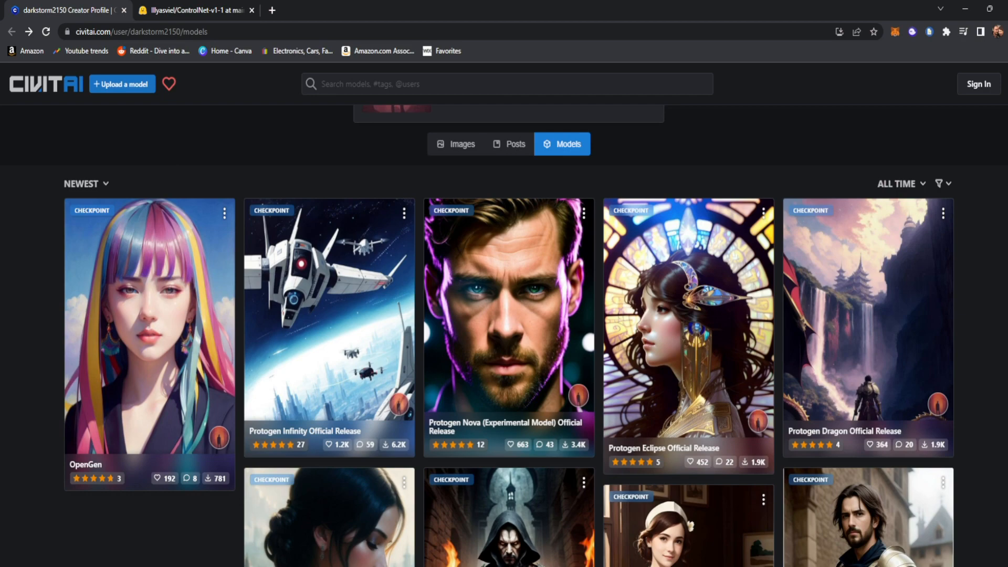
pyautogui.scroll(2, 1005, 326)
pyautogui.scroll(-5, 1005, 325)
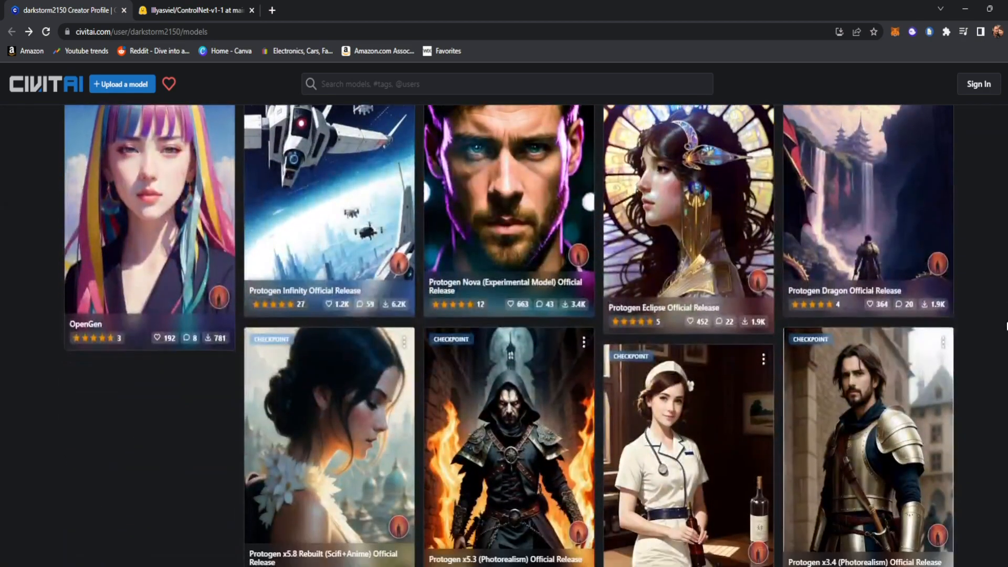
pyautogui.moveTo(1006, 322); pyautogui.dragTo(1005, 371)
pyautogui.scroll(2, 361, 460)
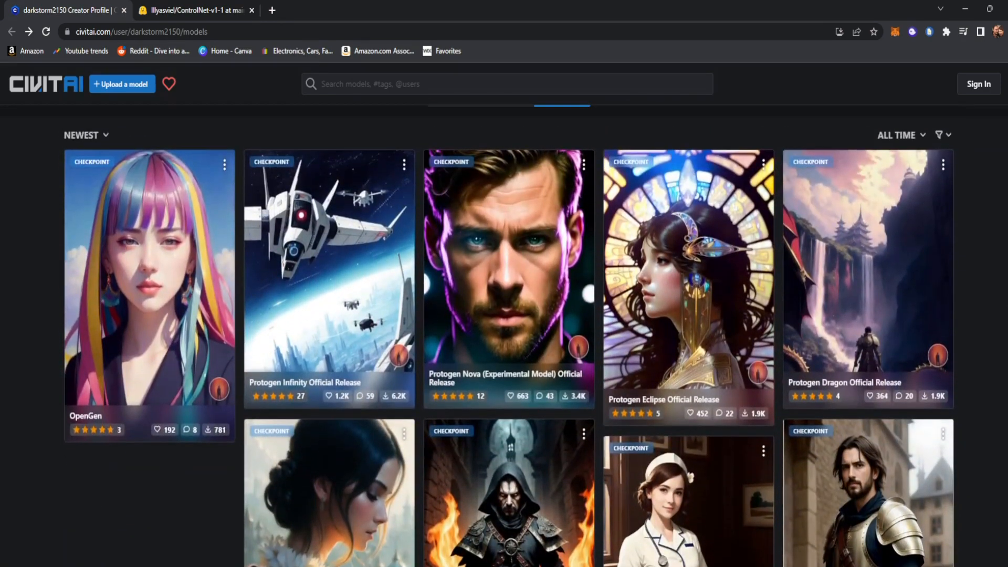
pyautogui.scroll(-2, 361, 460)
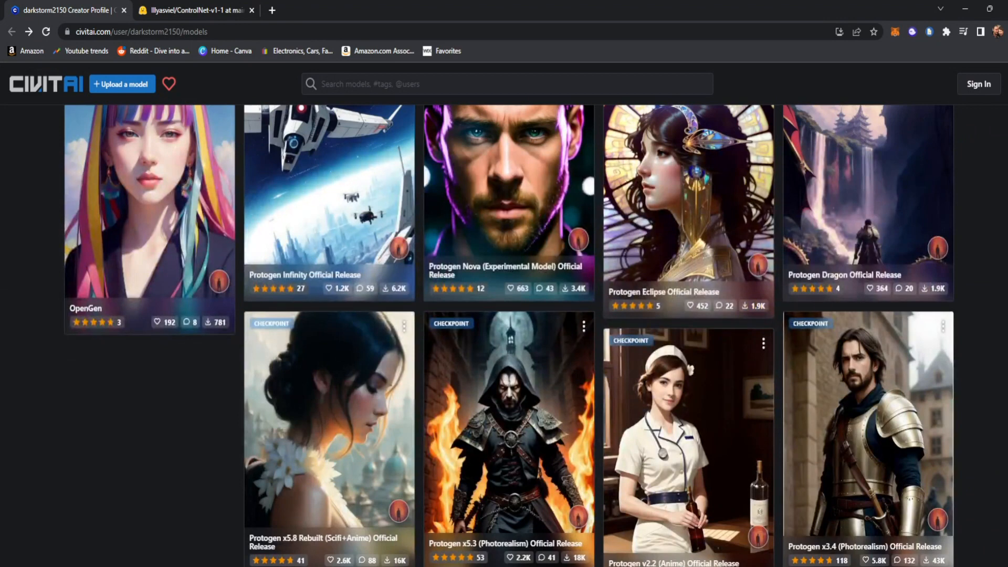
pyautogui.scroll(2, 985, 270)
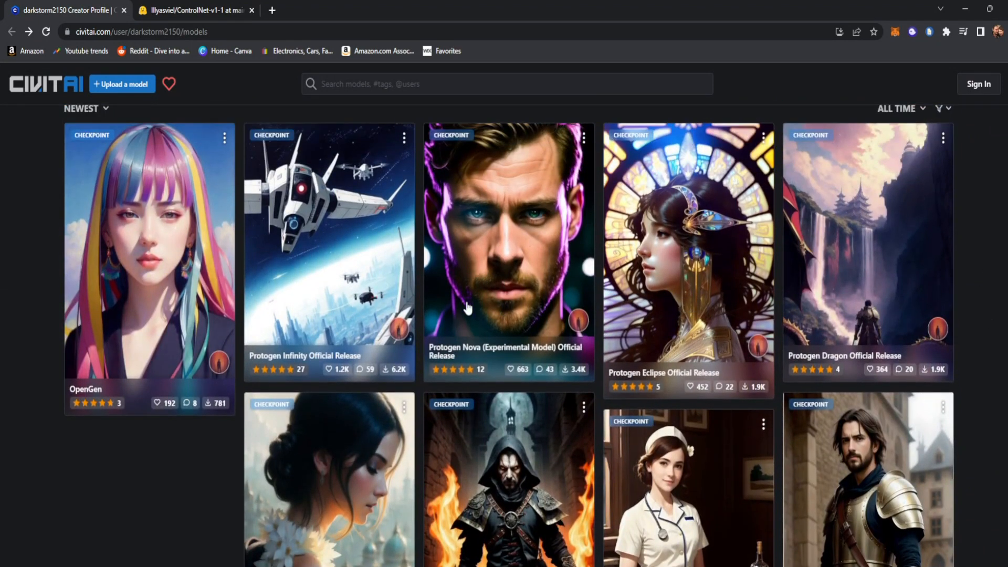
pyautogui.click(494, 282)
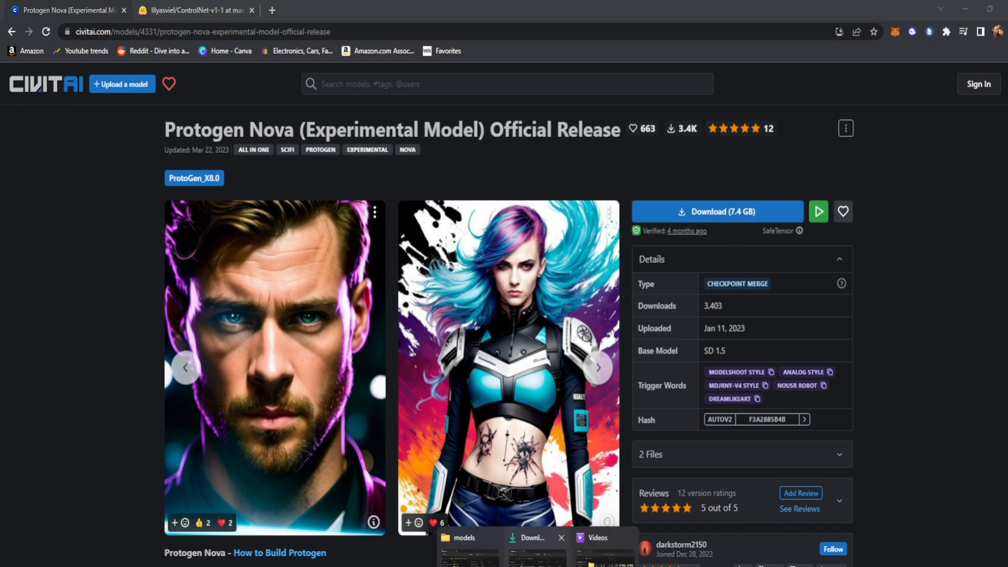
# Switch to the File Explorer window showing the models folder, move it clear of the page, and minimize the browser.
pyautogui.click(537, 556)
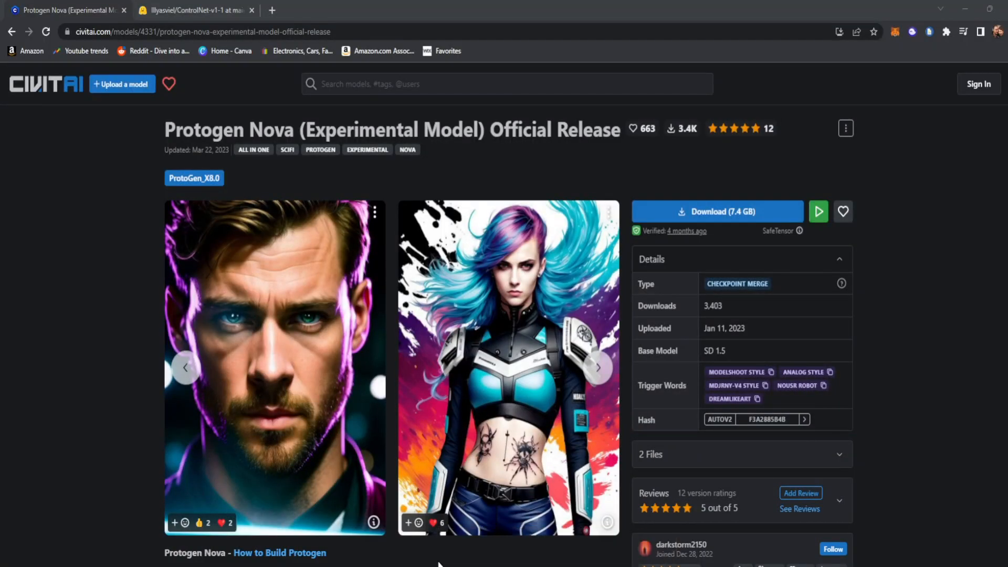
pyautogui.click(538, 566)
pyautogui.moveTo(545, 115); pyautogui.dragTo(767, 64)
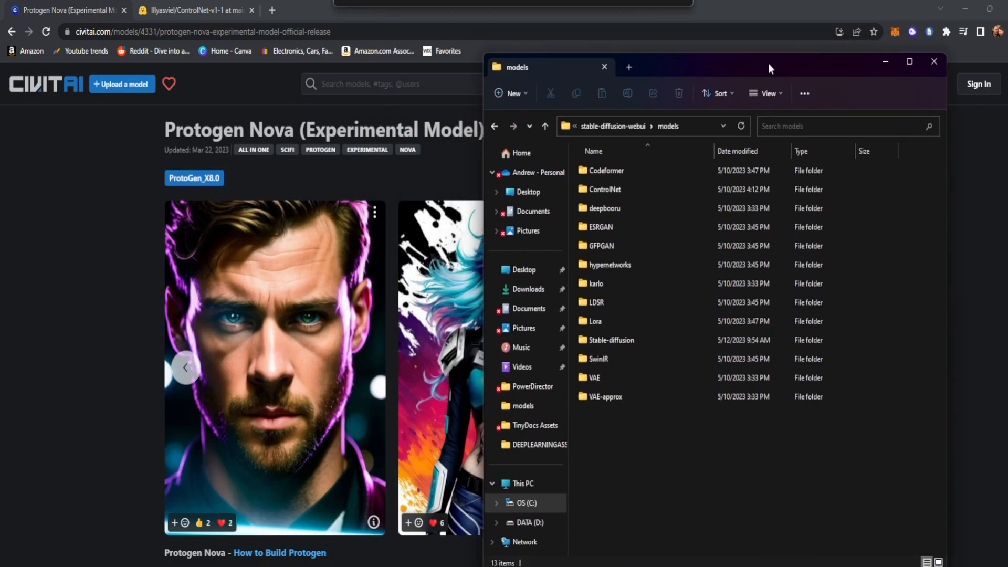
pyautogui.click(963, 9)
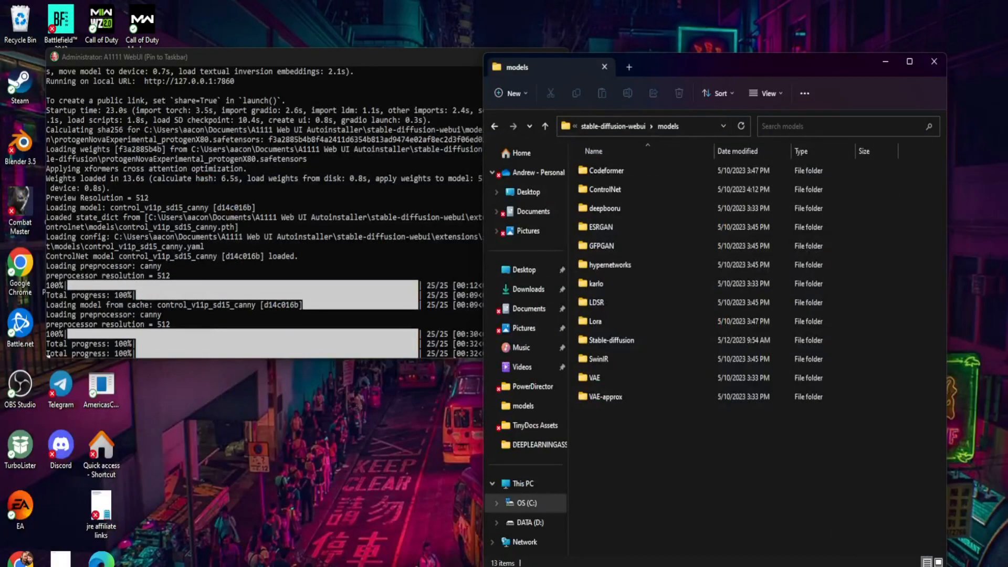
# Open a second File Explorer window beside the models folder and show the Downloads folder in it.
pyautogui.rightClick(537, 566)
pyautogui.click(530, 566)
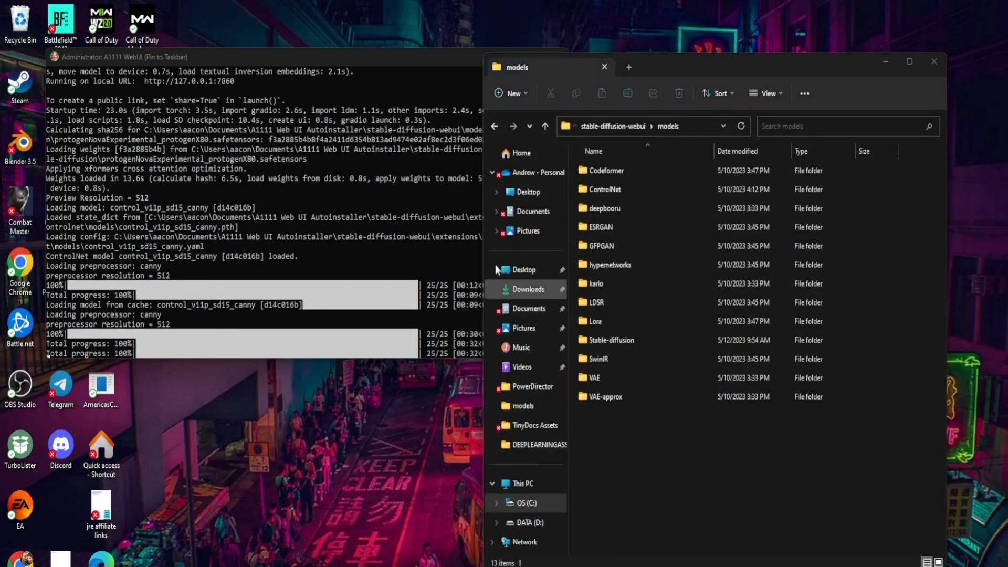
pyautogui.moveTo(695, 82); pyautogui.dragTo(208, 55)
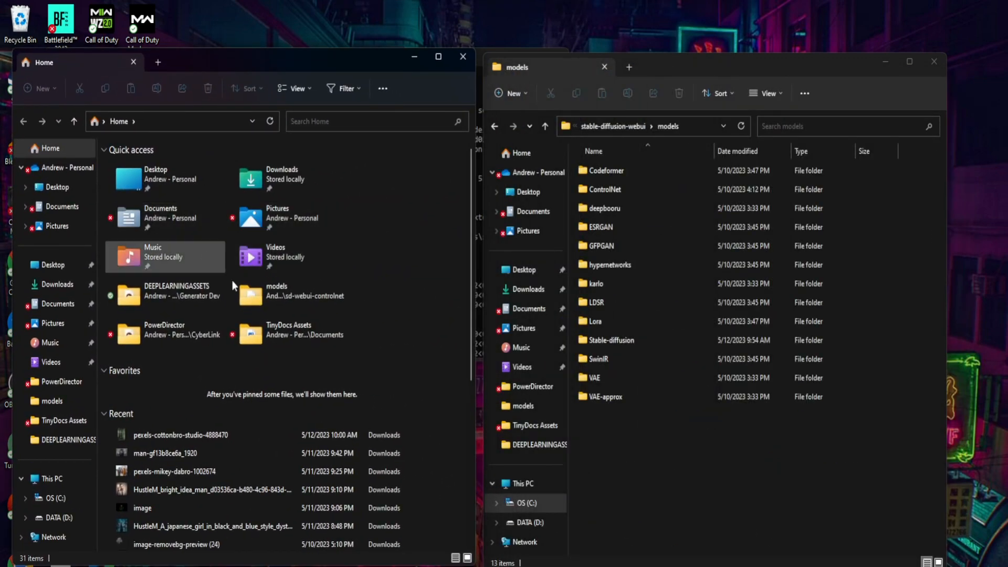
pyautogui.click(59, 286)
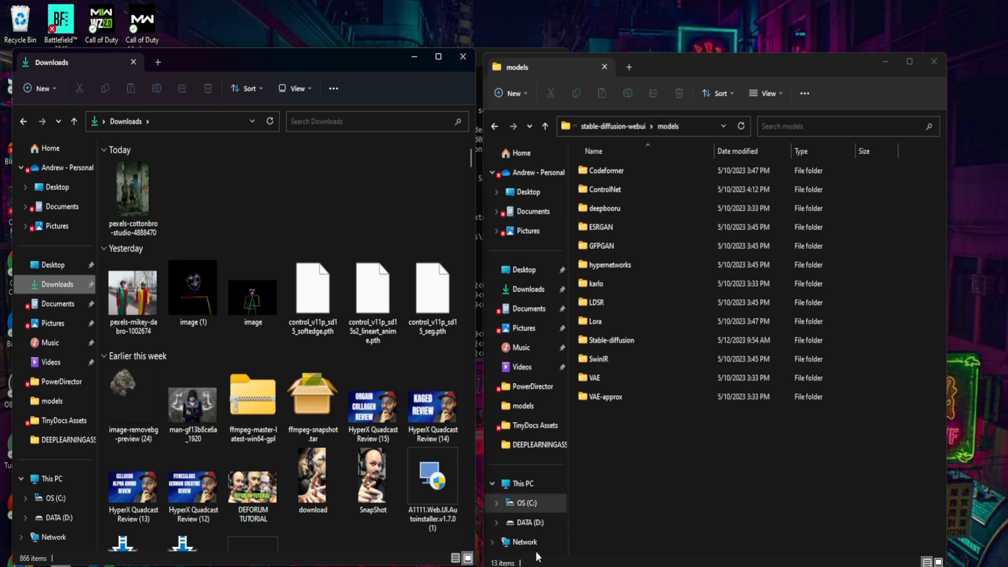
# In the models folder's window, browse from the C: drive through the user's Documents and A1111 Web UI Autoinstaller to the stable-diffusion-webui folder.
pyautogui.click(517, 502)
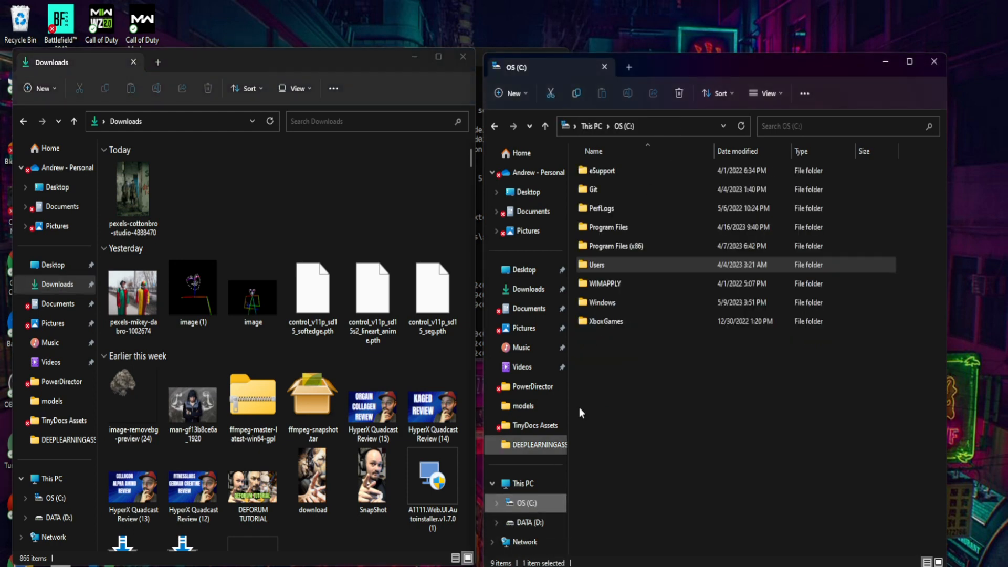
pyautogui.doubleClick(603, 265)
pyautogui.doubleClick(608, 173)
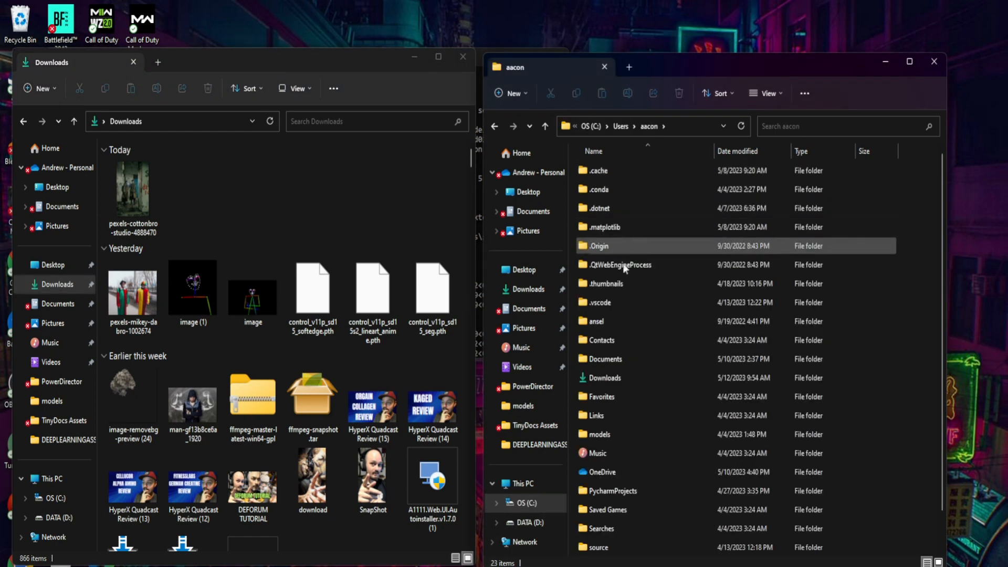
pyautogui.click(610, 361)
pyautogui.doubleClick(610, 361)
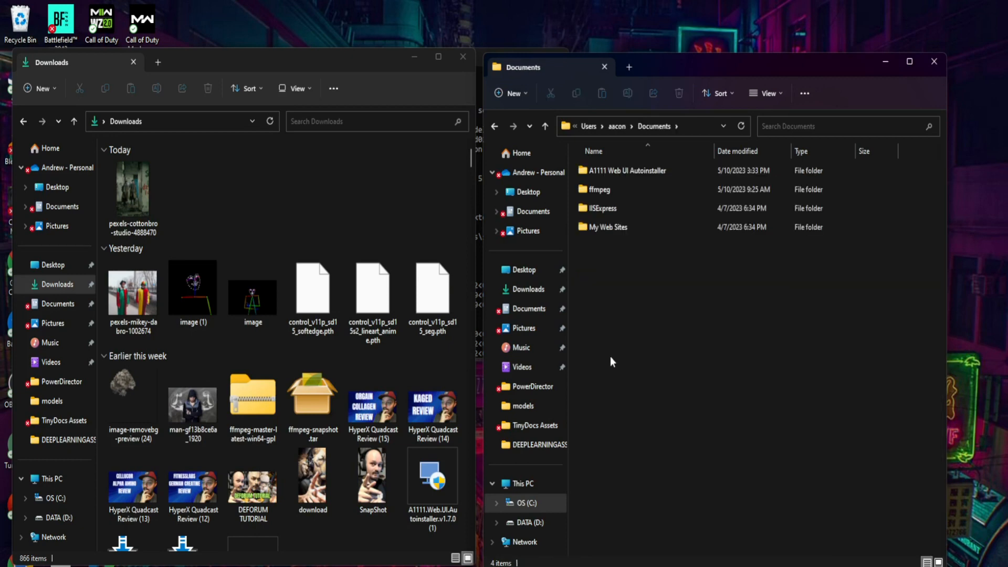
pyautogui.doubleClick(608, 171)
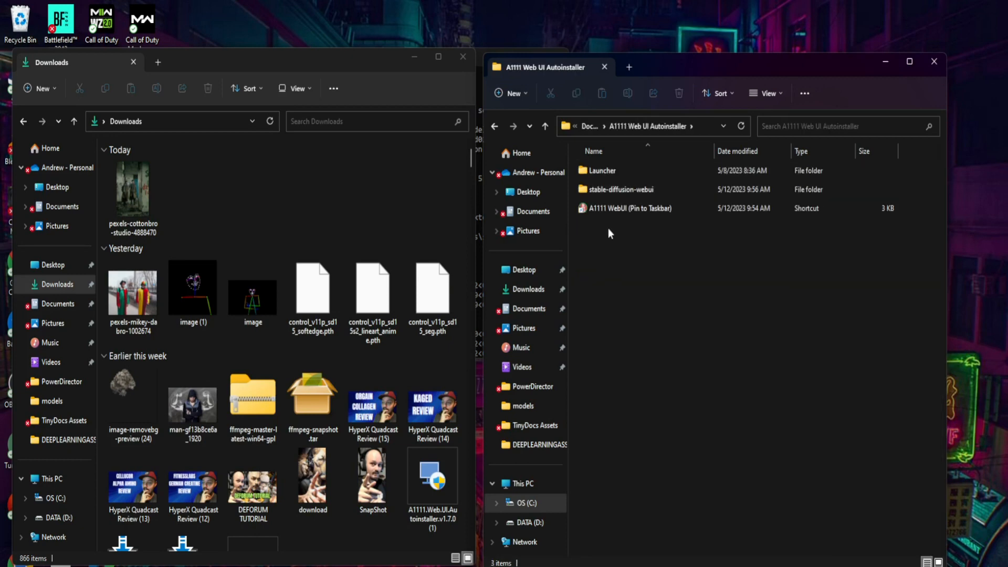
pyautogui.click(614, 190)
pyautogui.doubleClick(614, 190)
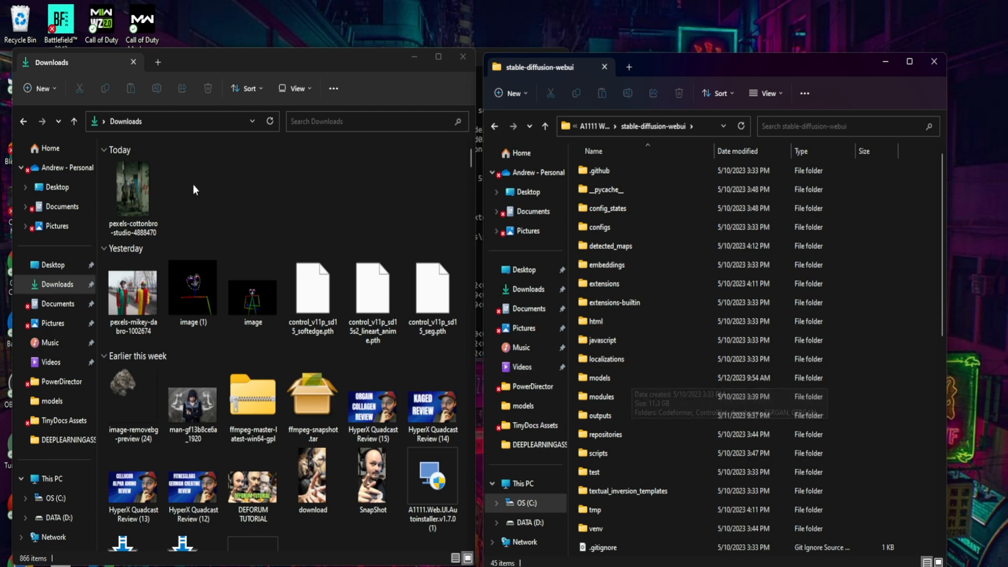
# Switch to the Stable Diffusion web UI in Edge and look over its checkpoint, prompt and negative prompt fields.
pyautogui.moveTo(132, 189); pyautogui.dragTo(189, 210)
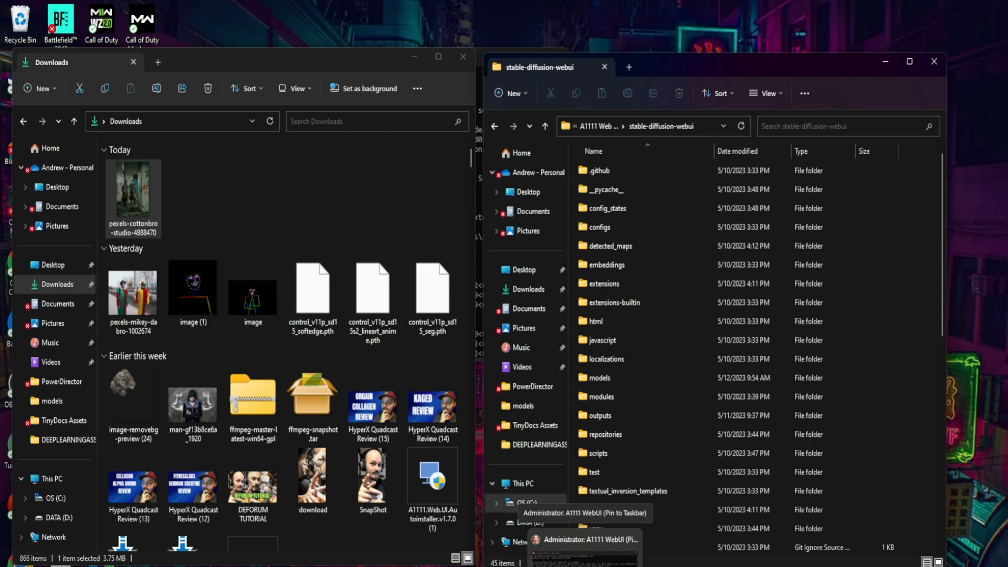
pyautogui.click(608, 554)
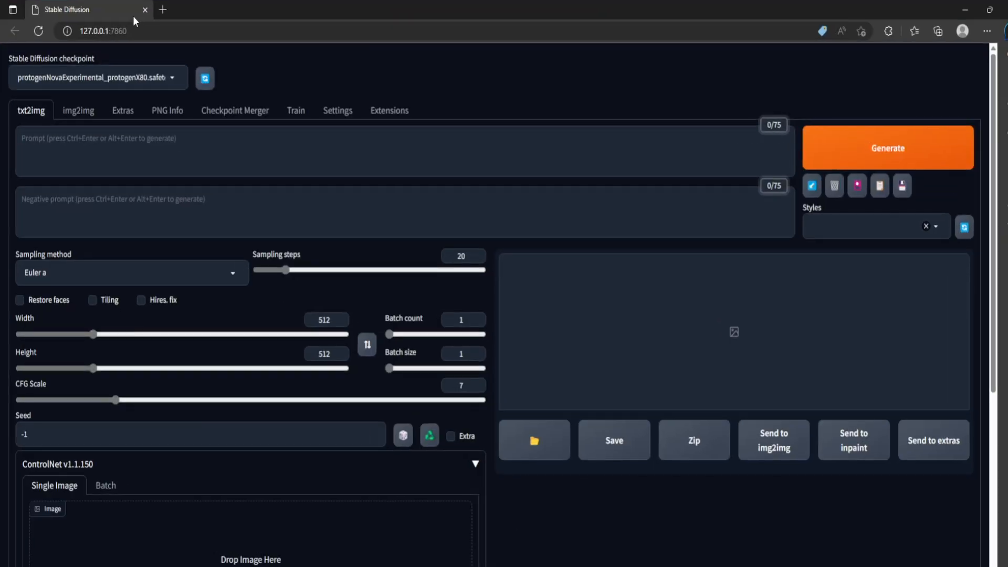
pyautogui.click(178, 77)
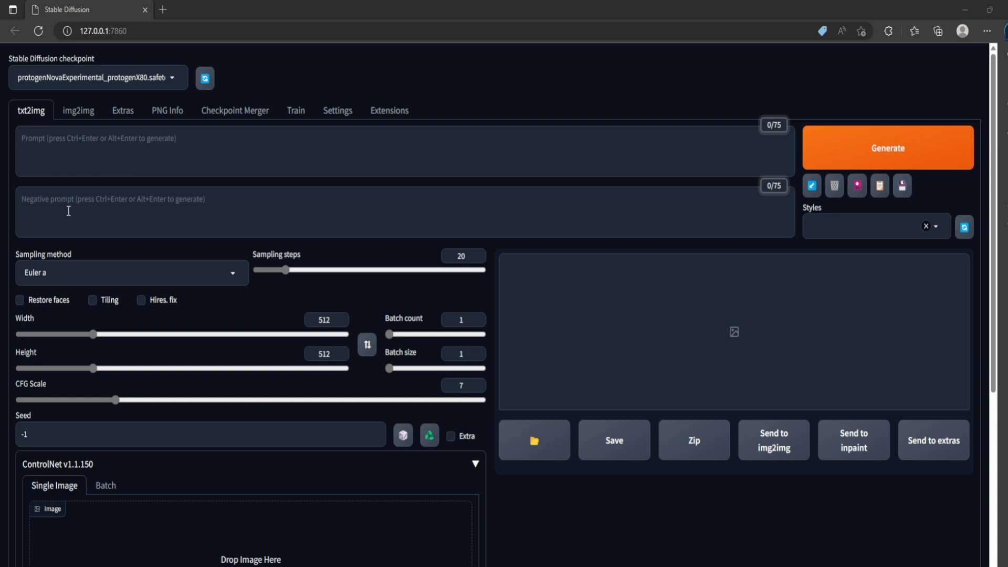
pyautogui.click(23, 138)
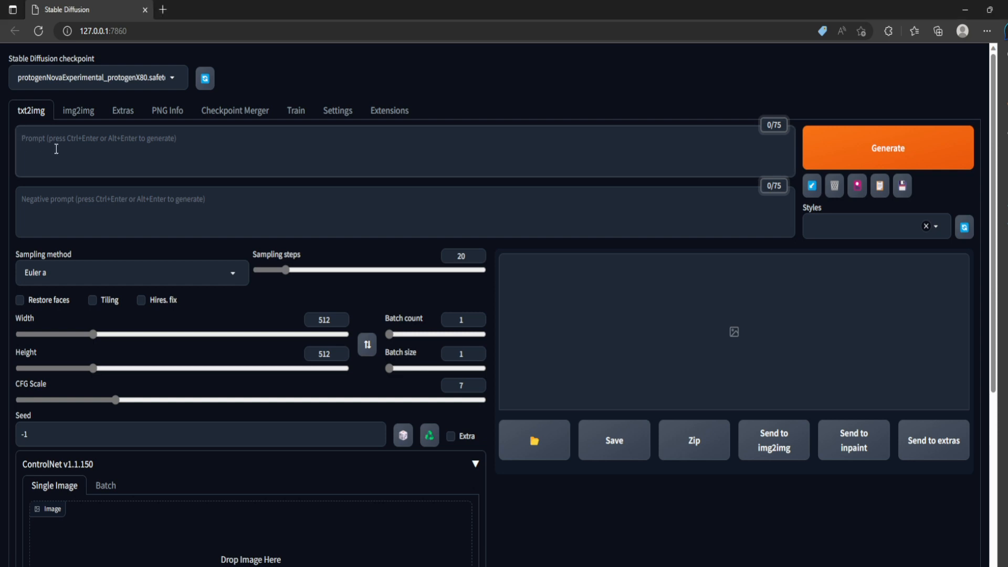
pyautogui.click(32, 201)
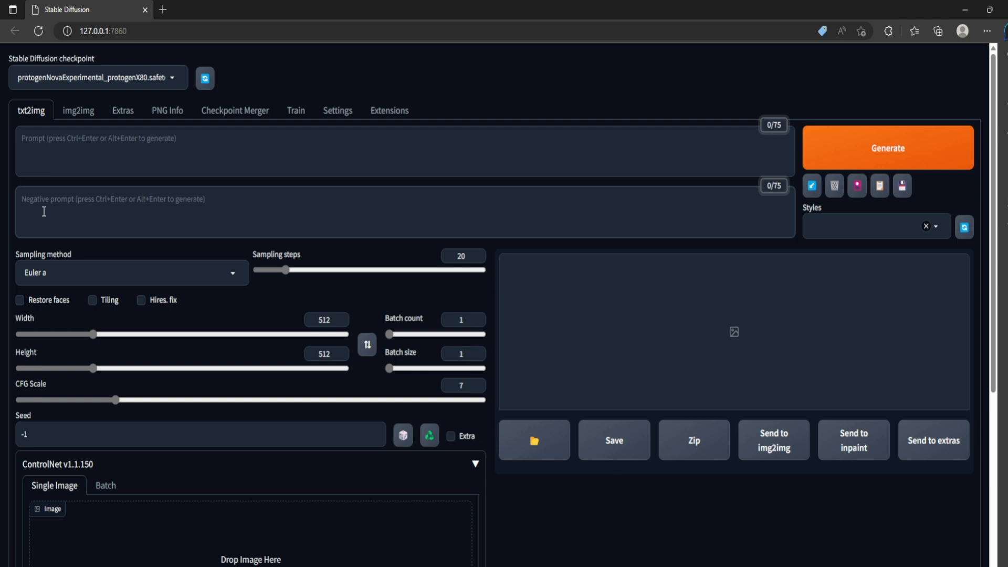
# Collapse and expand the ControlNet section under txt2img and look over its image area and options.
pyautogui.scroll(-6, 508, 517)
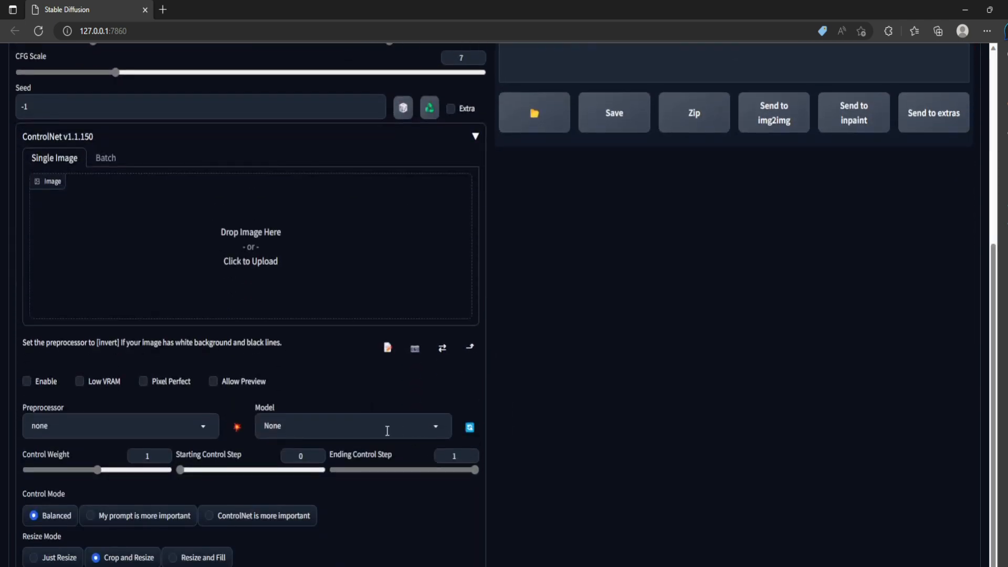
pyautogui.click(474, 138)
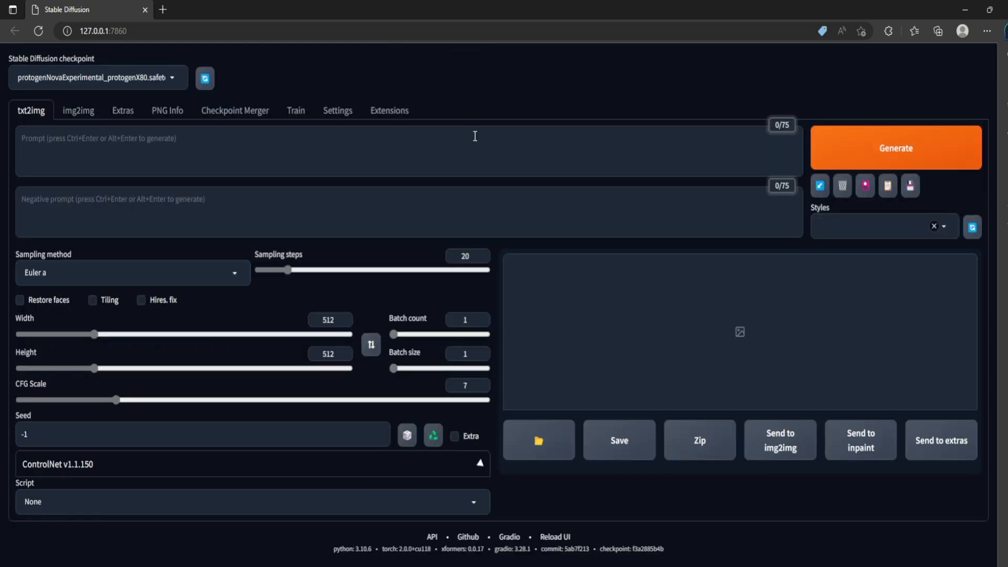
pyautogui.click(479, 464)
pyautogui.scroll(-7, 256, 268)
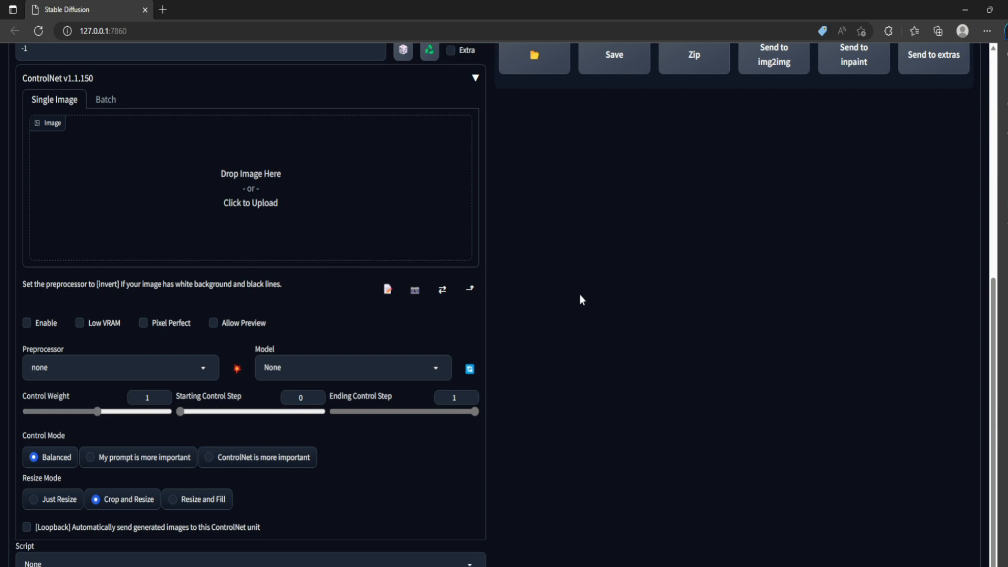
pyautogui.scroll(7, 579, 299)
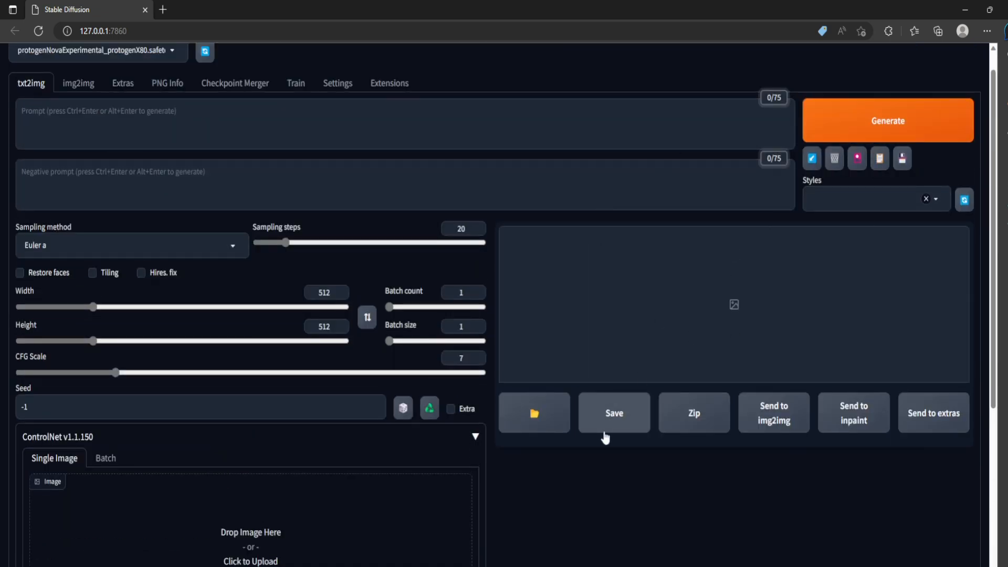
pyautogui.scroll(-1, 521, 493)
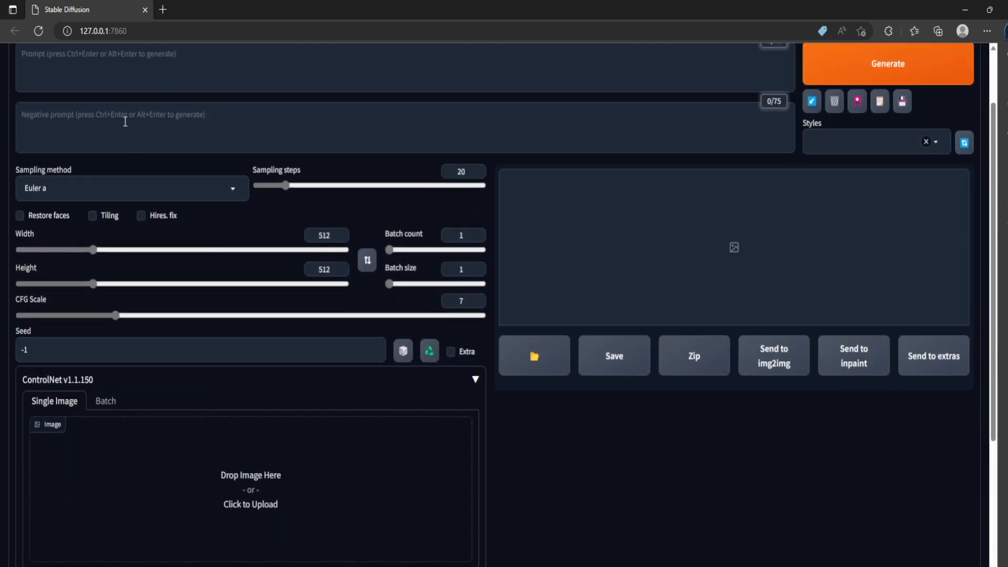
pyautogui.scroll(-4, 578, 454)
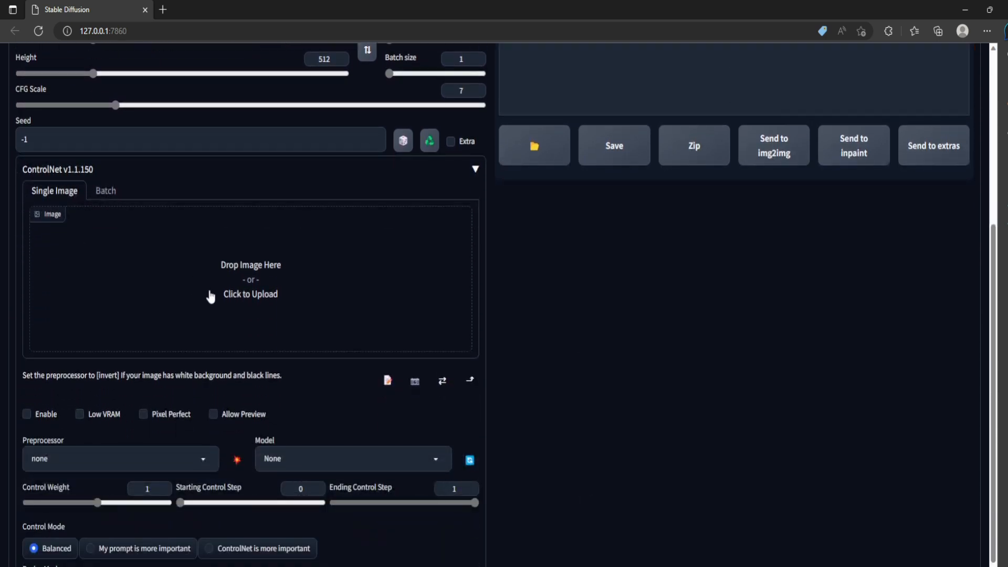
# View the list of available ControlNet models without selecting one.
pyautogui.scroll(-2, 579, 464)
pyautogui.click(436, 385)
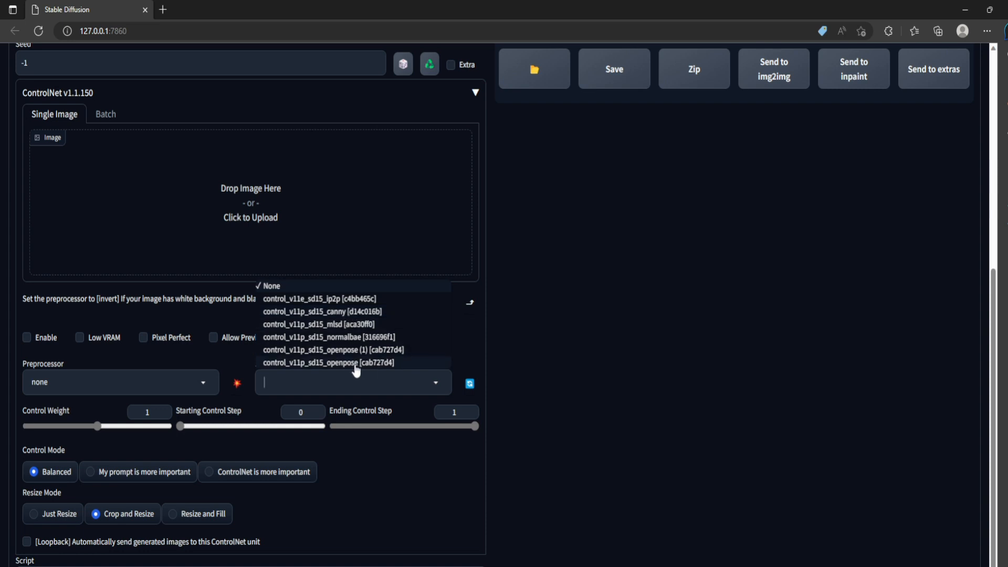
pyautogui.click(558, 350)
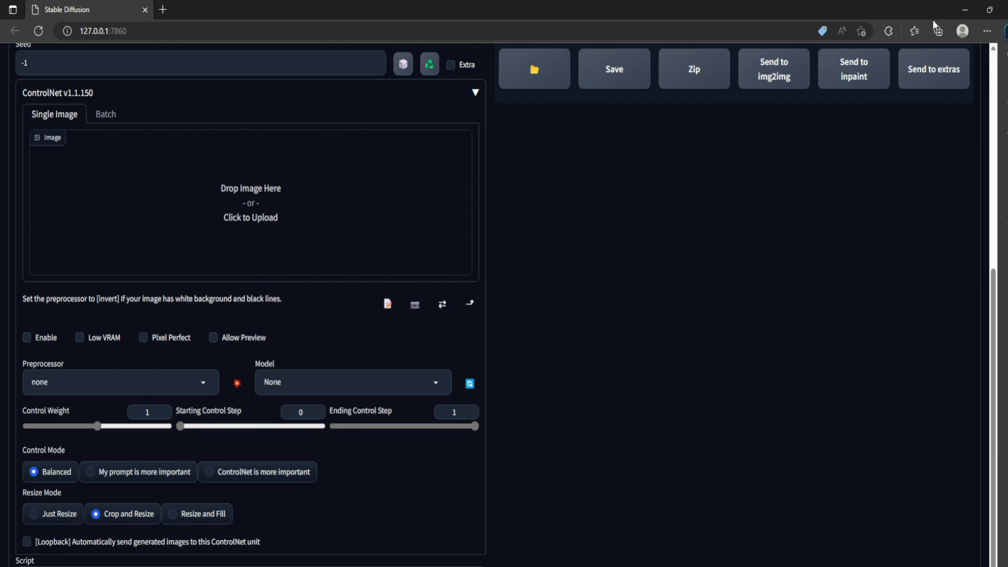
# Minimize the web UI and switch to Chrome to show the ControlNet-v1-1 file list on Hugging Face.
pyautogui.click(964, 10)
pyautogui.moveTo(558, 558)
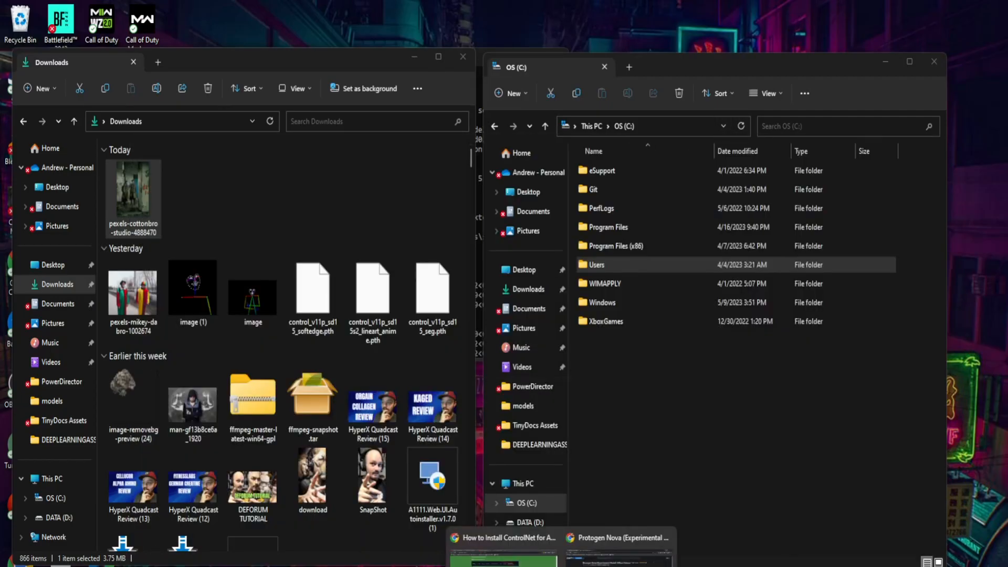
pyautogui.click(635, 535)
pyautogui.click(195, 8)
# Examine the downloadable .pth model files in the ControlNet-v1-1 repository, and minimize the browser.
pyautogui.middleClick(70, 203)
pyautogui.middleClick(71, 231)
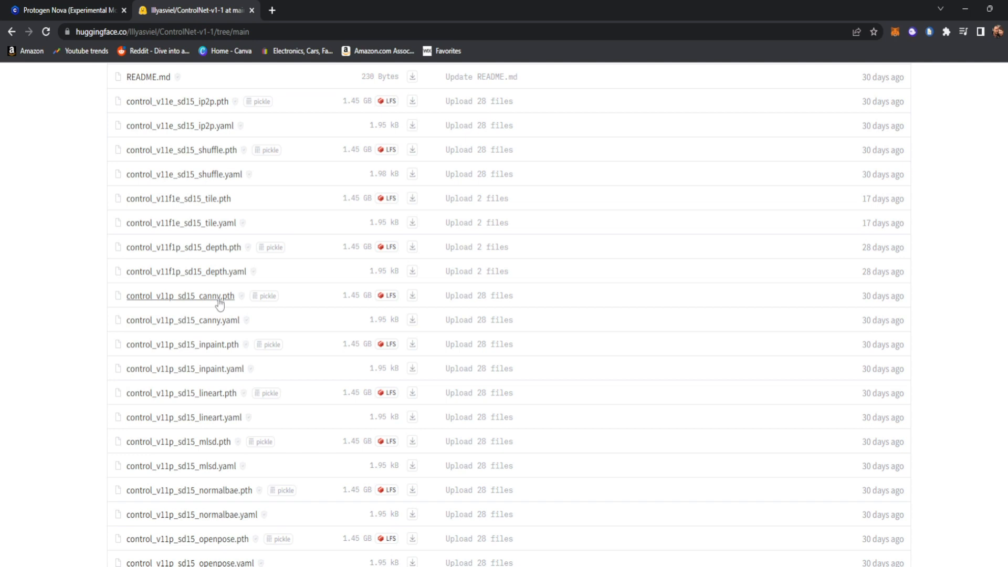
pyautogui.scroll(-3, 220, 310)
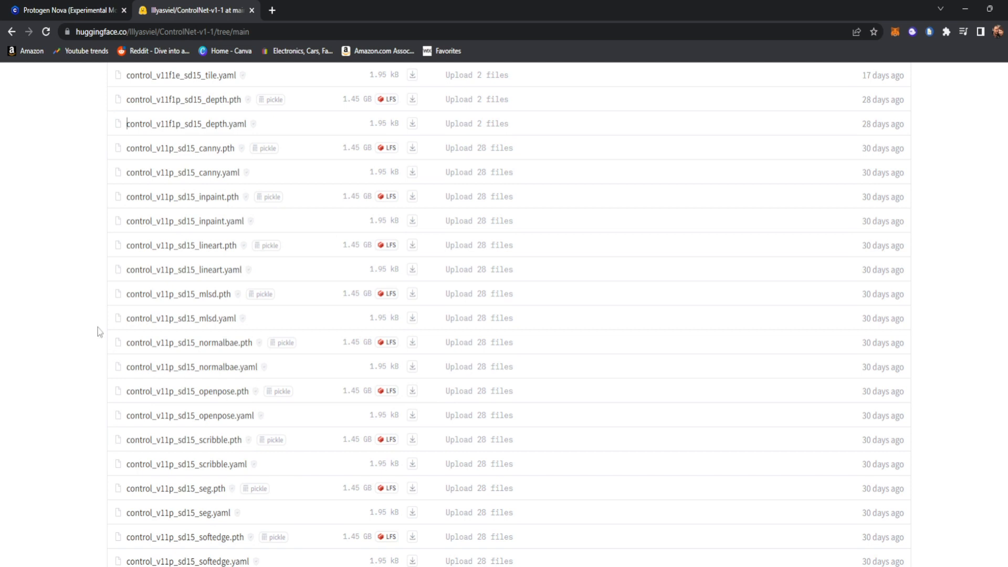
pyautogui.scroll(-1, 67, 283)
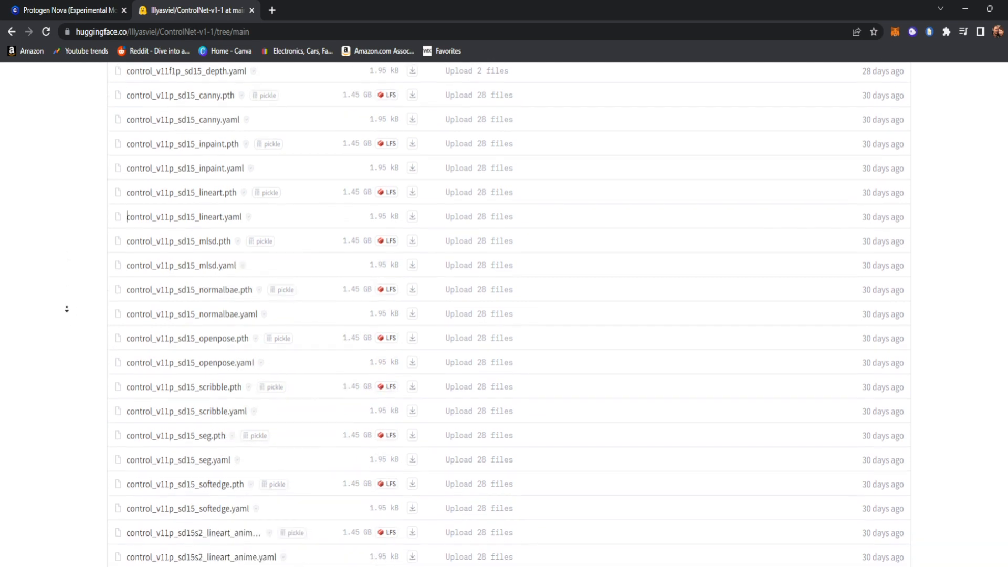
pyautogui.scroll(3, 61, 272)
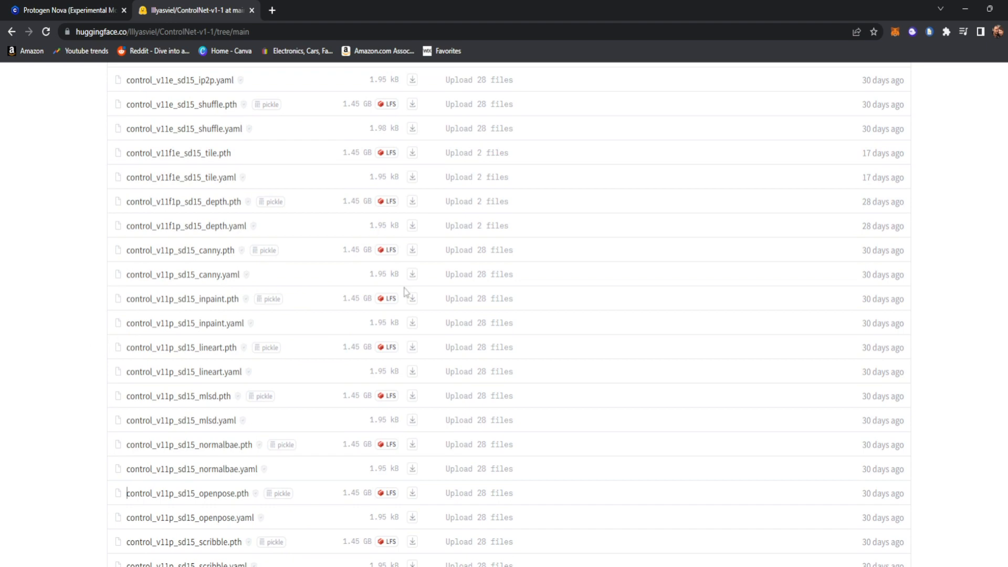
pyautogui.click(966, 10)
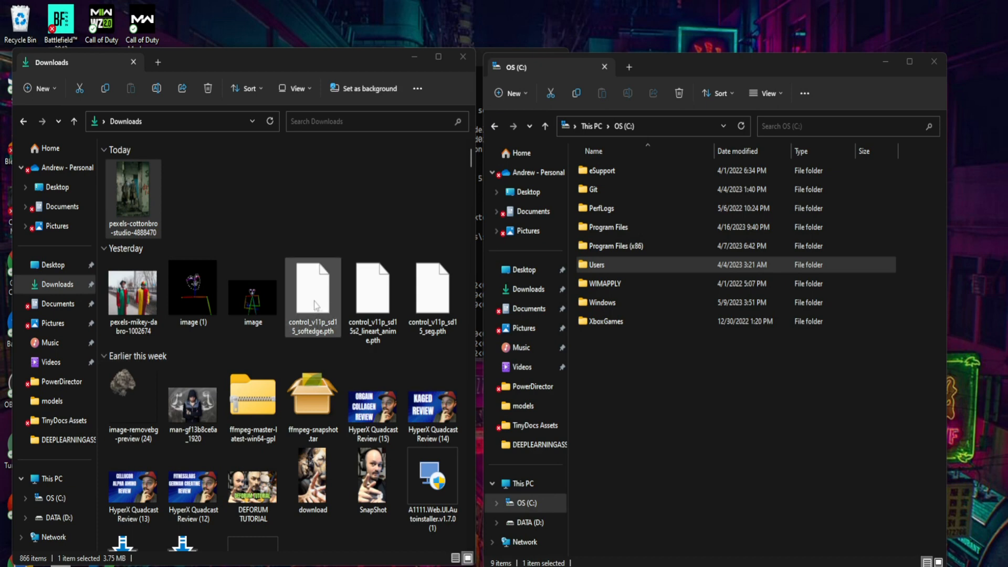
# Browse from Users on the C: drive through the user's Documents and A1111 Web UI Autoinstaller to the stable-diffusion-webui folder.
pyautogui.doubleClick(594, 265)
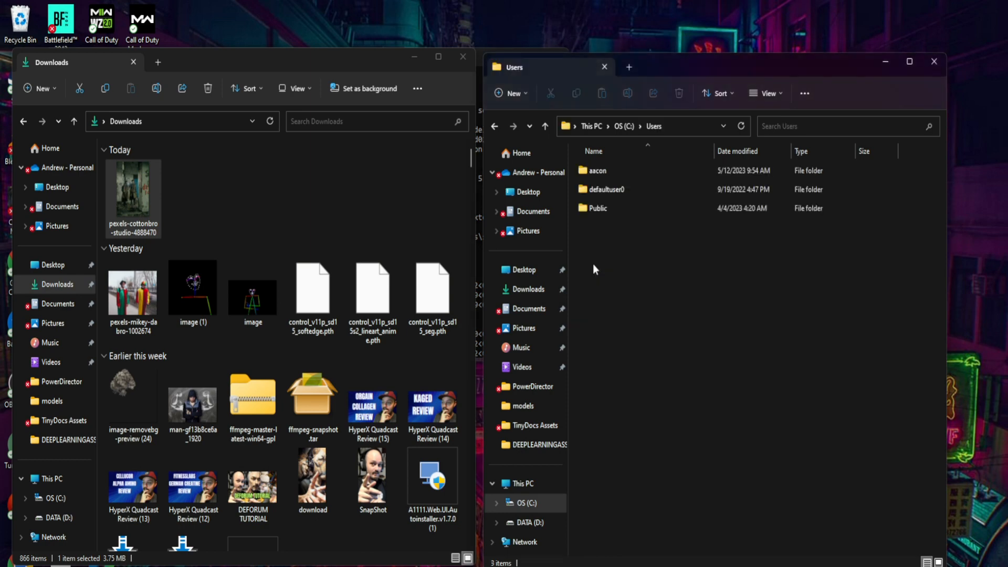
pyautogui.doubleClick(609, 173)
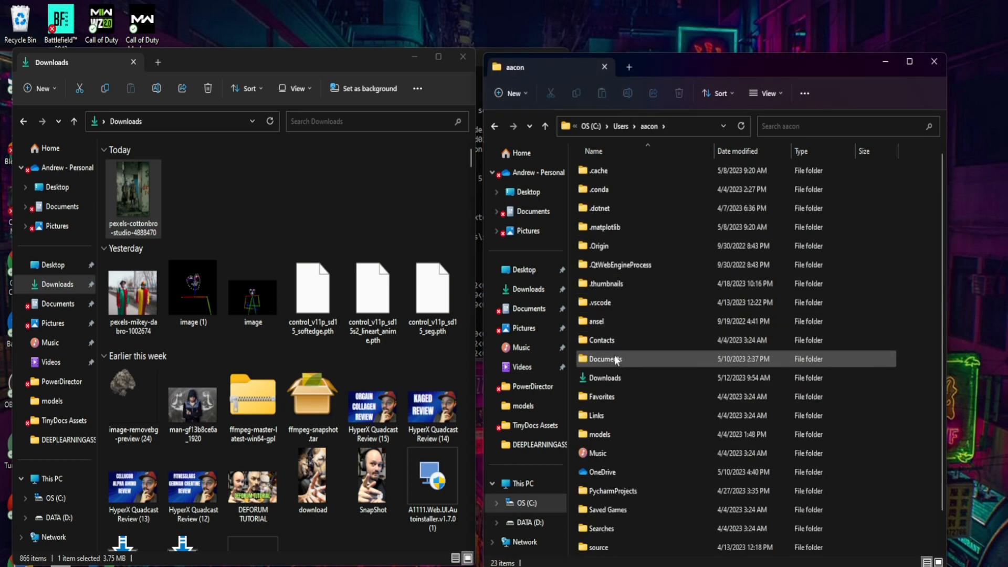
pyautogui.doubleClick(614, 357)
pyautogui.doubleClick(613, 174)
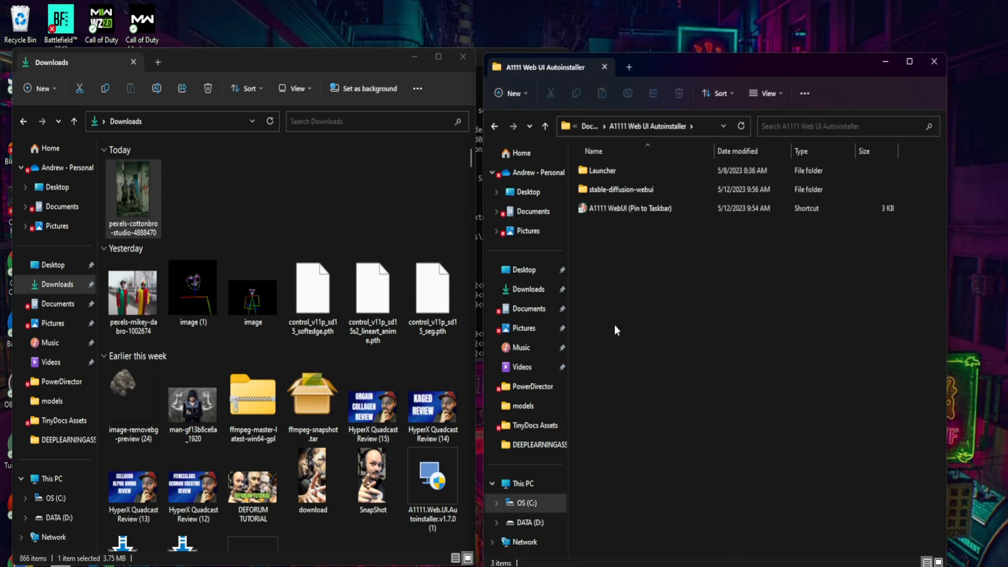
pyautogui.doubleClick(617, 191)
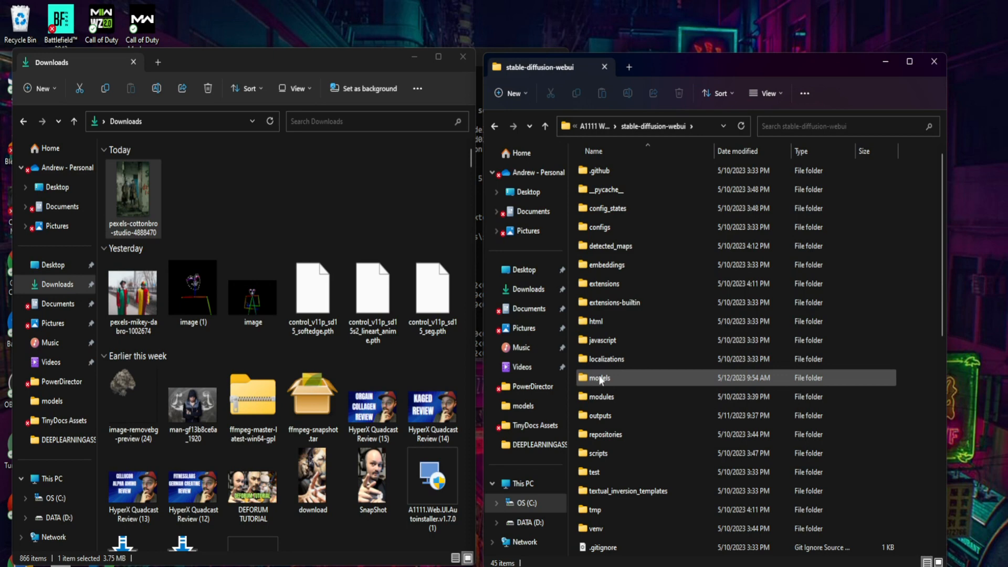
# Open the sd-webui-controlnet folder inside the extensions folder.
pyautogui.moveTo(613, 378)
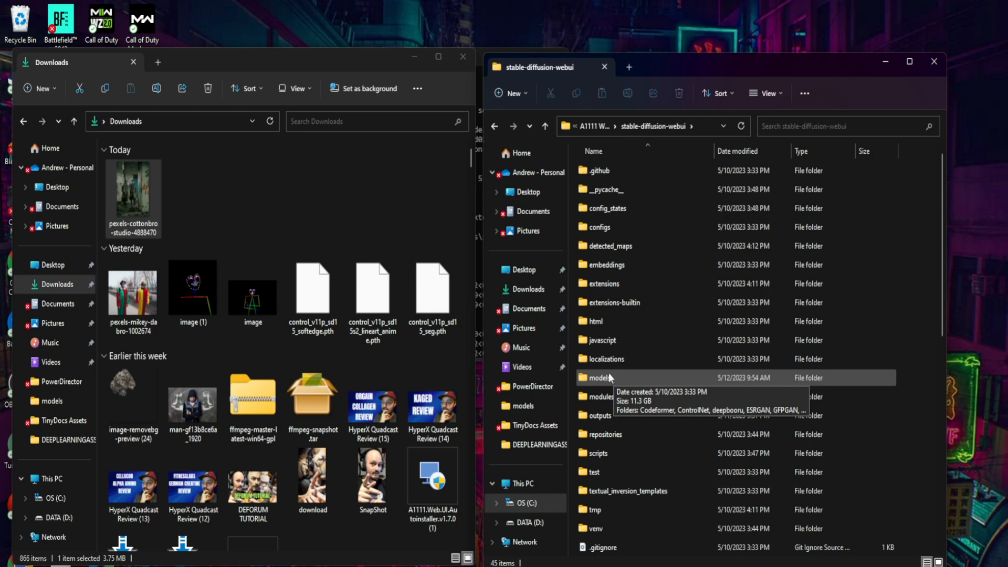
pyautogui.moveTo(608, 285)
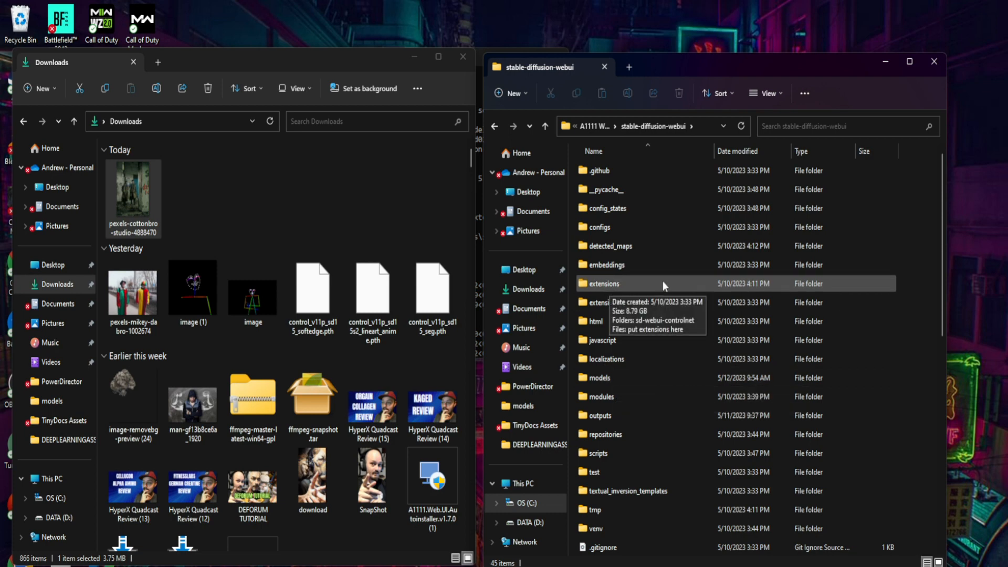
pyautogui.doubleClick(623, 285)
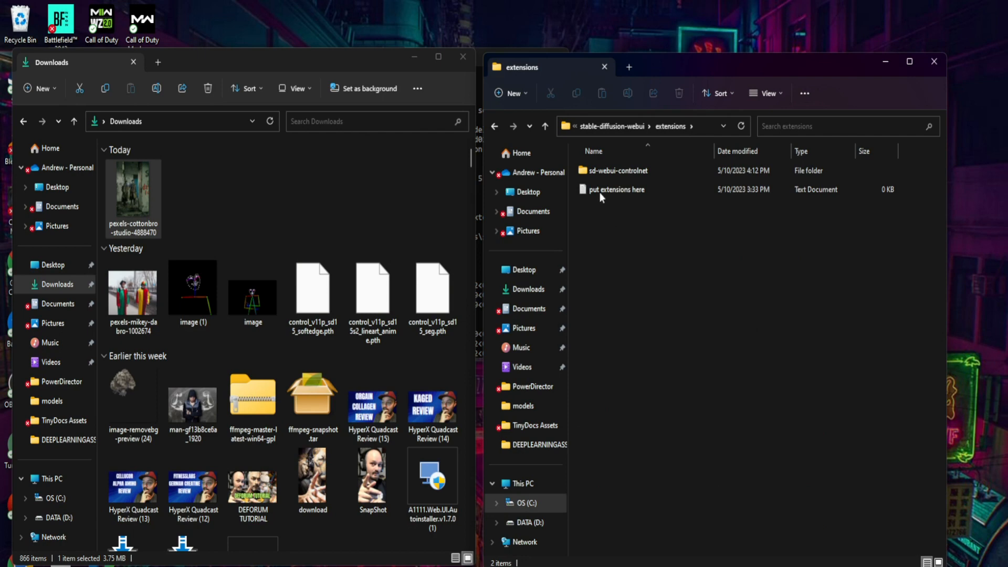
pyautogui.doubleClick(610, 172)
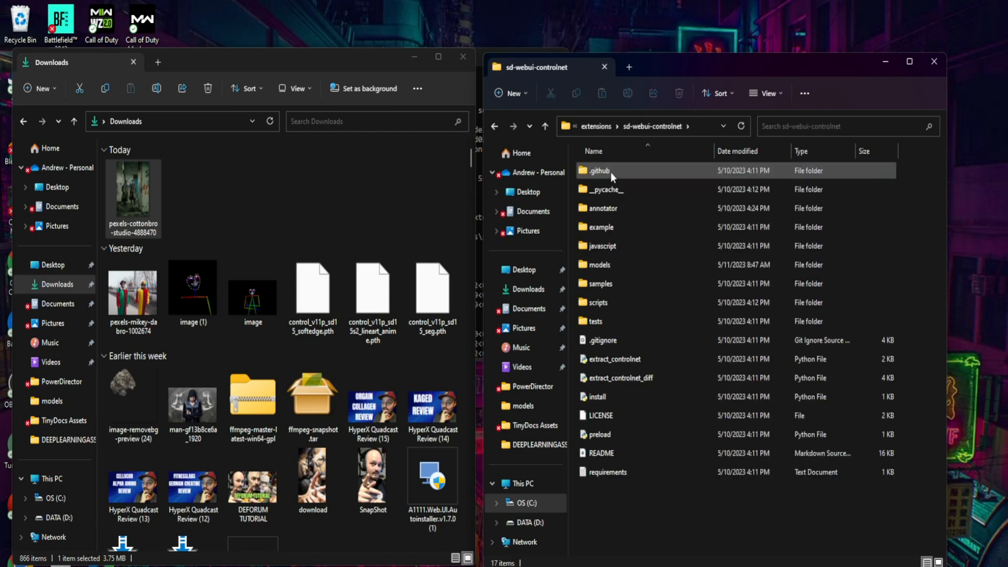
# Move the downloaded softedge, lineart_anime and seg .pth files from Downloads into the models folder of sd-webui-controlnet.
pyautogui.moveTo(605, 267)
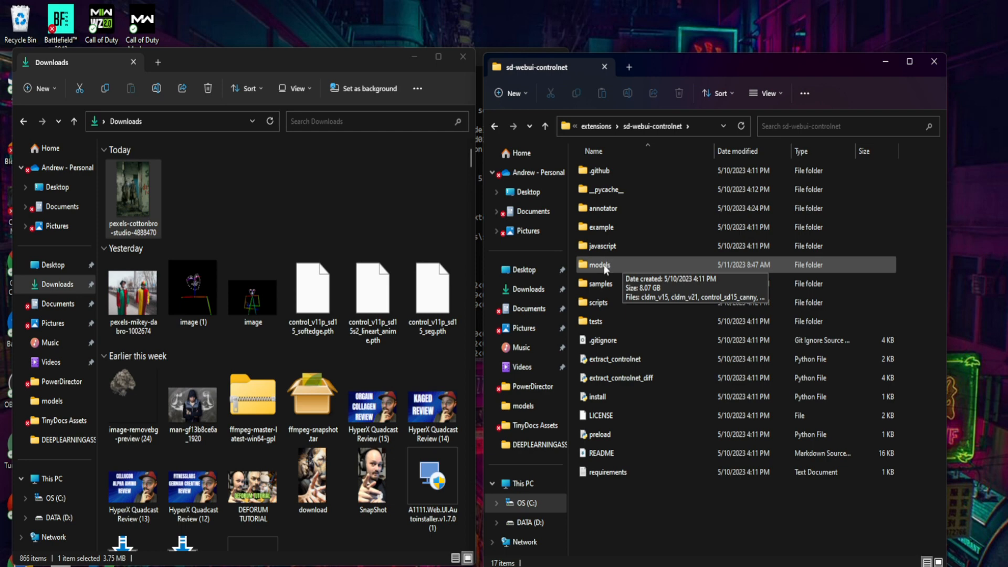
pyautogui.moveTo(326, 294); pyautogui.dragTo(605, 269)
pyautogui.moveTo(313, 292); pyautogui.dragTo(591, 266)
pyautogui.moveTo(315, 283); pyautogui.dragTo(604, 265)
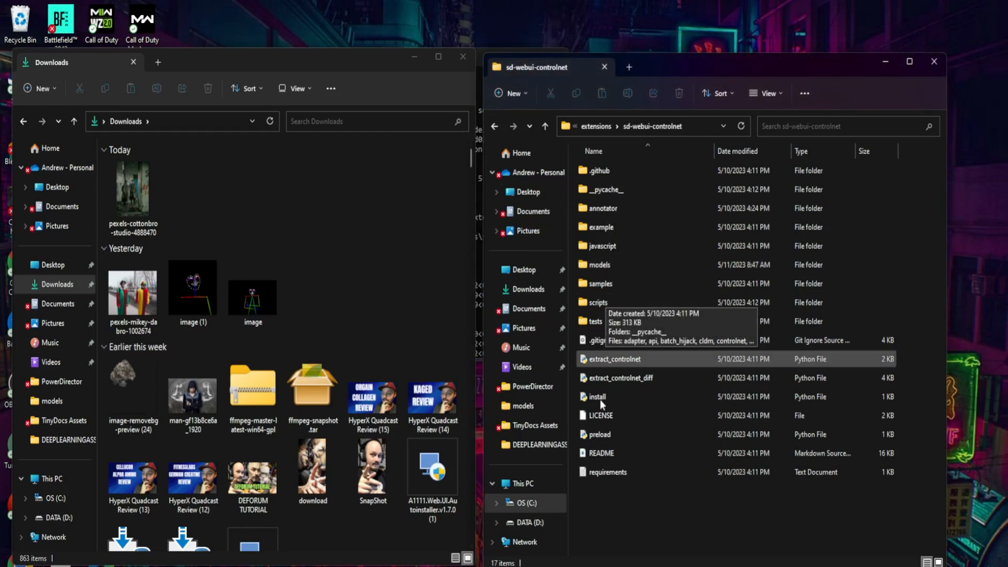
# Switch to the web UI in Edge and set ControlNet's model to control_v11p_sd15_canny and its preprocessor to canny.
pyautogui.moveTo(608, 566)
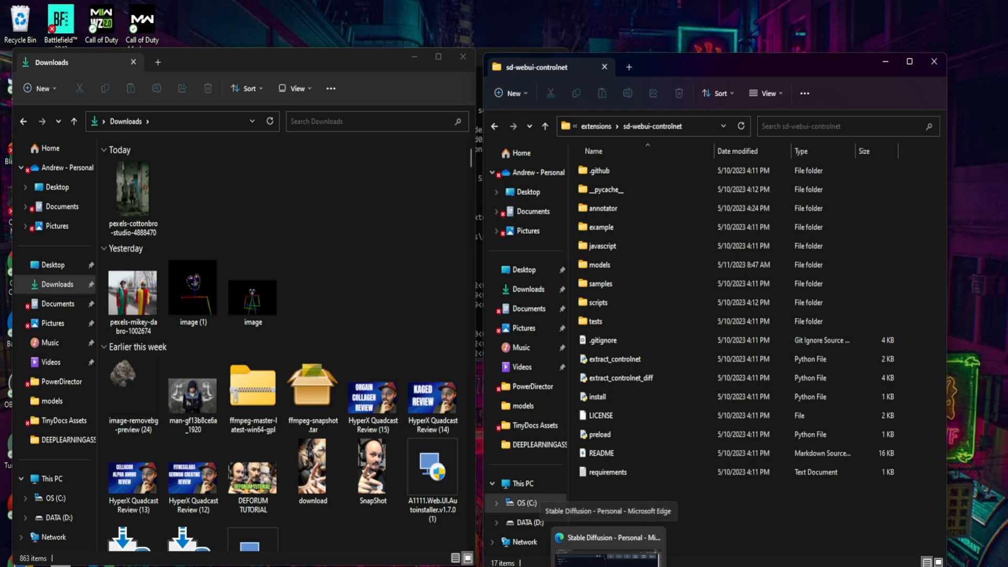
pyautogui.click(608, 540)
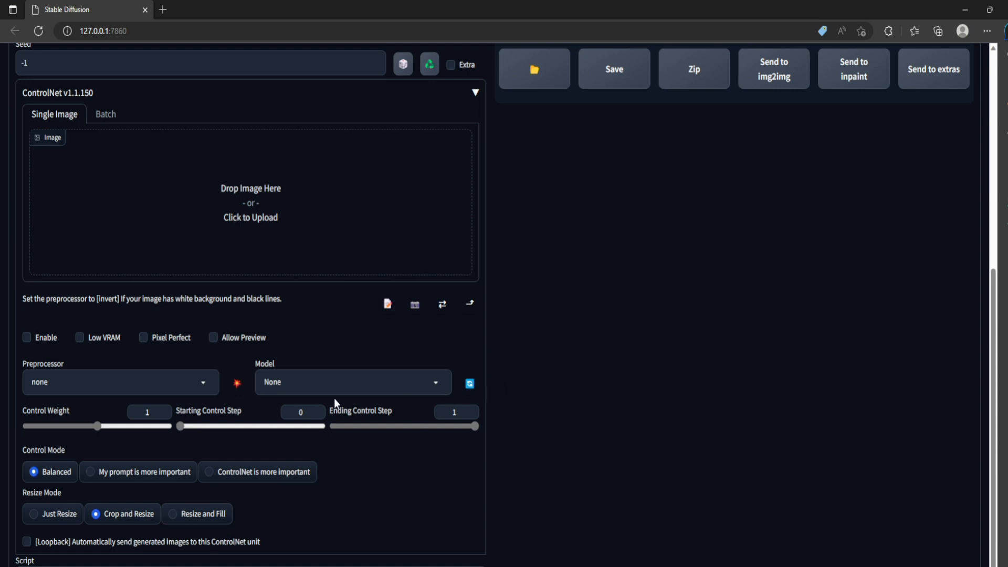
pyautogui.click(435, 386)
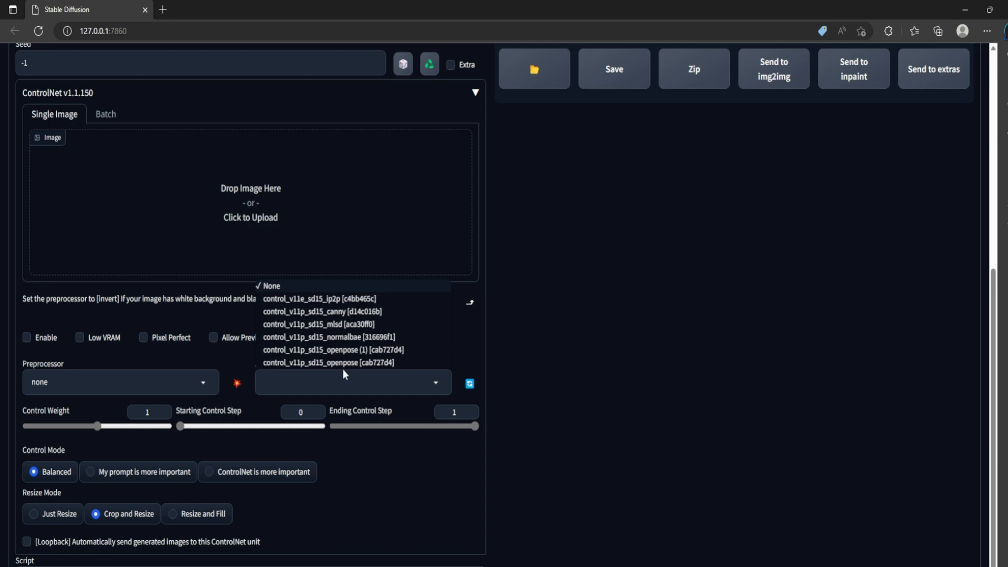
pyautogui.click(356, 314)
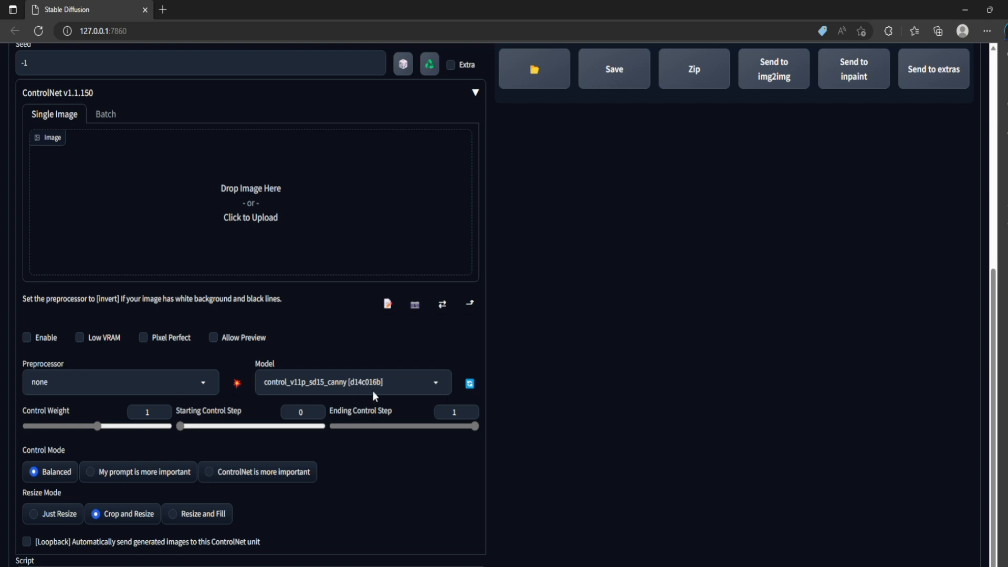
pyautogui.click(201, 380)
pyautogui.click(92, 100)
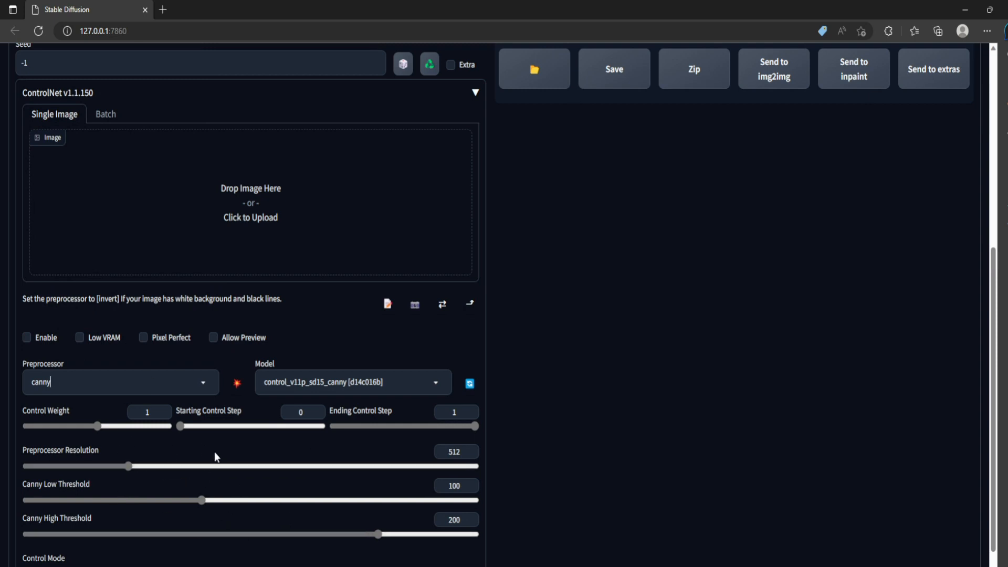
# Load the pexels-cottonbro-studio-4888470 picture from Downloads as the ControlNet single image.
pyautogui.click(244, 192)
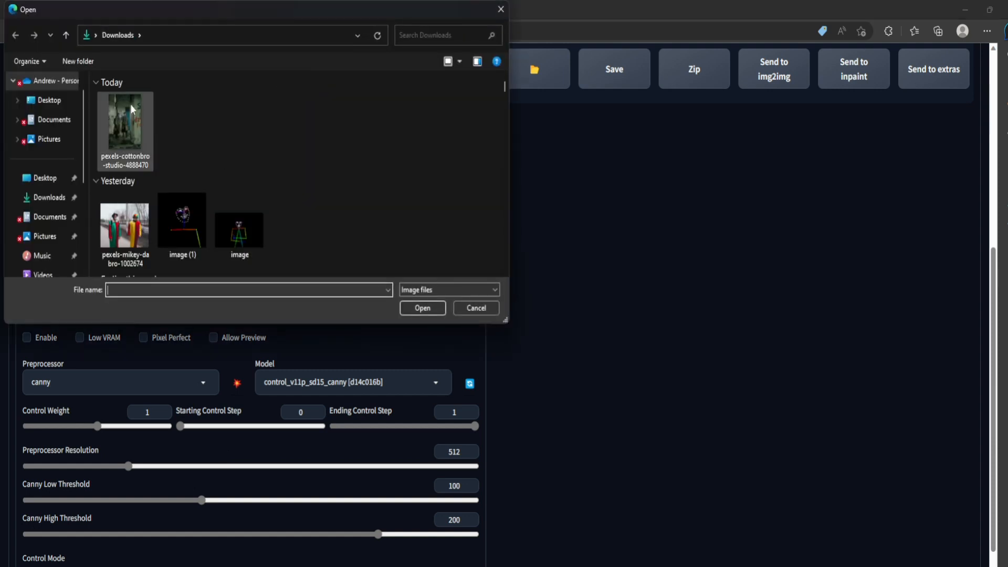
pyautogui.click(120, 127)
pyautogui.doubleClick(120, 127)
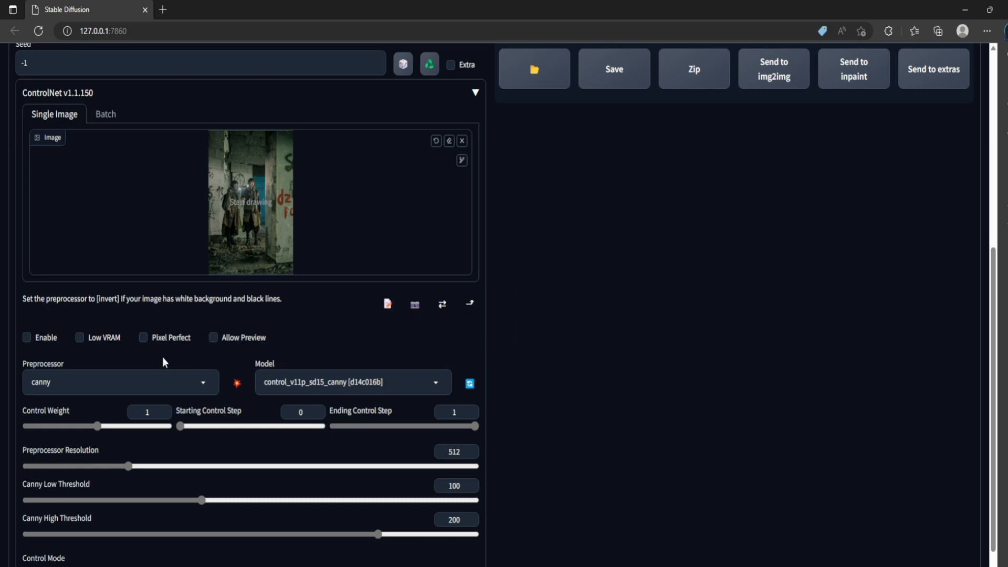
# Enable the ControlNet unit and allow its preprocessor preview.
pyautogui.scroll(7, 598, 446)
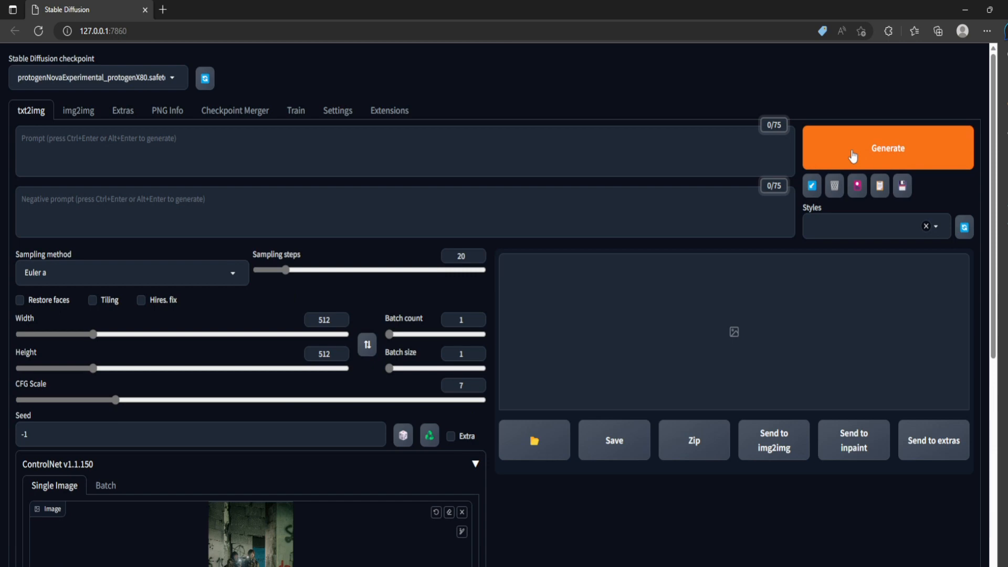
pyautogui.scroll(-2, 479, 482)
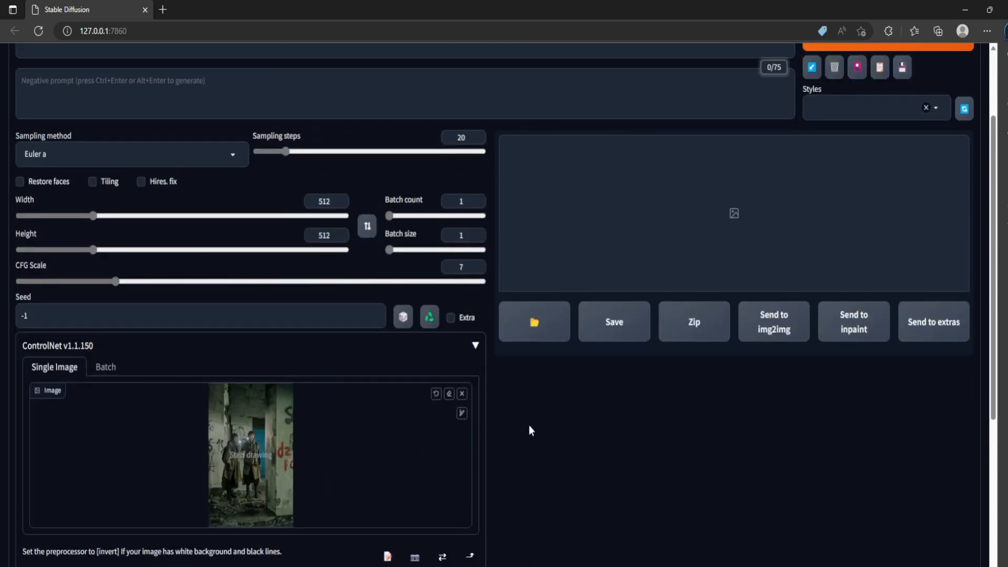
pyautogui.scroll(-3, 517, 432)
pyautogui.scroll(-2, 554, 512)
pyautogui.click(27, 366)
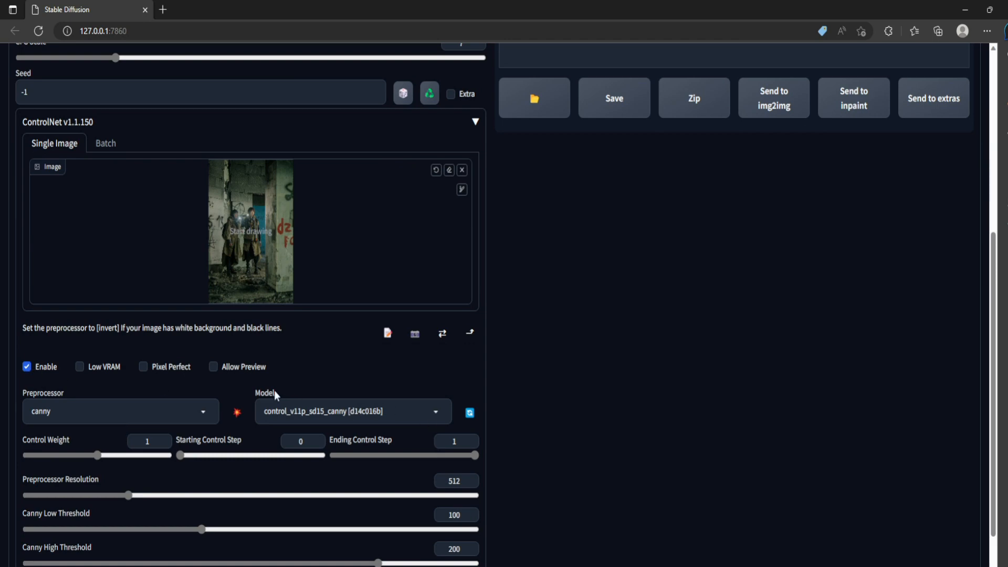
pyautogui.click(213, 367)
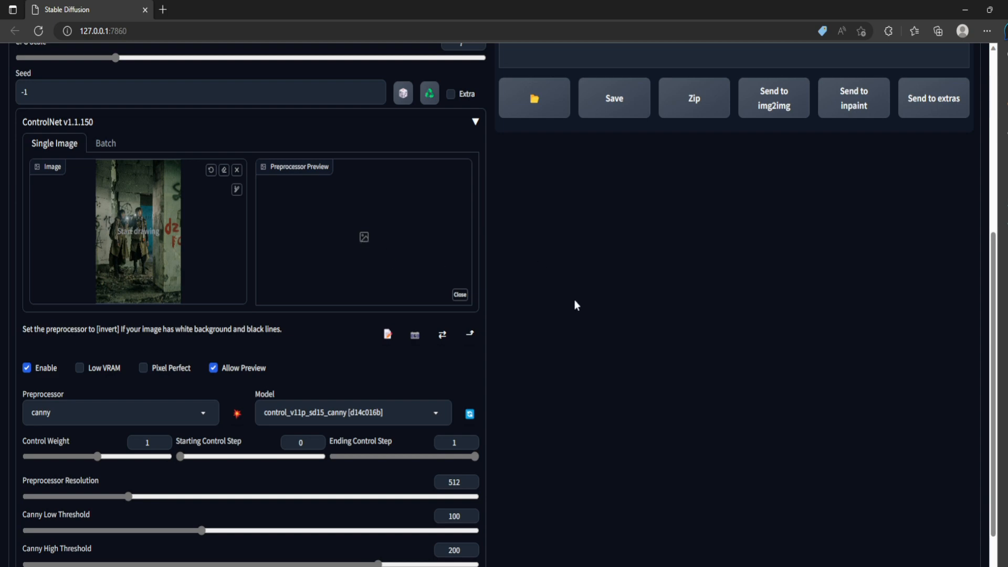
# Run the canny preprocessor on the loaded image to generate its preview.
pyautogui.scroll(3, 574, 305)
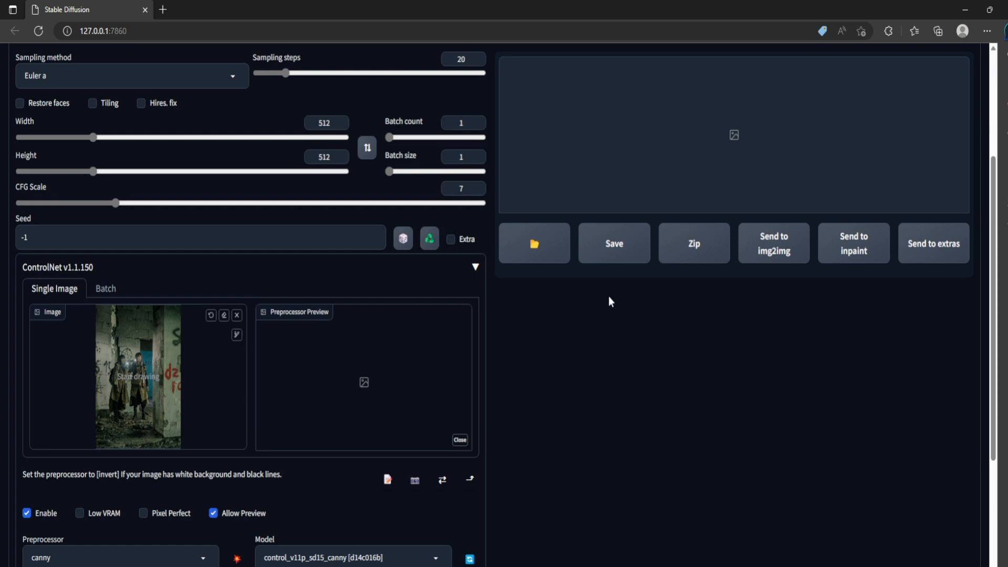
pyautogui.scroll(-2, 530, 399)
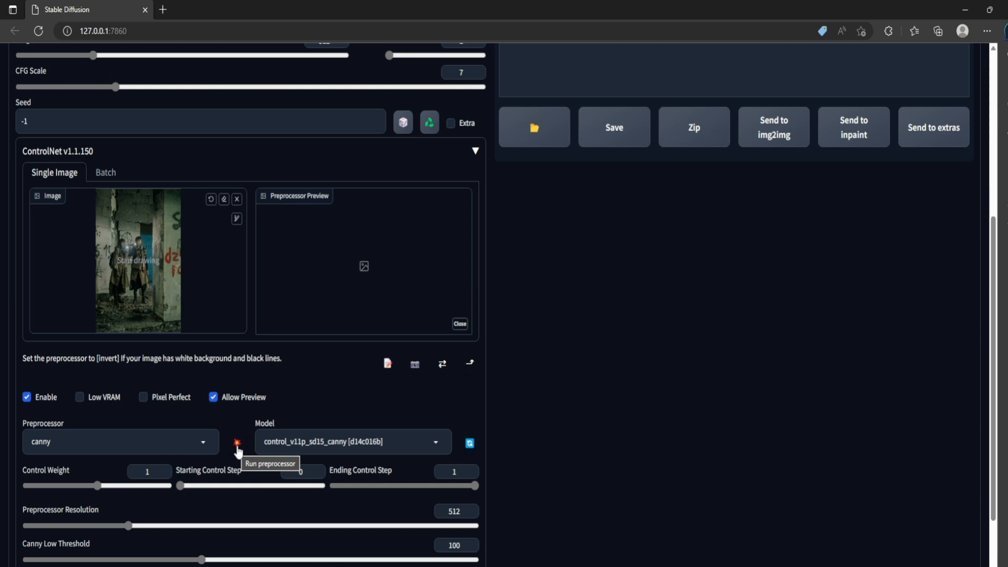
pyautogui.click(238, 447)
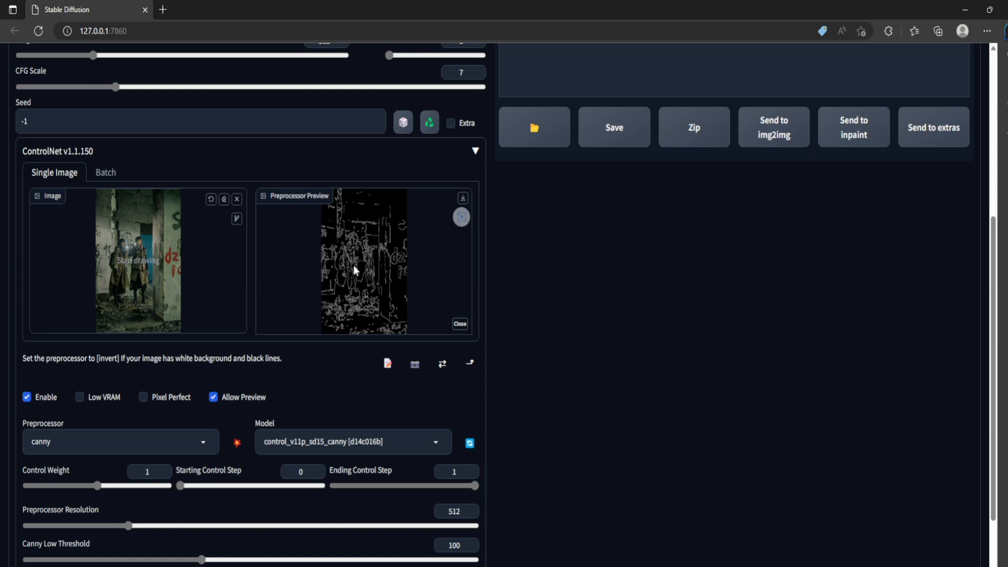
# Try the Pixel Perfect option, turn it off again, and look through the available preprocessors.
pyautogui.click(143, 397)
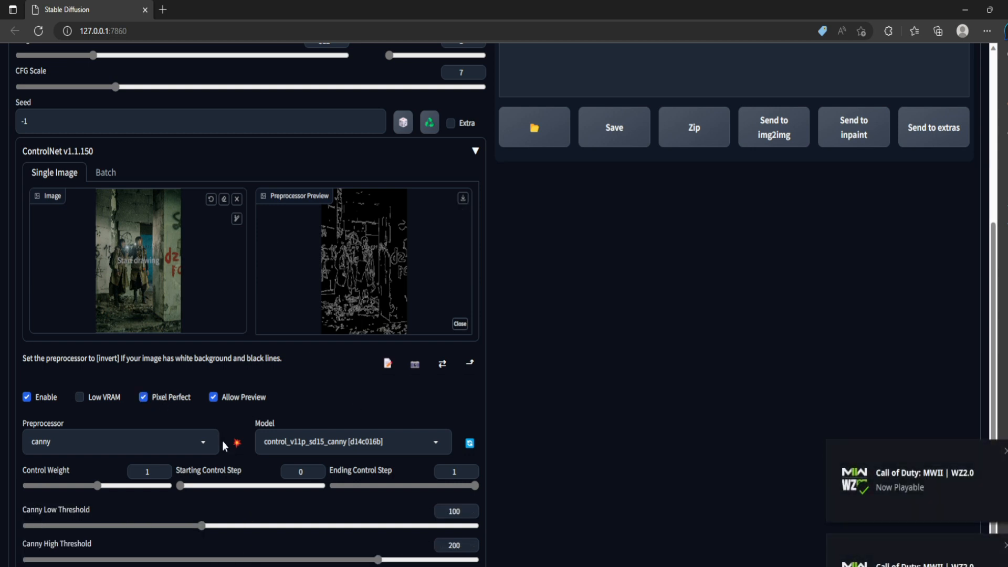
pyautogui.click(144, 397)
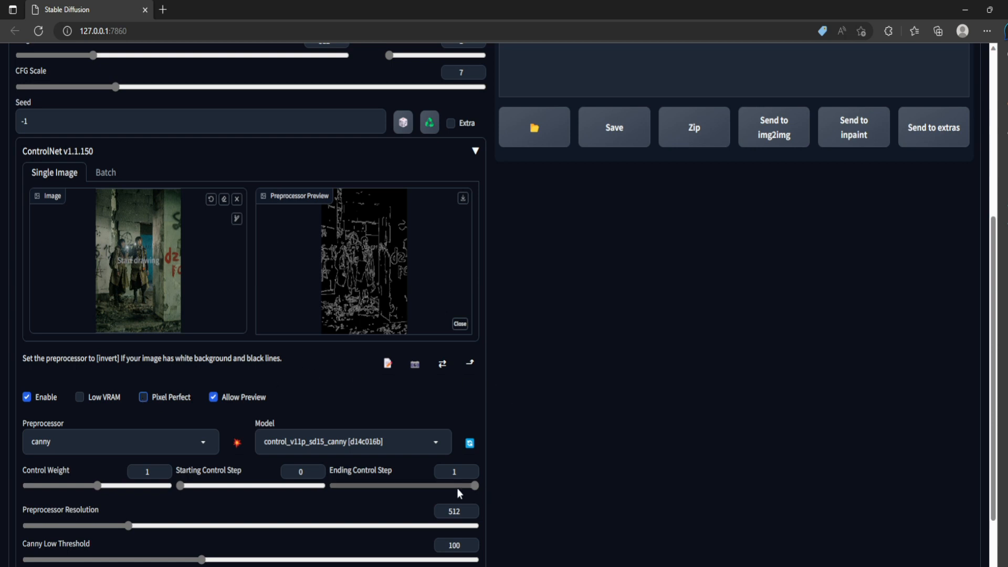
pyautogui.click(198, 447)
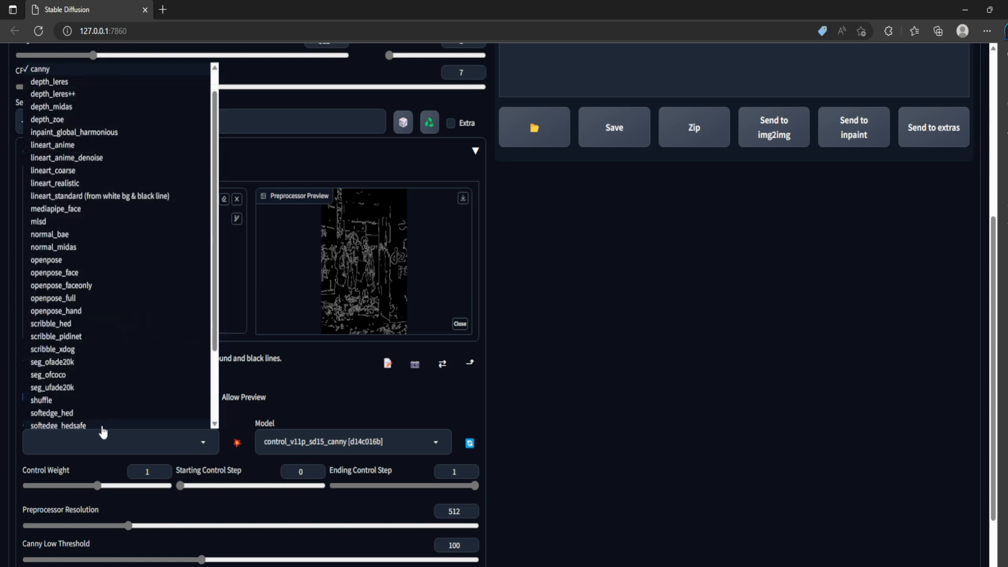
pyautogui.click(529, 409)
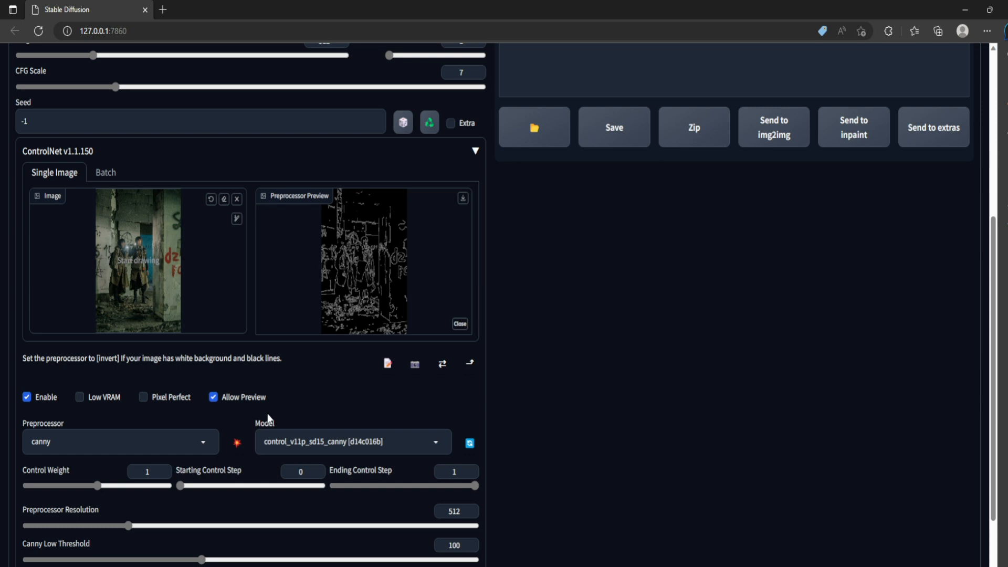
# Preview the image's poses by running the openpose_full preprocessor with the control_v11p_sd15_openpose model selected.
pyautogui.click(199, 445)
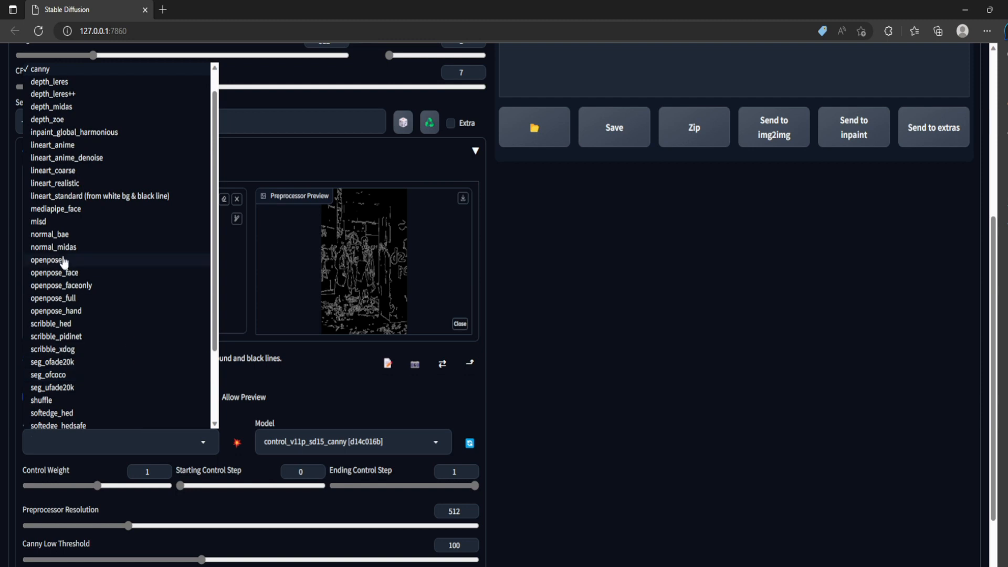
pyautogui.click(78, 300)
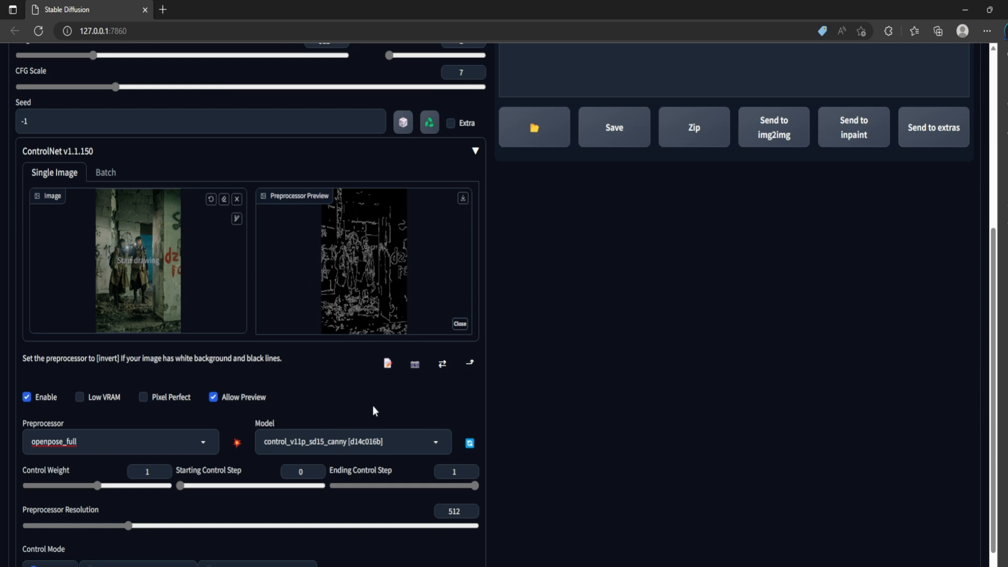
pyautogui.click(437, 443)
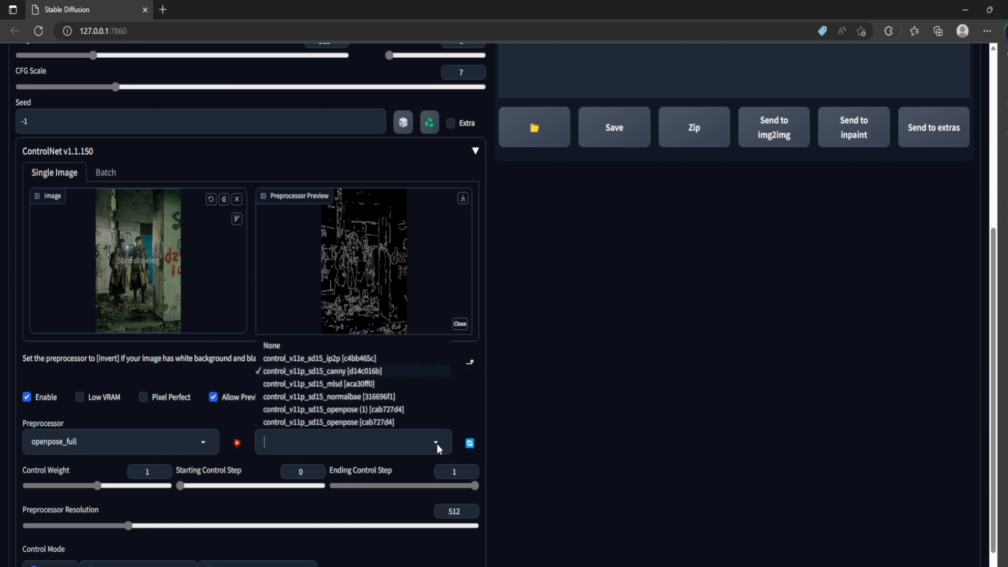
pyautogui.click(378, 423)
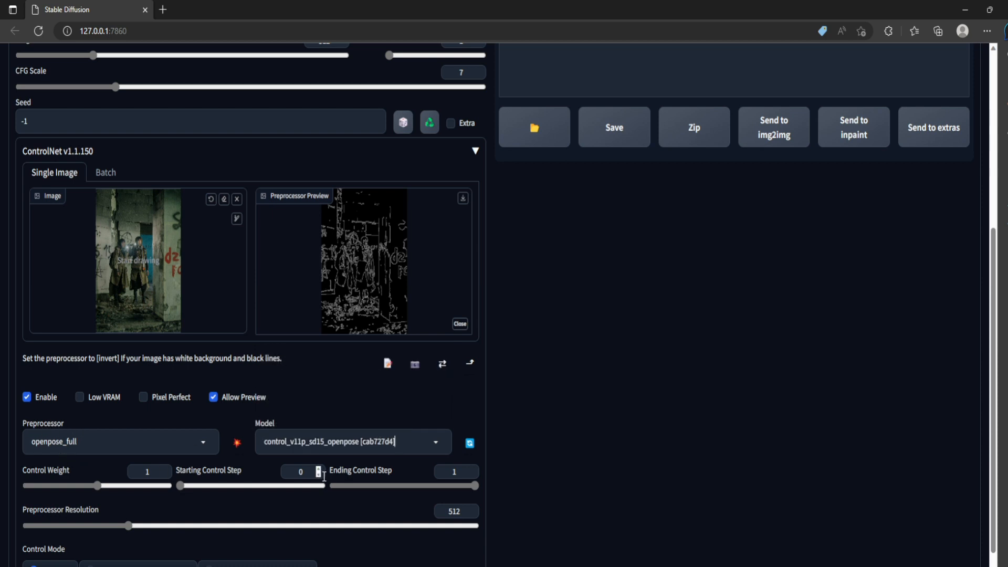
pyautogui.click(236, 444)
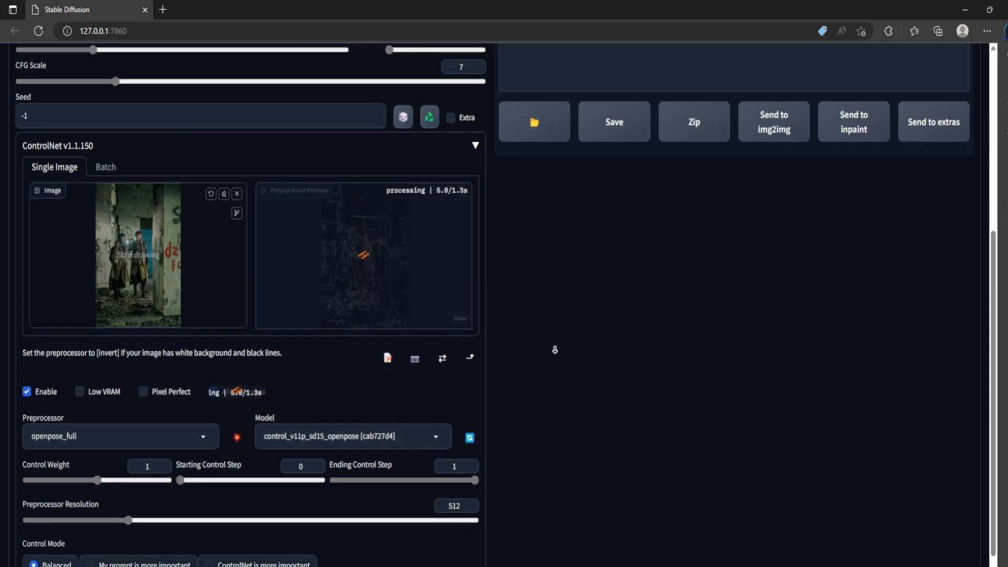
pyautogui.scroll(-2, 554, 349)
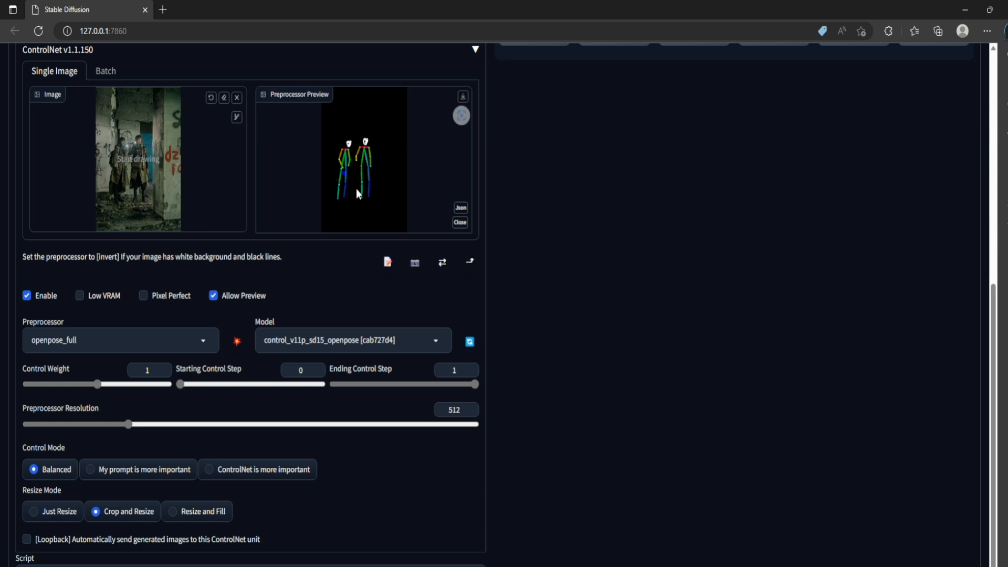
# Set the preprocessor back to canny and the model to control_v11p_sd15_canny, and rerun the preprocessor.
pyautogui.click(205, 341)
pyautogui.scroll(8, 219, 211)
pyautogui.click(79, 93)
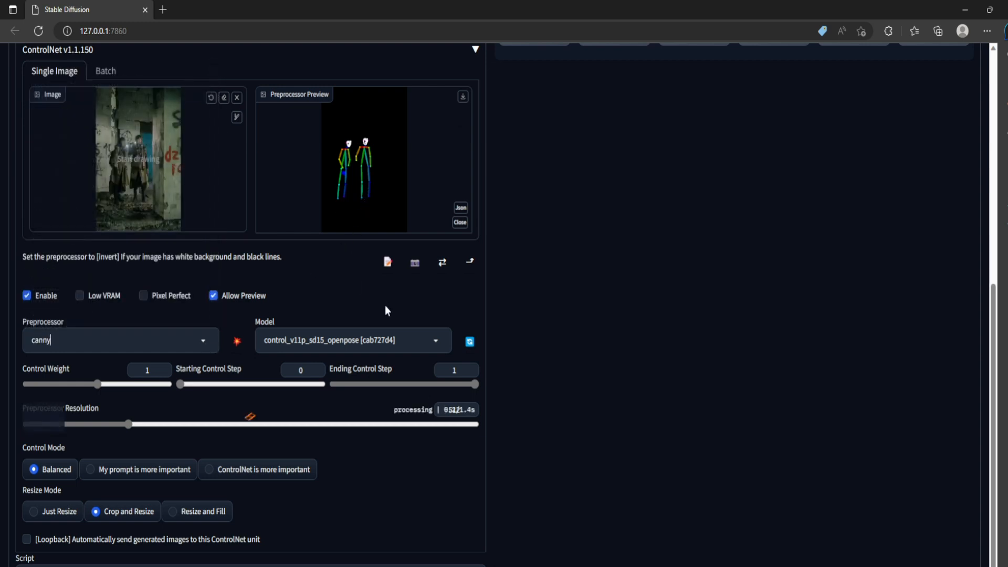
pyautogui.click(428, 336)
pyautogui.click(371, 269)
pyautogui.click(238, 342)
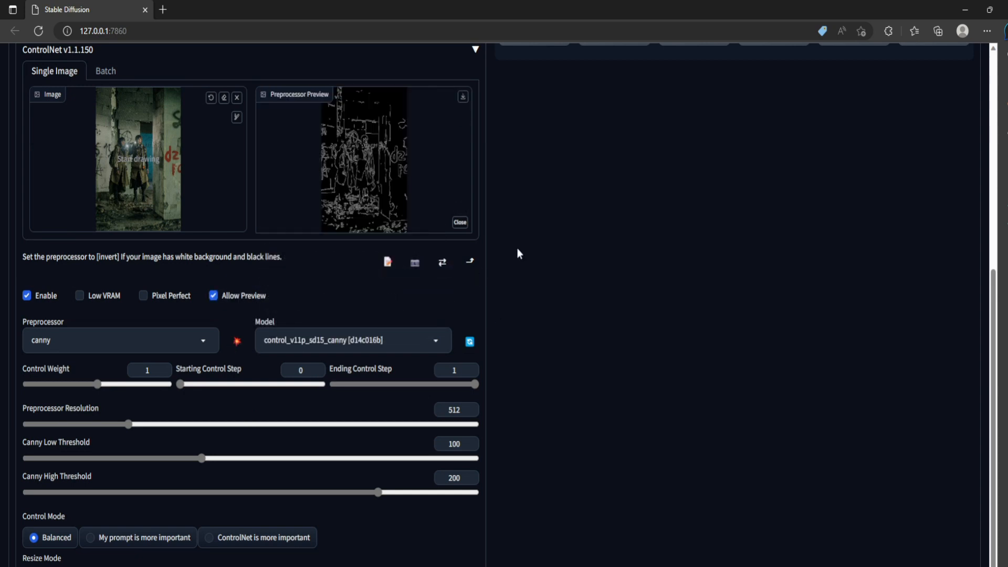
# Try a Starting Control Step of 0.2 and a reduced Ending Control Step, and restore them to 0 and 1.
pyautogui.scroll(-1, 567, 238)
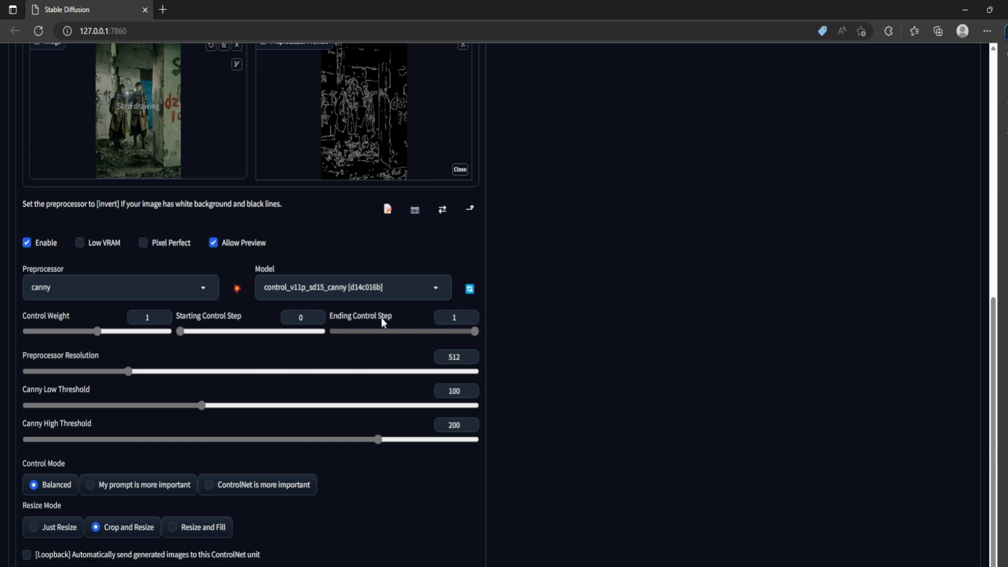
pyautogui.scroll(6, 562, 364)
pyautogui.scroll(3, 776, 323)
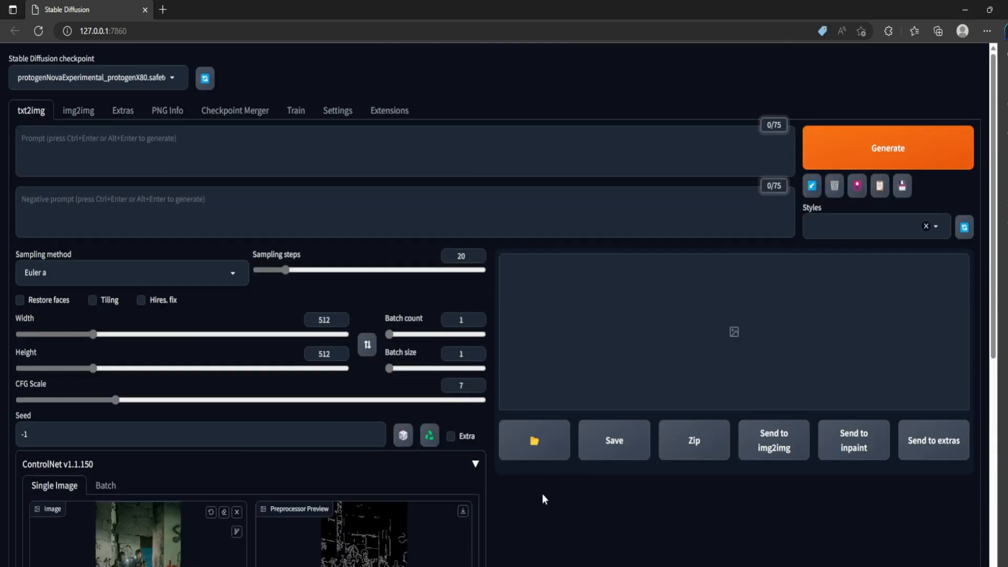
pyautogui.scroll(-7, 542, 499)
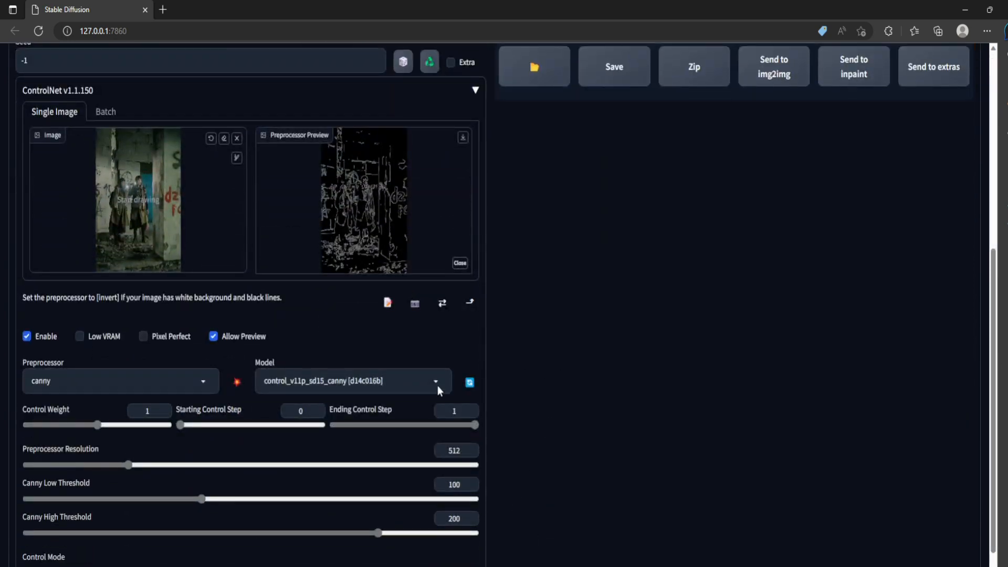
pyautogui.moveTo(181, 425); pyautogui.dragTo(208, 425)
pyautogui.moveTo(474, 427); pyautogui.dragTo(466, 425)
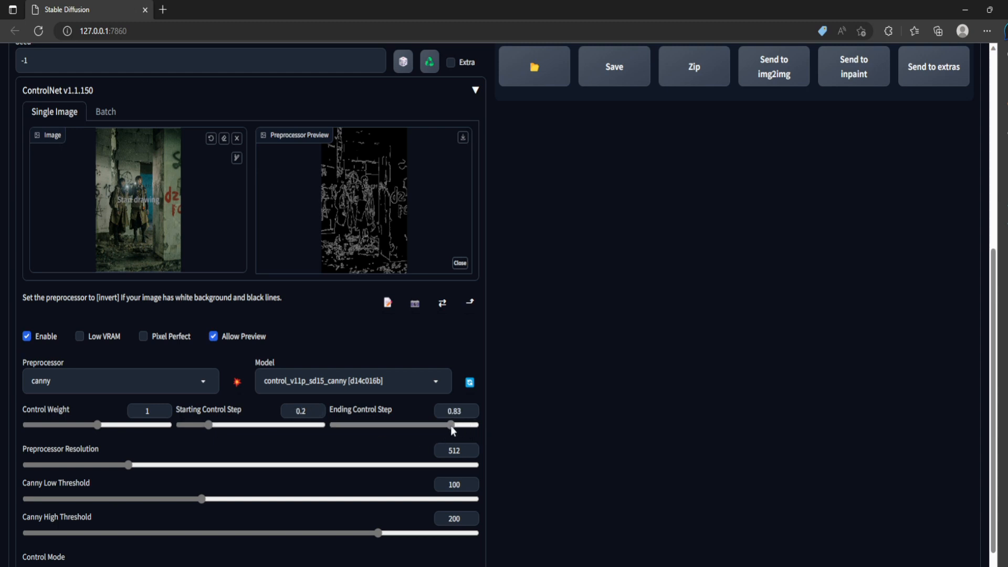
pyautogui.moveTo(438, 426); pyautogui.dragTo(438, 426)
pyautogui.moveTo(440, 426); pyautogui.dragTo(479, 426)
pyautogui.moveTo(210, 426); pyautogui.dragTo(179, 427)
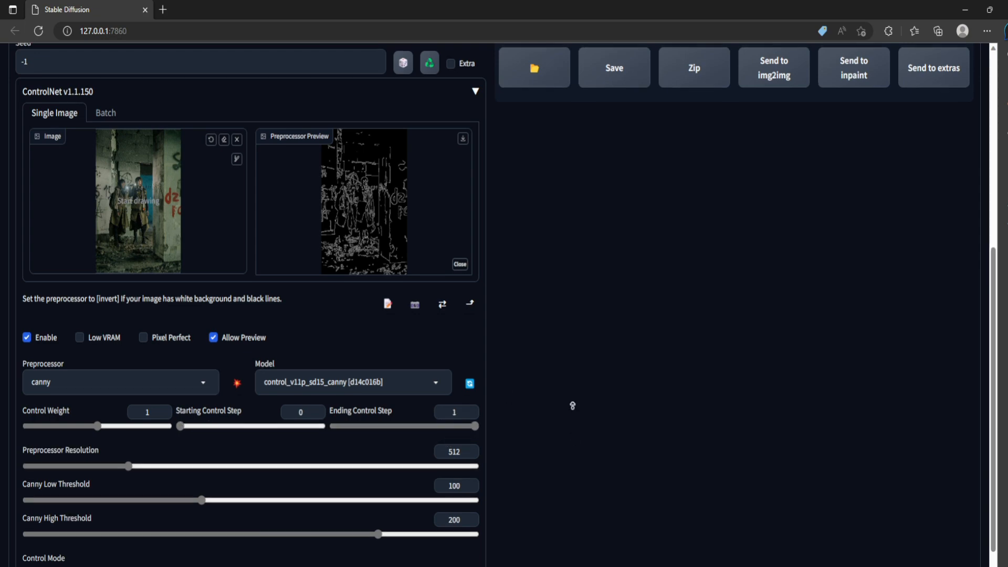
# Examine ControlNet's preprocessor resolution, canny thresholds, control mode and resize mode together with the prompt fields and main generation settings.
pyautogui.scroll(5, 572, 405)
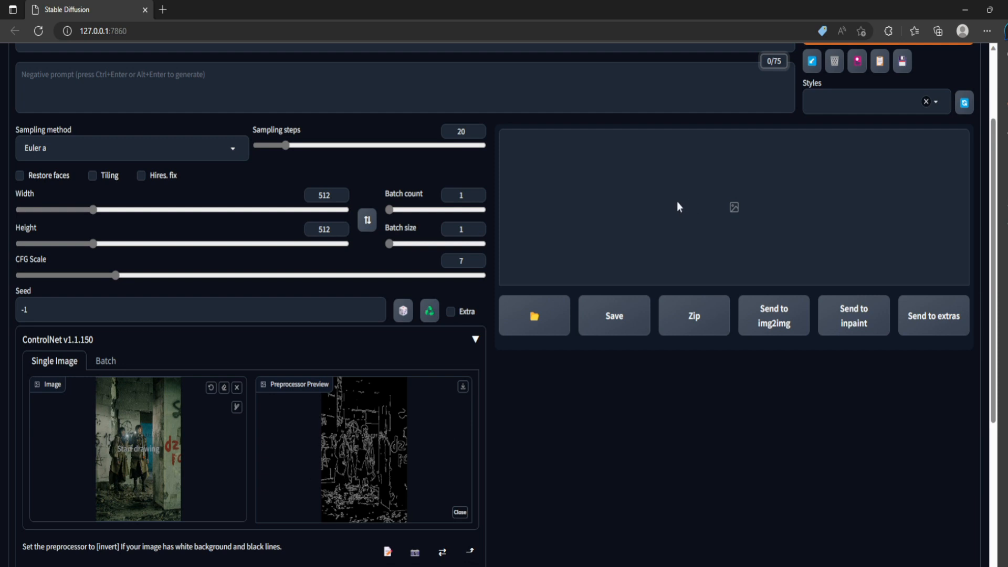
pyautogui.scroll(-5, 577, 452)
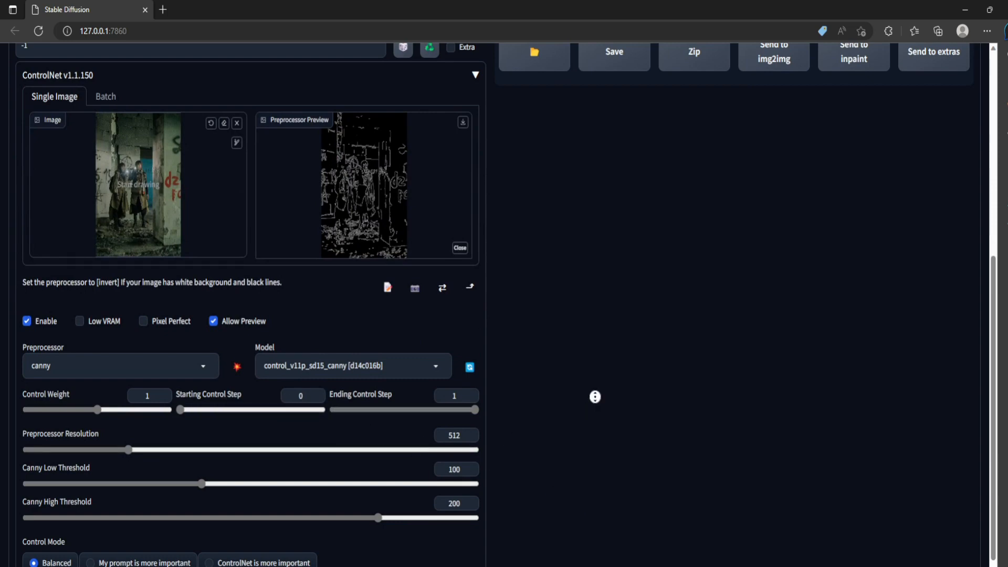
pyautogui.scroll(-1, 596, 399)
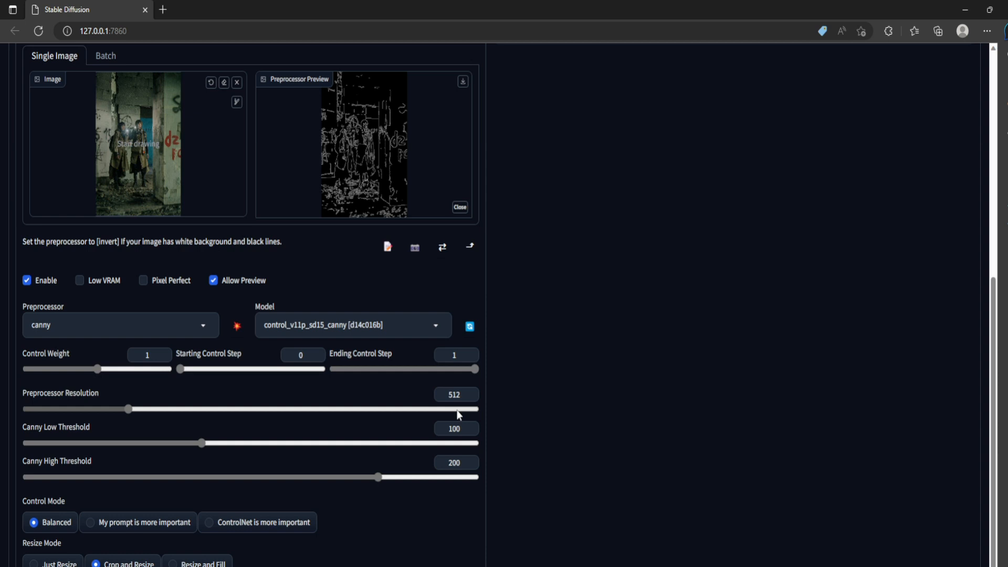
pyautogui.scroll(-2, 569, 420)
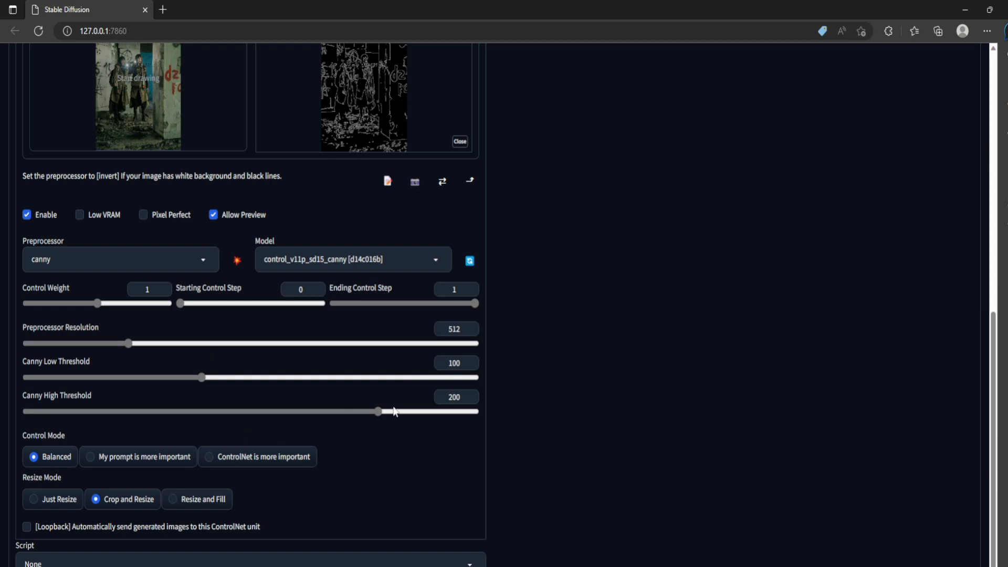
pyautogui.scroll(9, 574, 426)
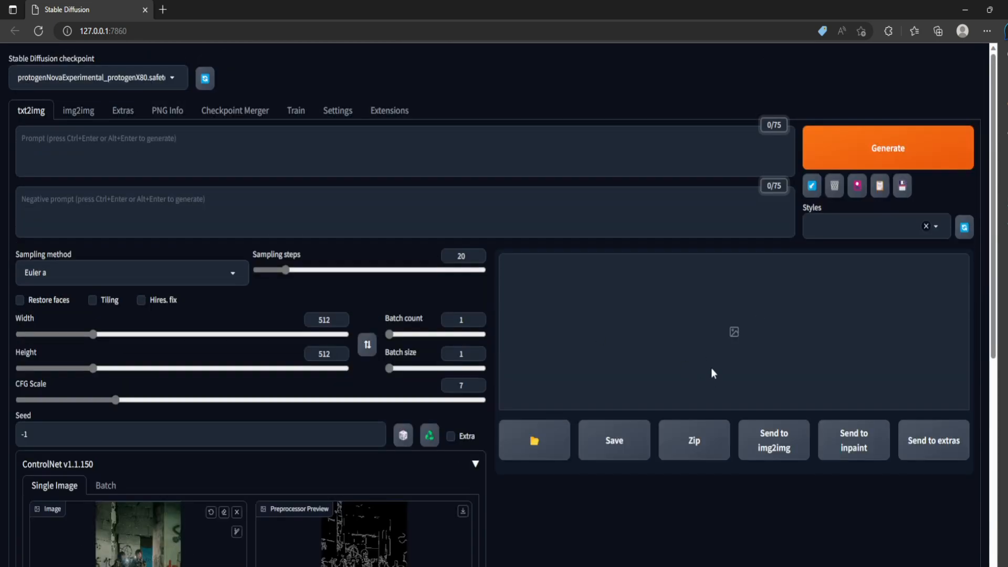
pyautogui.scroll(-4, 589, 530)
pyautogui.scroll(-5, 459, 549)
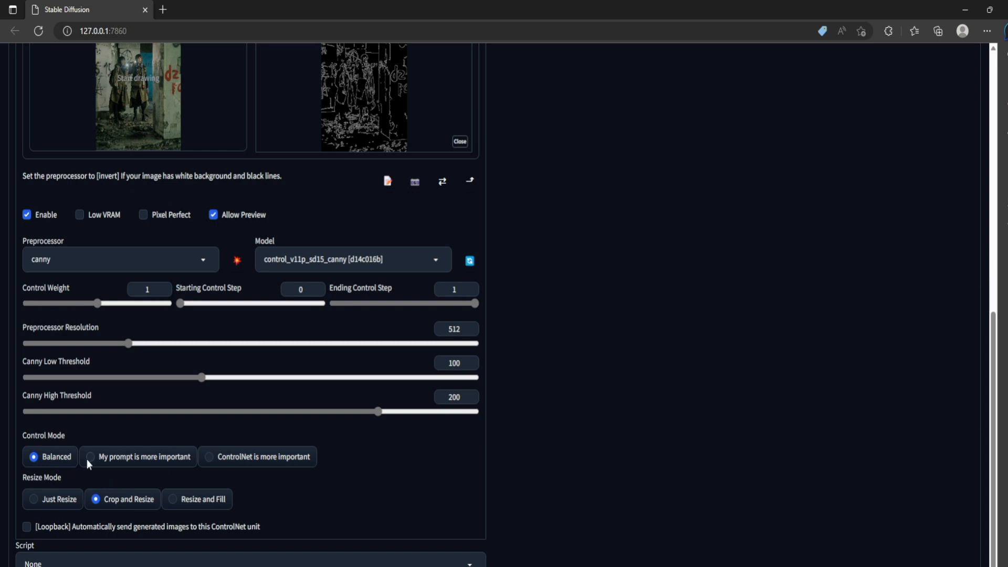
pyautogui.scroll(9, 547, 342)
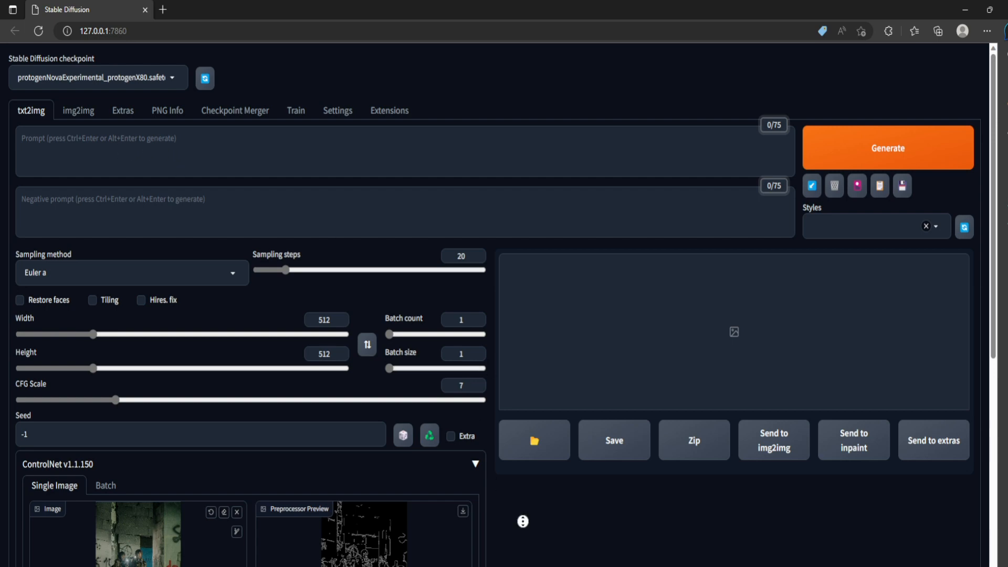
pyautogui.scroll(-10, 522, 521)
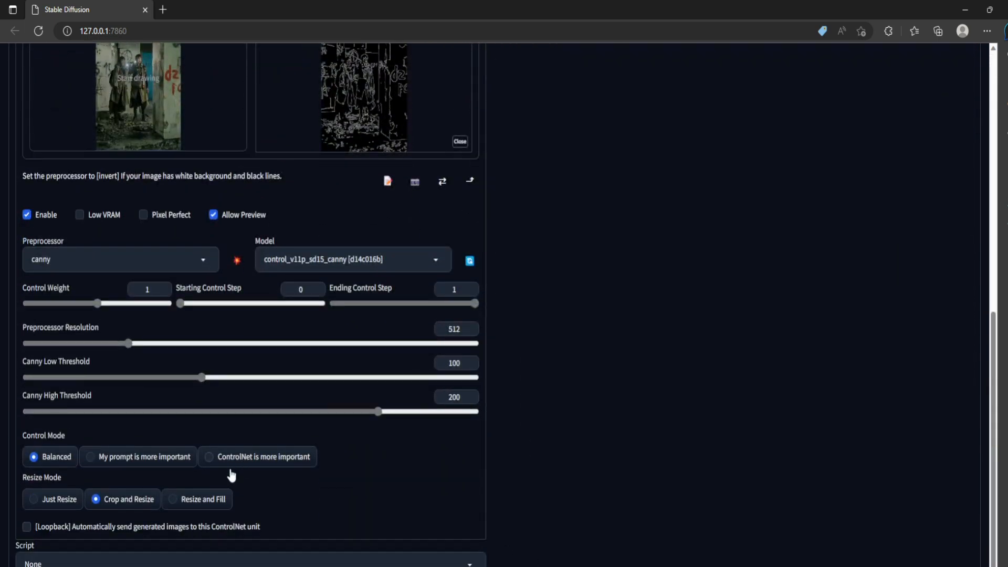
pyautogui.scroll(8, 504, 504)
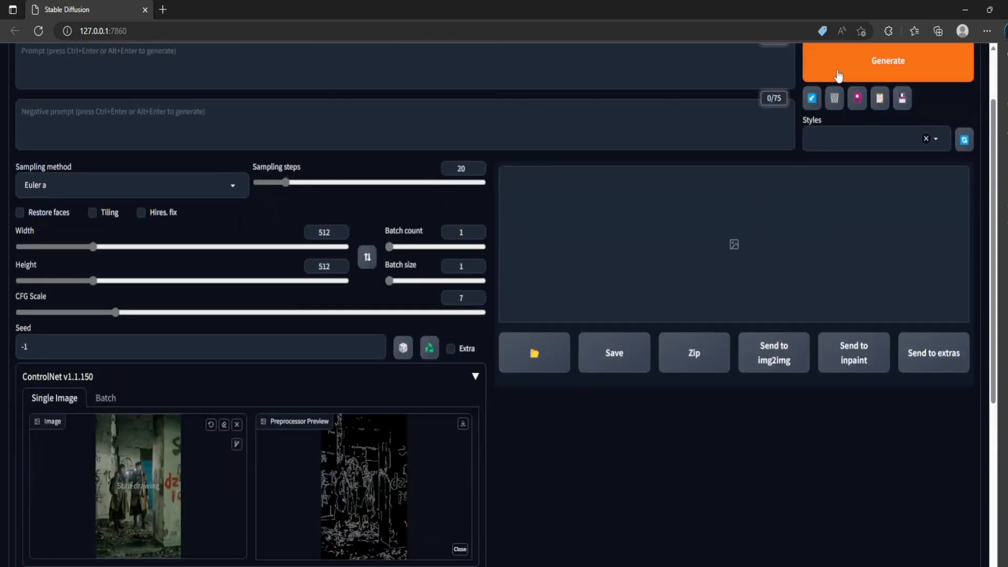
# Examine the sampling and image size settings together with the loaded ControlNet photo, its canny preview and the ControlNet options.
pyautogui.middleClick(554, 517)
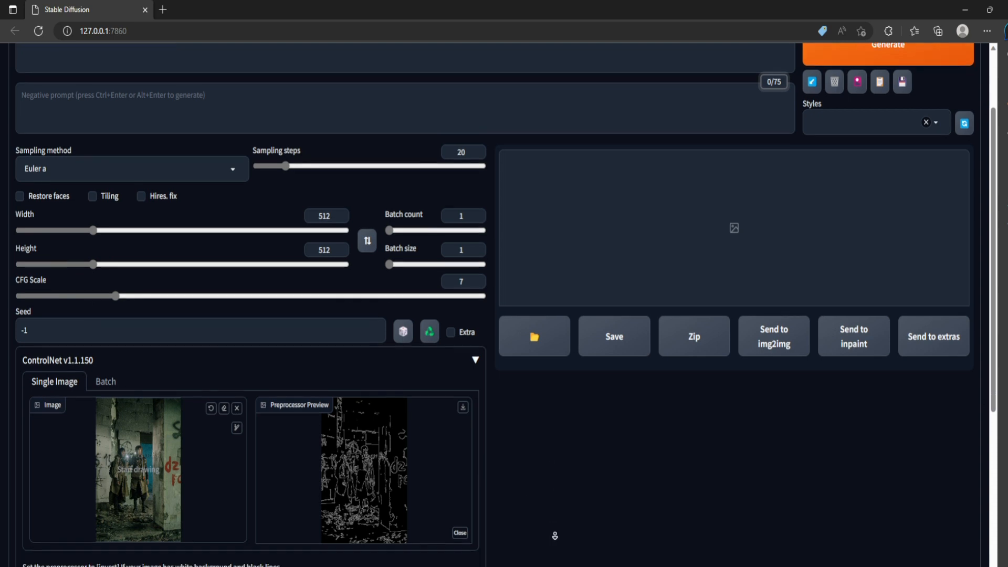
pyautogui.middleClick(555, 536)
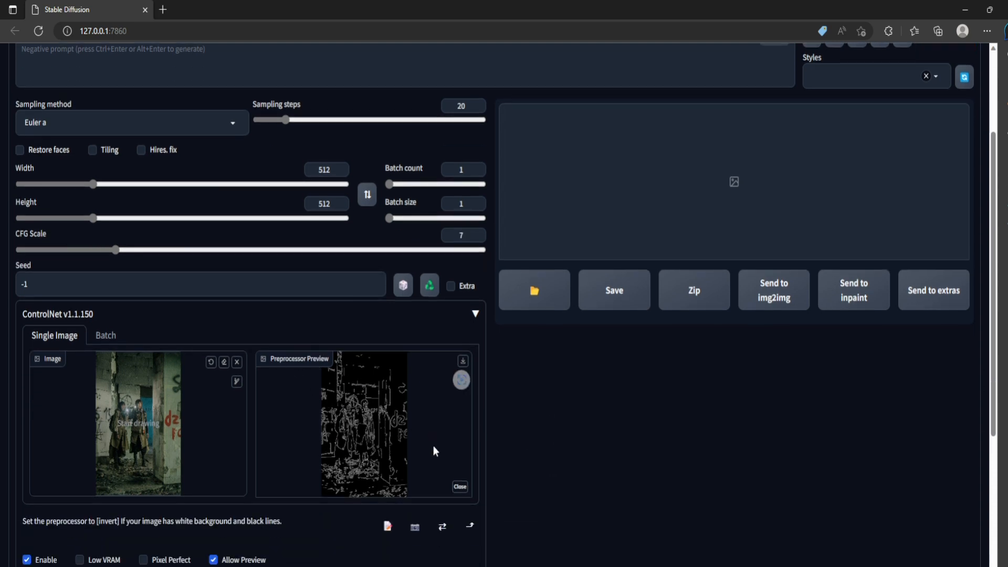
pyautogui.scroll(1, 432, 443)
pyautogui.scroll(2, 565, 479)
pyautogui.scroll(-9, 570, 560)
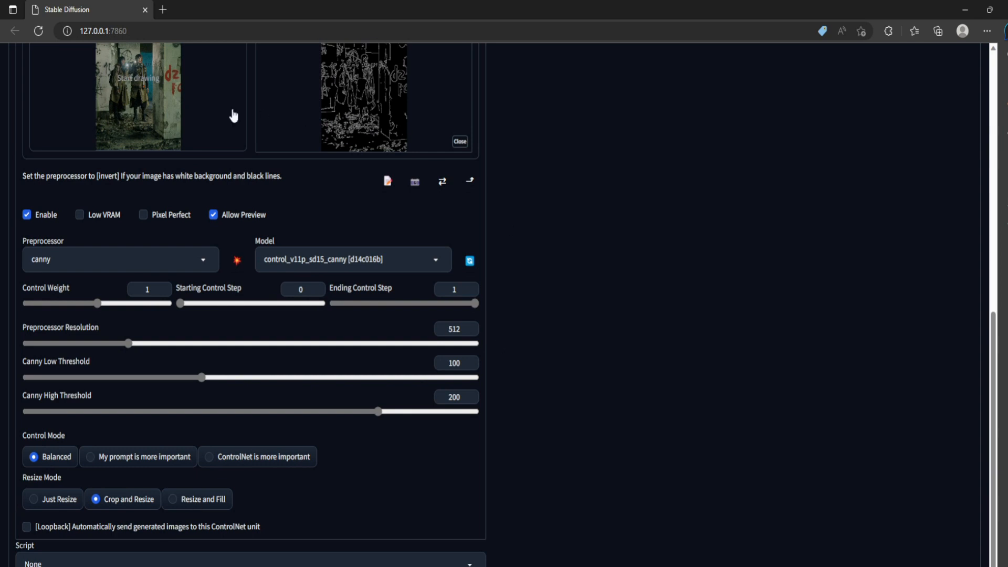
pyautogui.scroll(6, 575, 436)
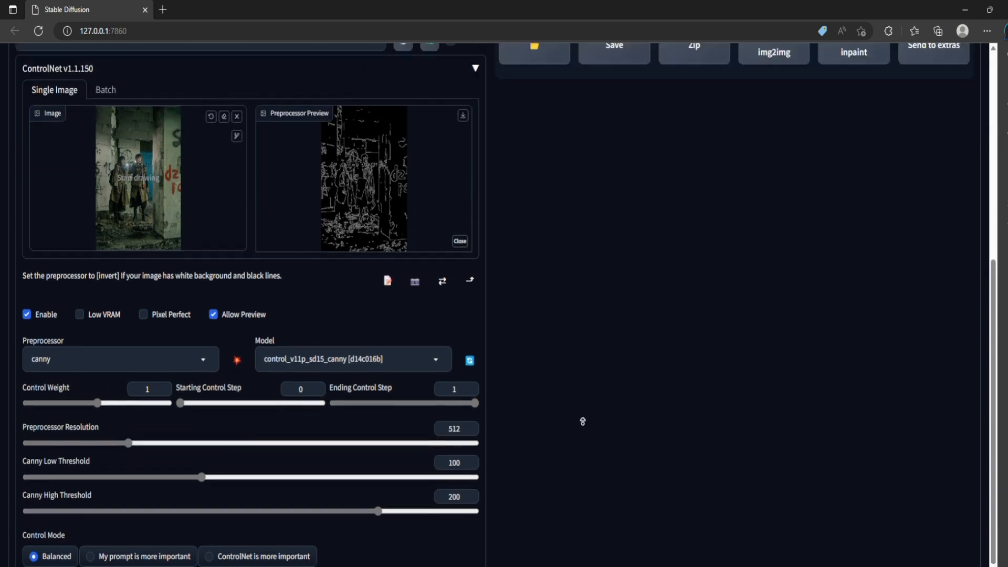
pyautogui.scroll(-1, 580, 418)
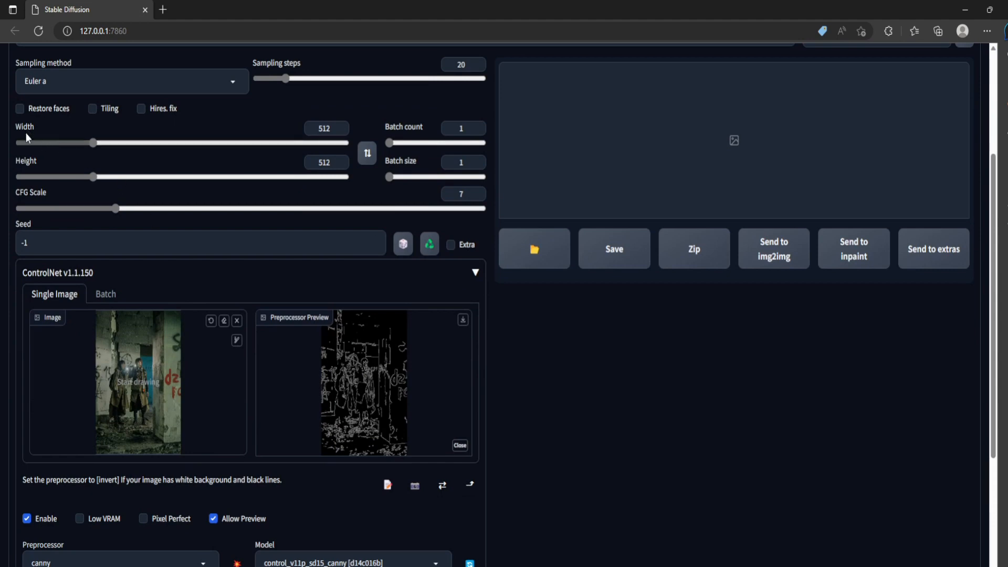
pyautogui.scroll(-2, 529, 384)
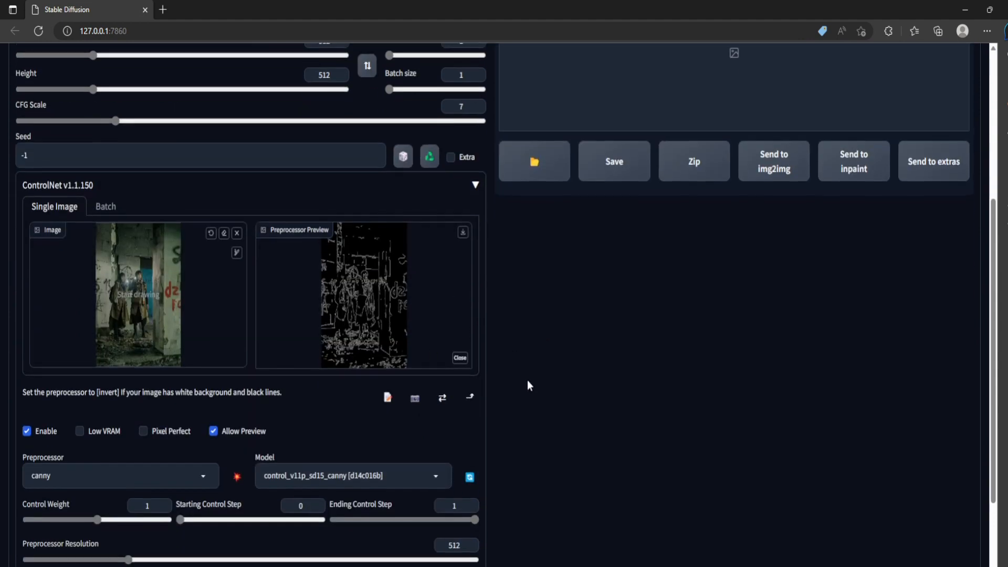
pyautogui.scroll(3, 545, 364)
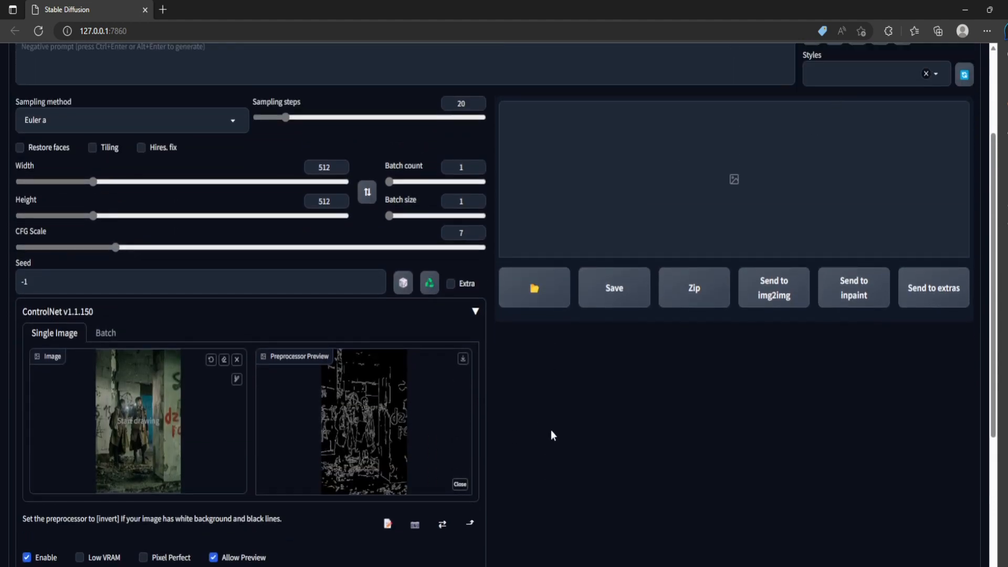
pyautogui.scroll(-5, 546, 472)
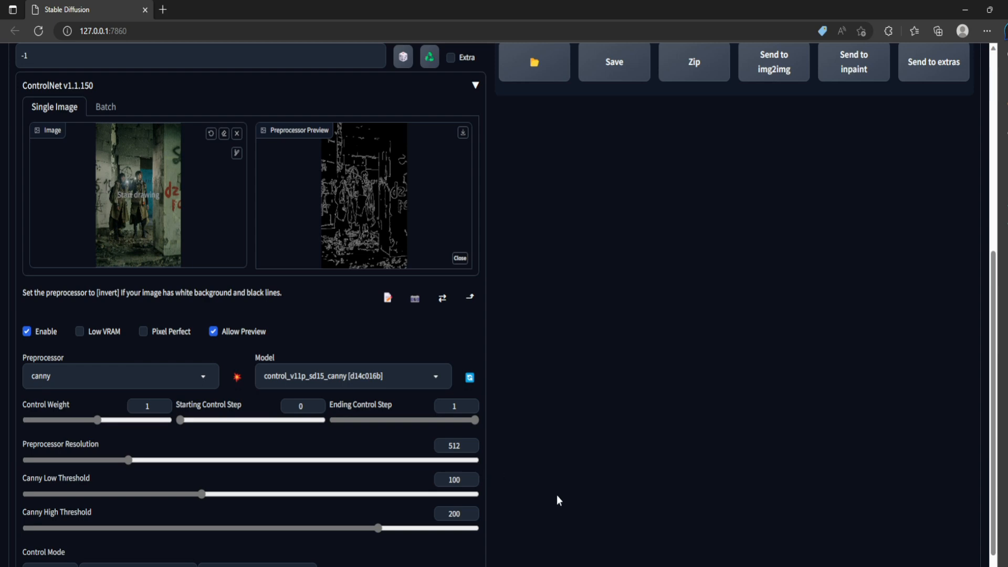
pyautogui.scroll(8, 571, 418)
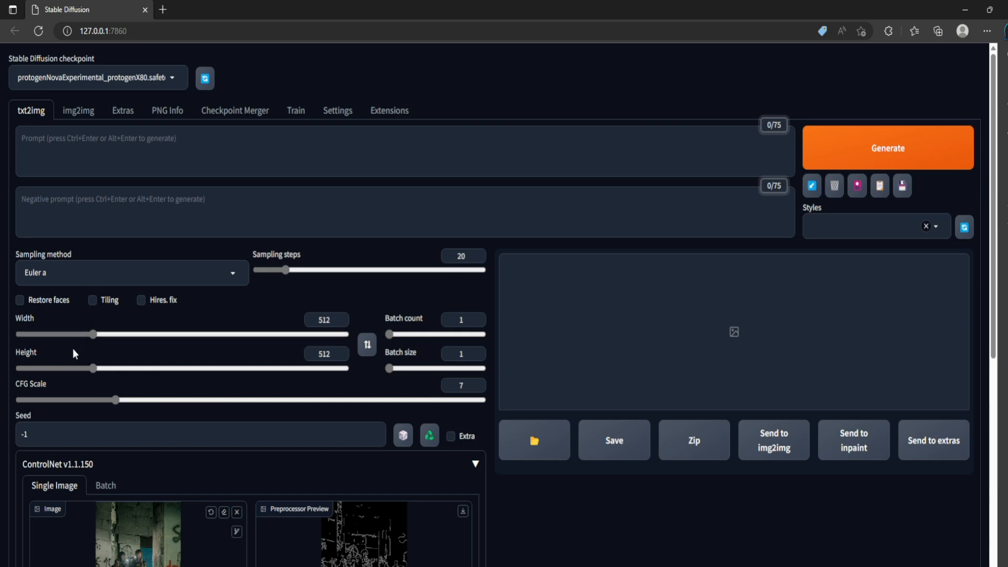
pyautogui.scroll(-8, 39, 342)
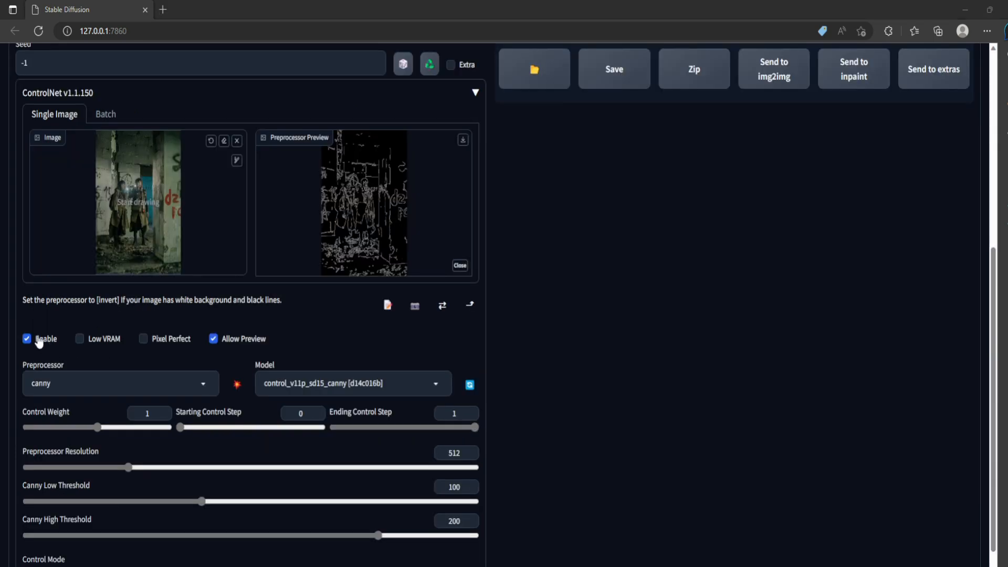
pyautogui.scroll(8, 513, 410)
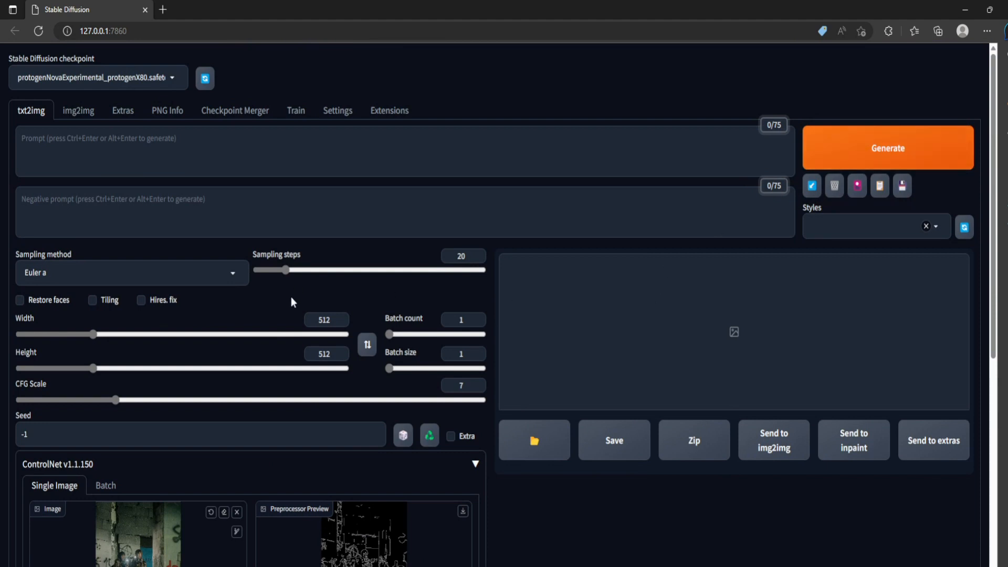
# Set the sampling steps to 25, keeping Euler a as the sampling method.
pyautogui.click(231, 274)
pyautogui.moveTo(285, 270)
pyautogui.mouseDown()
pyautogui.moveTo(250, 270)
pyautogui.moveTo(488, 270)
pyautogui.moveTo(294, 274)
pyautogui.mouseUp()
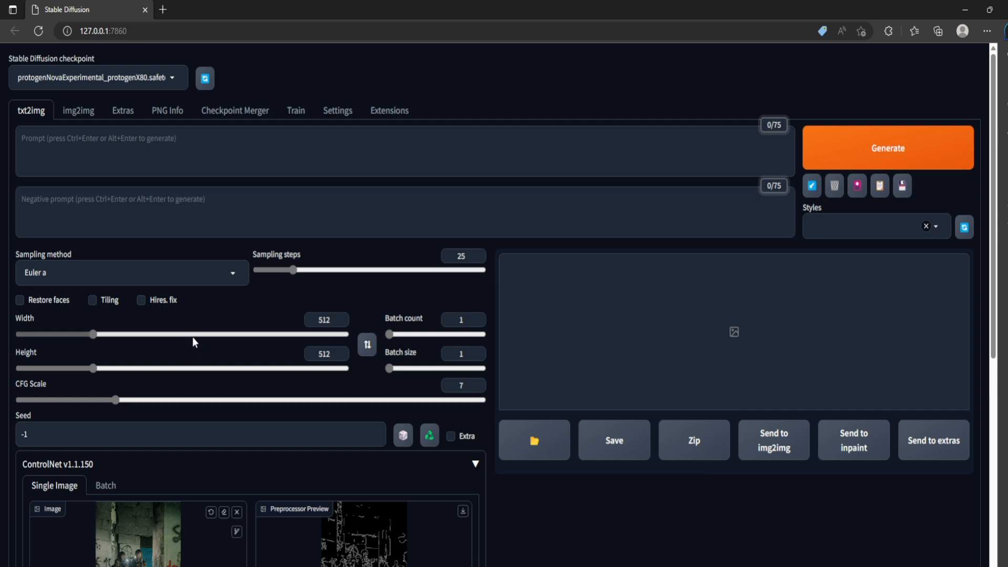
pyautogui.scroll(-2, 533, 525)
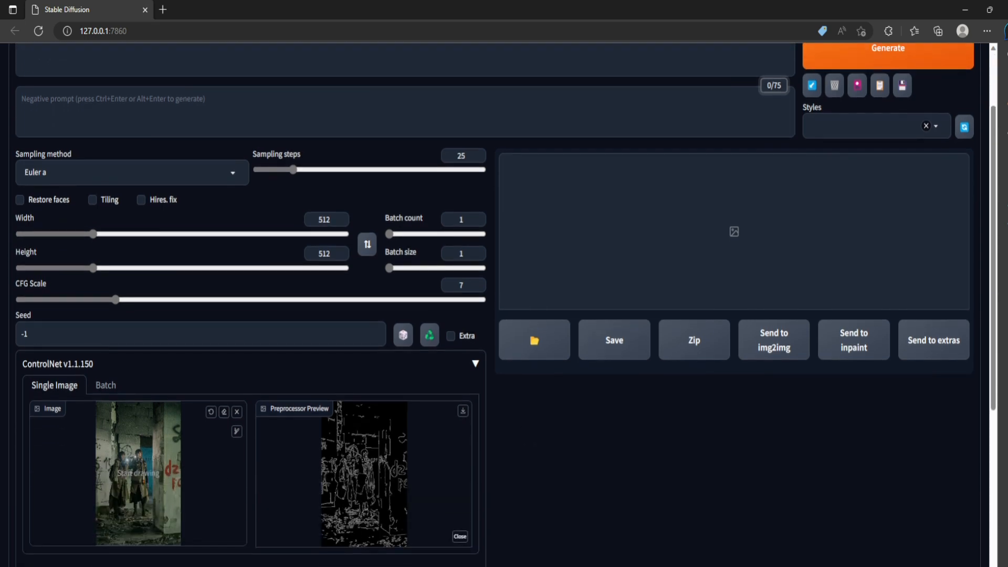
pyautogui.scroll(2, 518, 549)
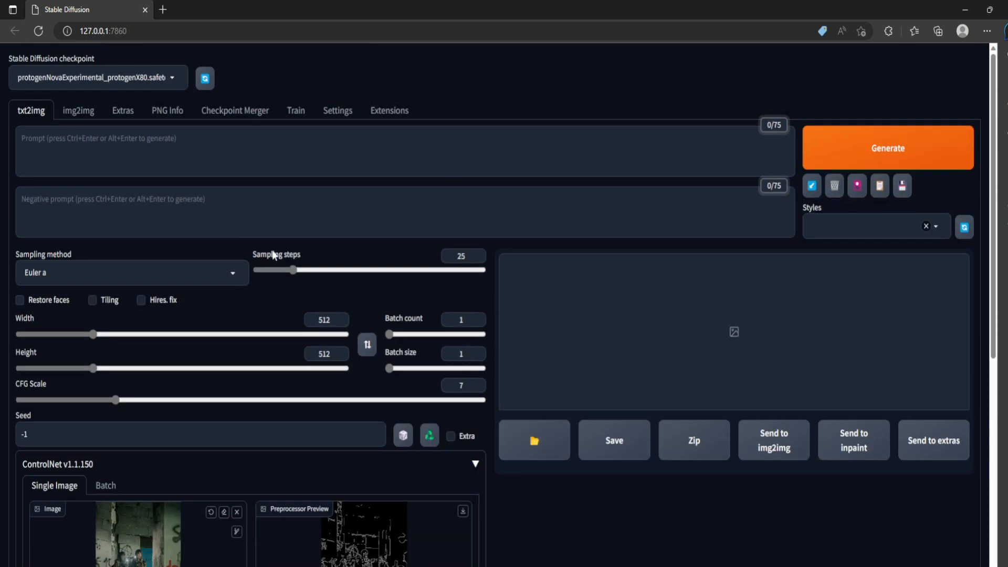
# Enter the prompt "two people standing futuristic neon tokyo city".
pyautogui.click(105, 142)
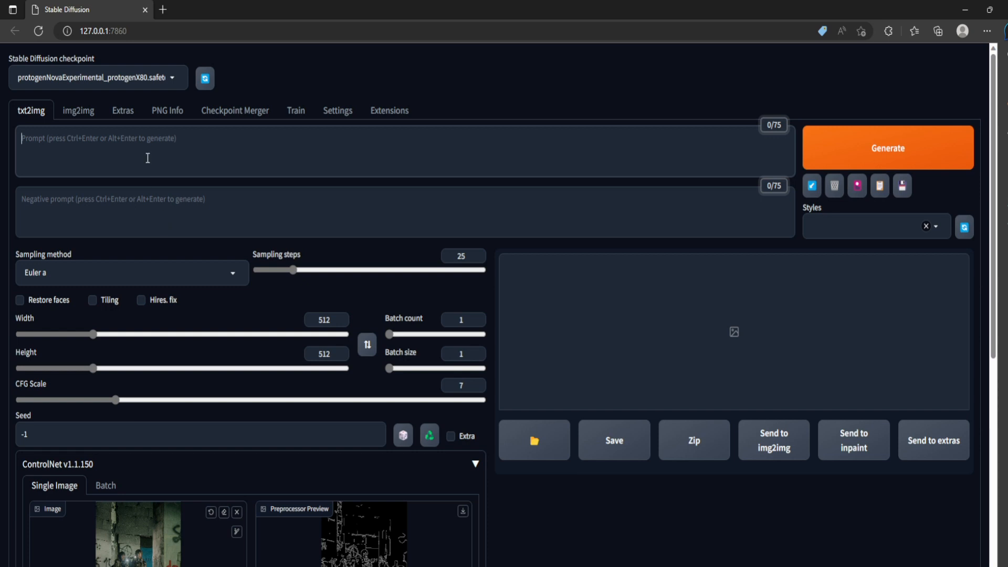
pyautogui.write('two')
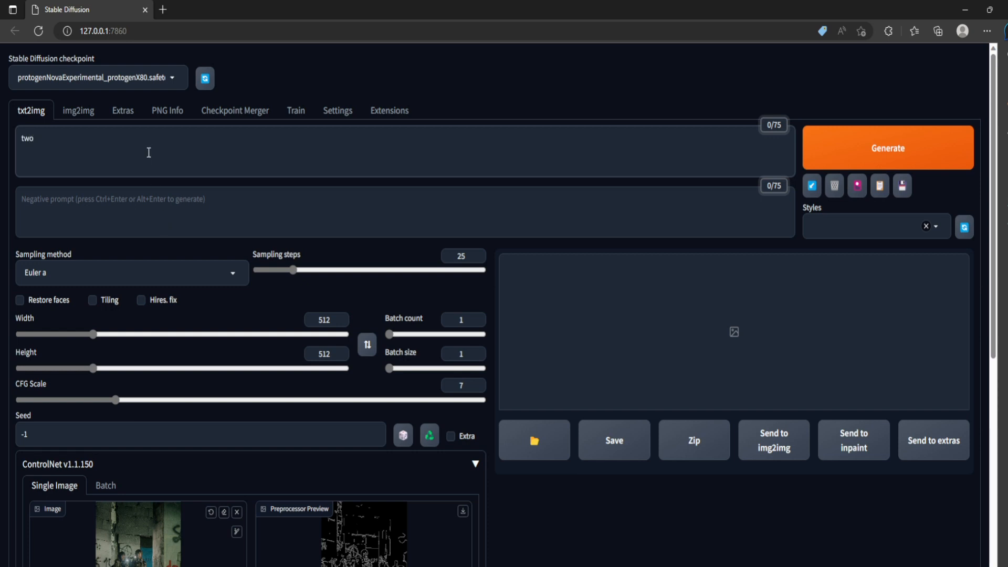
pyautogui.write(' people standing futuristic neon t')
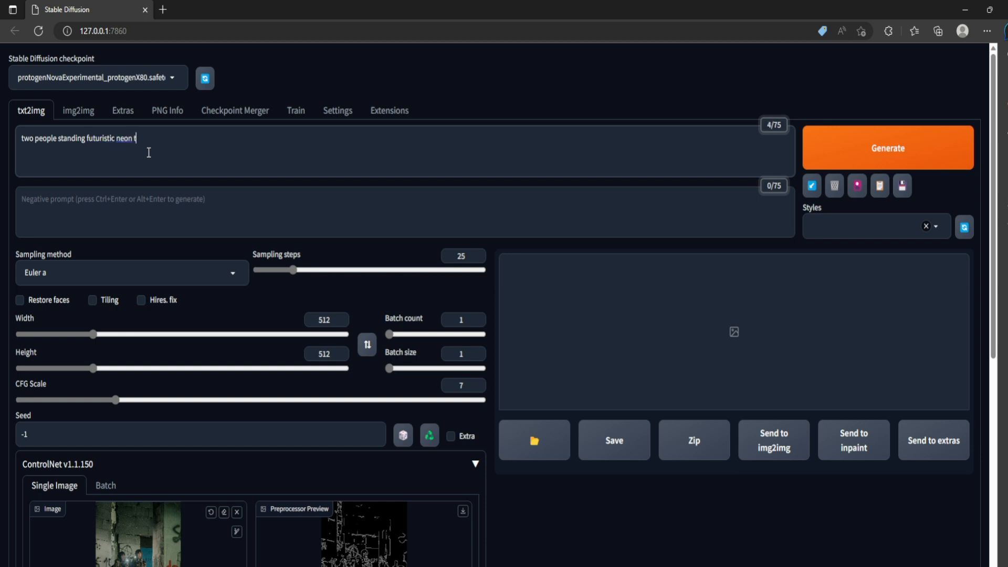
pyautogui.write('okyo city')
# Raise the attention weight of the whole prompt to 1.2.
pyautogui.moveTo(165, 138); pyautogui.dragTo(13, 143)
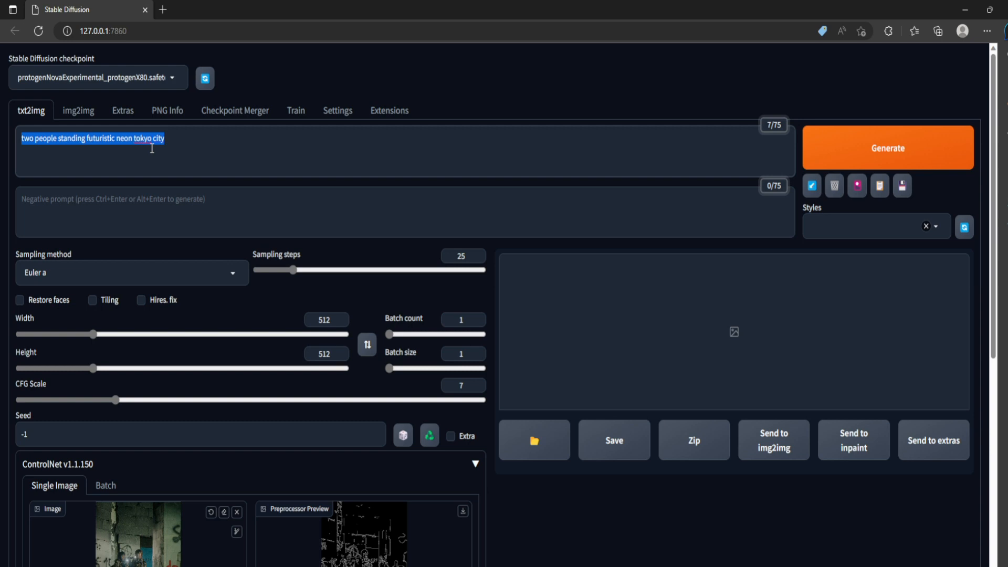
pyautogui.hotkey('ctrl', 'Up')
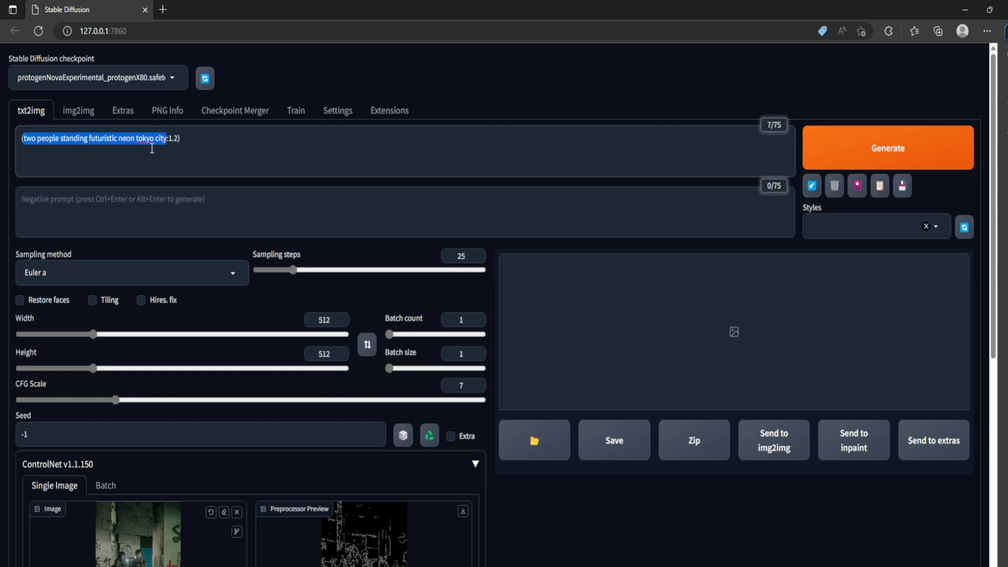
pyautogui.click(199, 140)
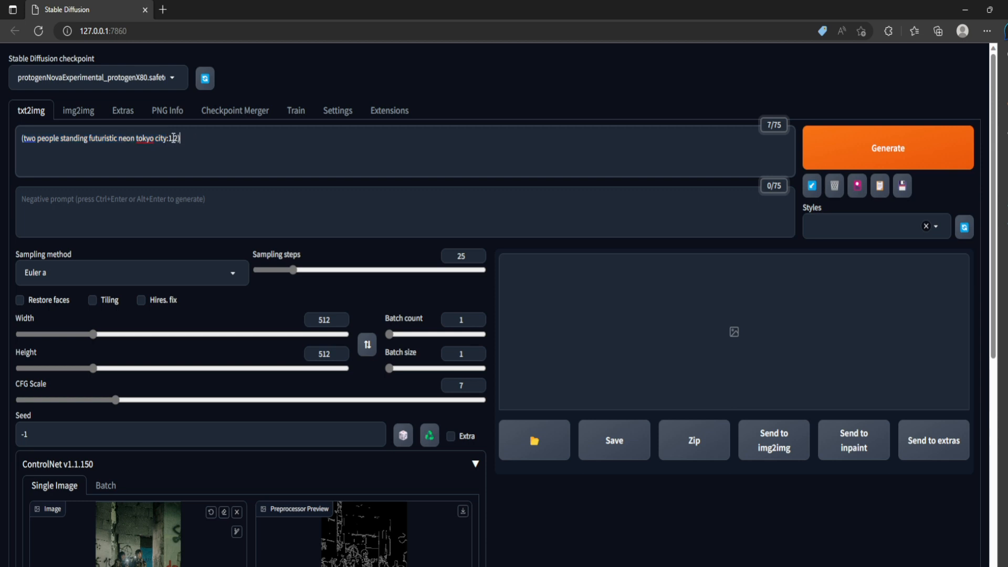
pyautogui.moveTo(186, 138); pyautogui.dragTo(24, 138)
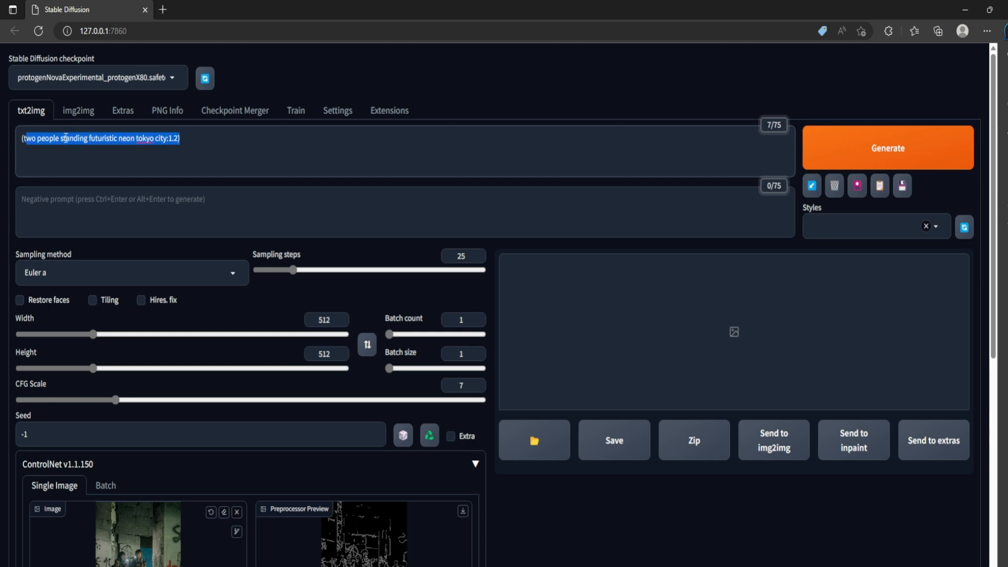
pyautogui.click(191, 139)
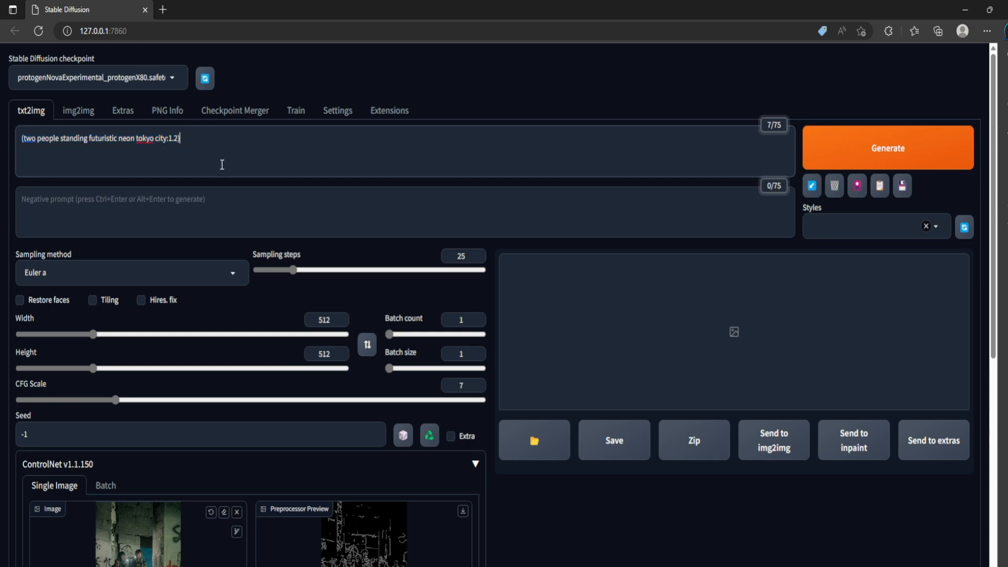
pyautogui.write('ksdlkdnasndk')
pyautogui.press('BackSpace')
pyautogui.press('BackSpace')
pyautogui.press('BackSpace')
pyautogui.press('BackSpace')
pyautogui.press('BackSpace')
pyautogui.press('BackSpace')
pyautogui.press('BackSpace')
pyautogui.press('BackSpace')
pyautogui.press('BackSpace')
pyautogui.press('BackSpace')
pyautogui.press('BackSpace')
pyautogui.press('BackSpace')
pyautogui.press('BackSpace')
# Try selecting the saved Illustrative style for the generation, and remove it from the selected styles.
pyautogui.click(936, 226)
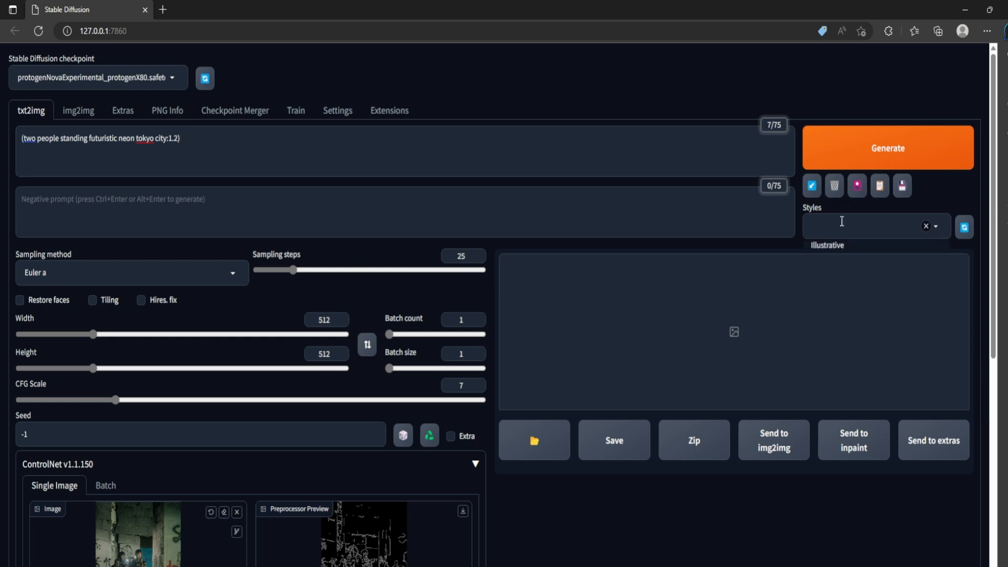
pyautogui.click(829, 253)
pyautogui.click(939, 204)
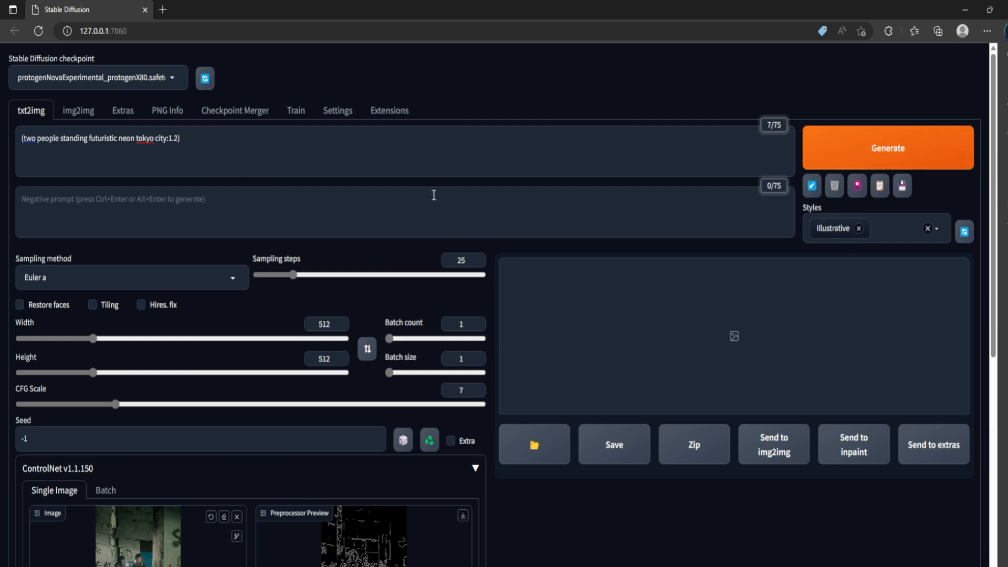
pyautogui.click(859, 229)
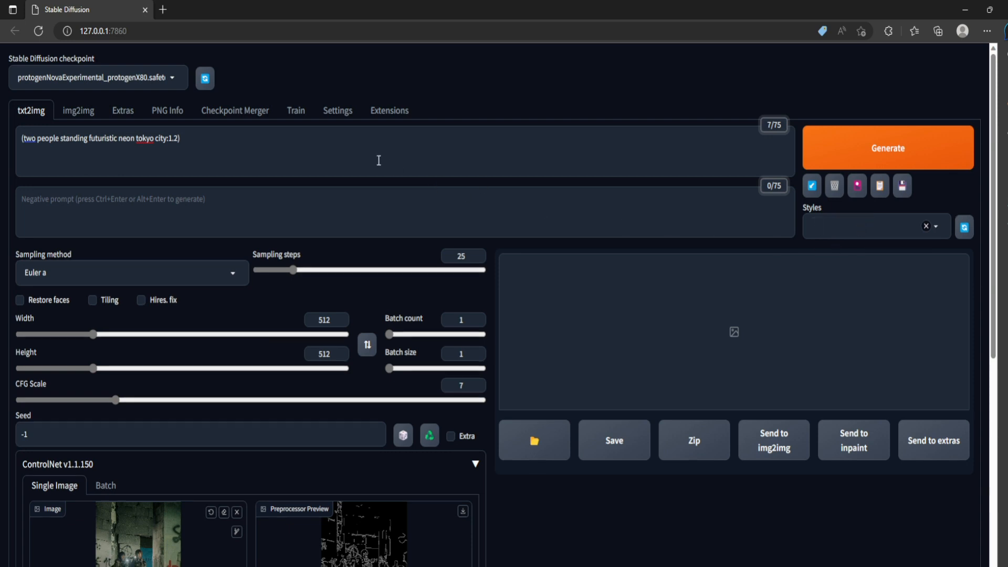
# Replace the prompt with "digital art, concept art, neon tokyo, glowing lights, high clarity, cinematography still, depth of field, painterly".
pyautogui.moveTo(208, 134); pyautogui.dragTo(71, 132)
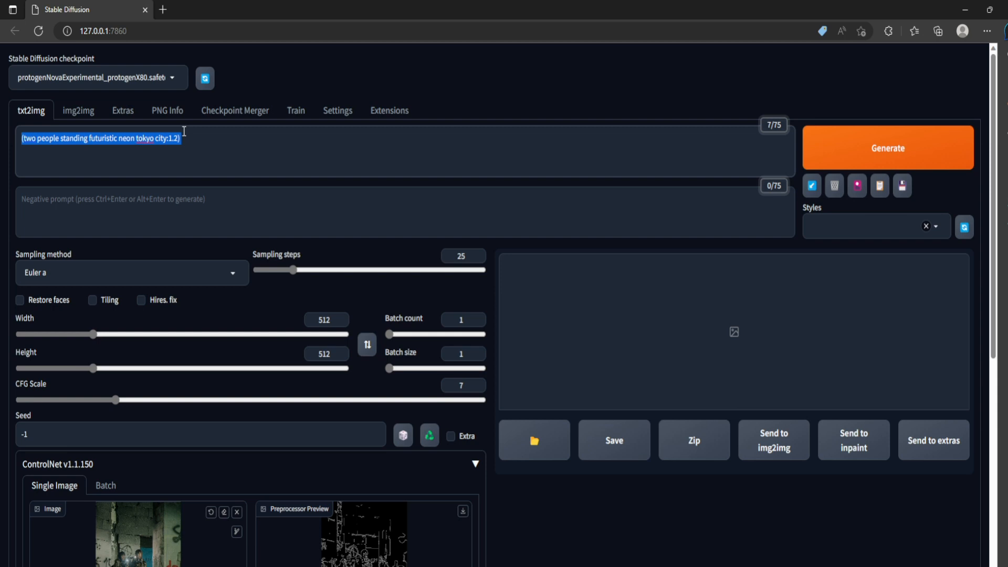
pyautogui.press('BackSpace')
pyautogui.write('cin')
pyautogui.press('BackSpace')
pyautogui.press('BackSpace')
pyautogui.press('BackSpace')
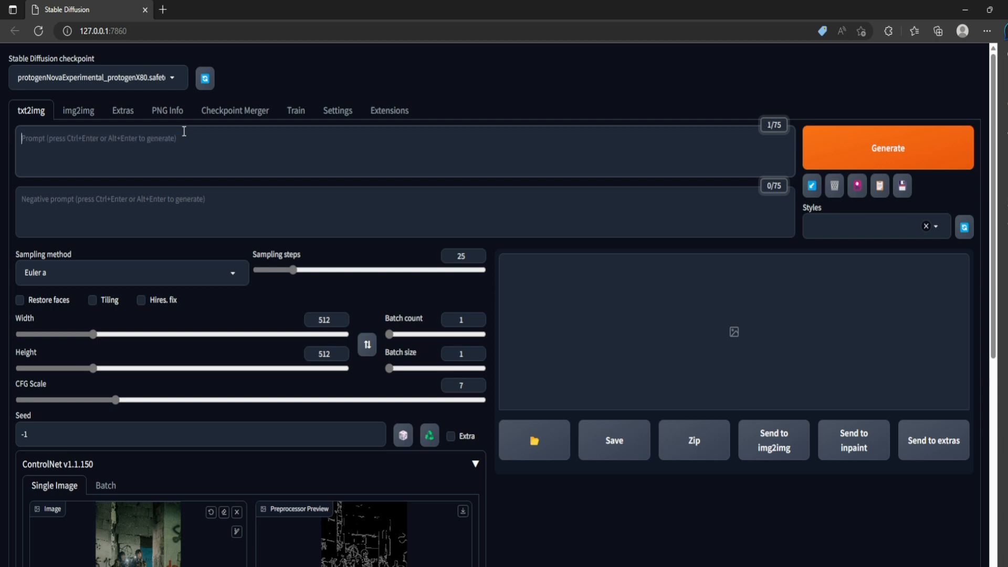
pyautogui.write('cin')
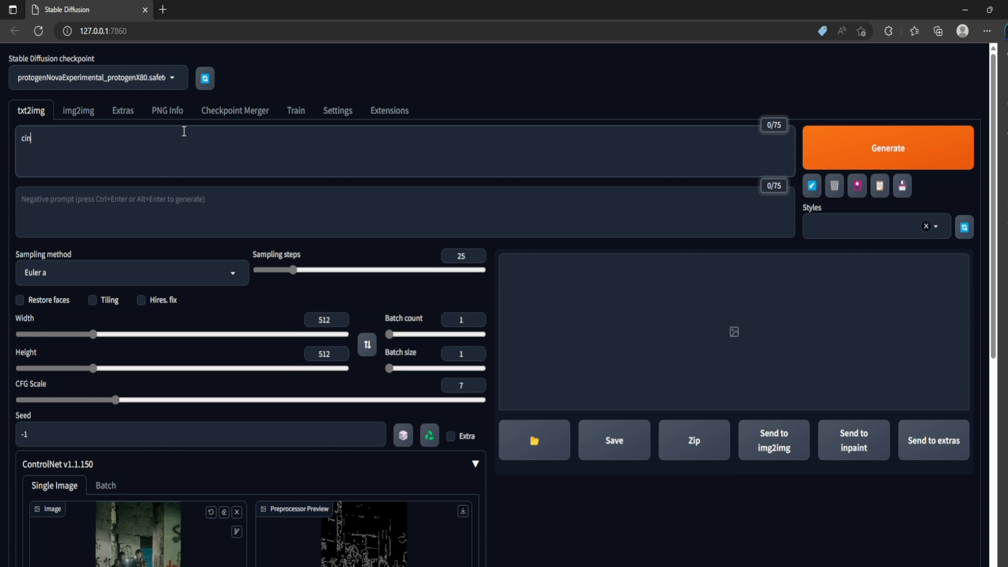
pyautogui.press('BackSpace')
pyautogui.press('BackSpace')
pyautogui.press('BackSpace')
pyautogui.write('digital art, concept art, neon tokyo')
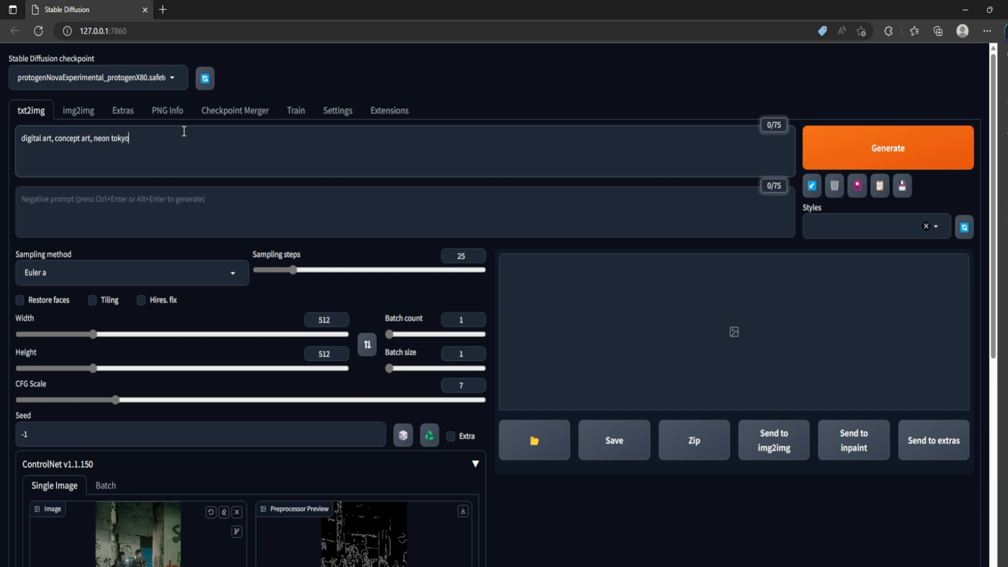
pyautogui.write(', glowing lights, high clarity, cinem')
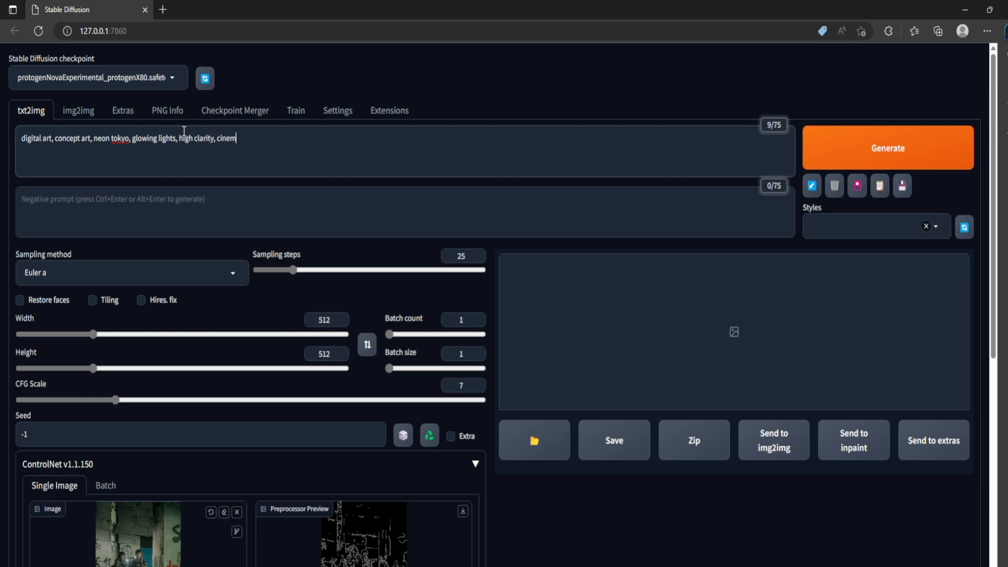
pyautogui.write('atography still, depth of fie')
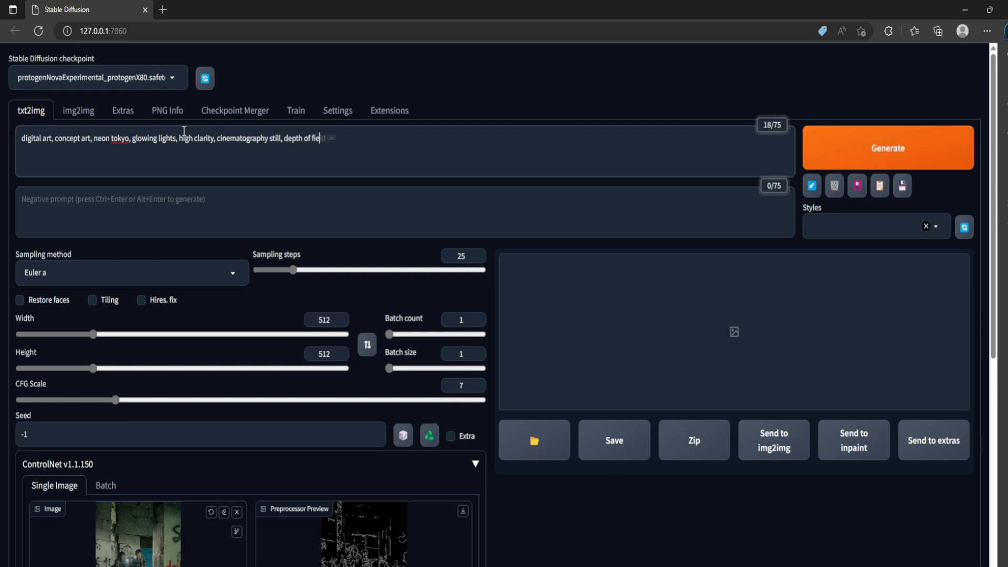
pyautogui.write('ld, painterly,')
# Save the current digital art prompt as a reusable style named "Neon Tok".
pyautogui.moveTo(362, 140); pyautogui.dragTo(20, 136)
pyautogui.click(404, 158)
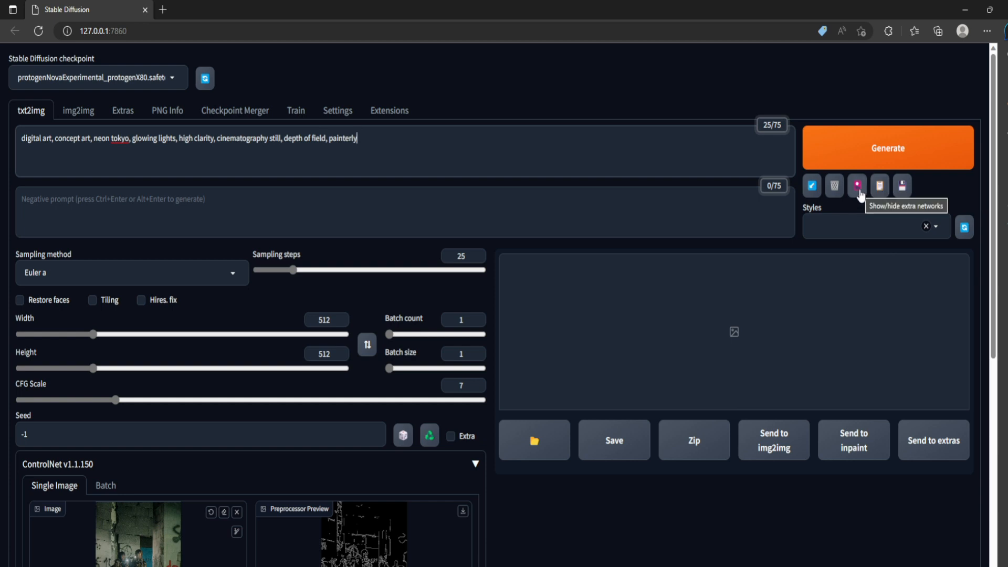
pyautogui.click(902, 185)
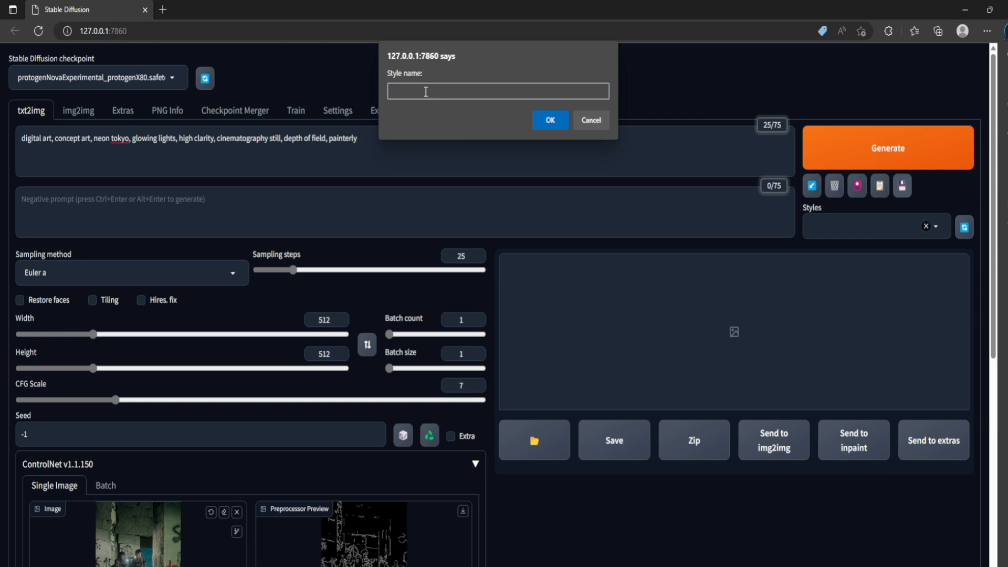
pyautogui.write('Neon Tok')
pyautogui.click(554, 125)
# Replace the prompt with "two women standing in futuristic neon tokyo city".
pyautogui.moveTo(356, 137); pyautogui.dragTo(52, 138)
pyautogui.press('BackSpace')
pyautogui.press('BackSpace')
pyautogui.press('BackSpace')
pyautogui.press('BackSpace')
pyautogui.press('BackSpace')
pyautogui.press('BackSpace')
pyautogui.press('BackSpace')
pyautogui.press('BackSpace')
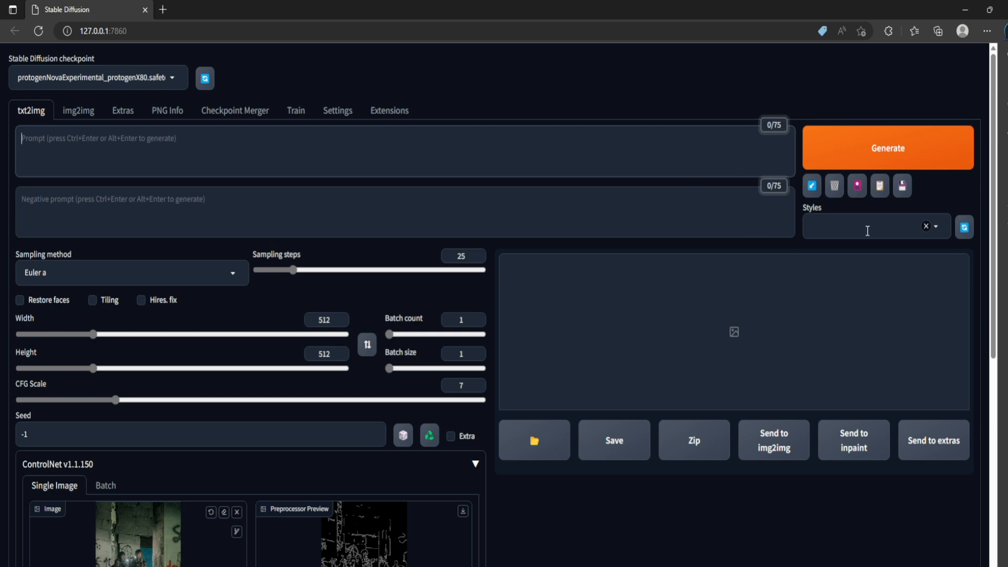
pyautogui.write('two women standing iinn futur')
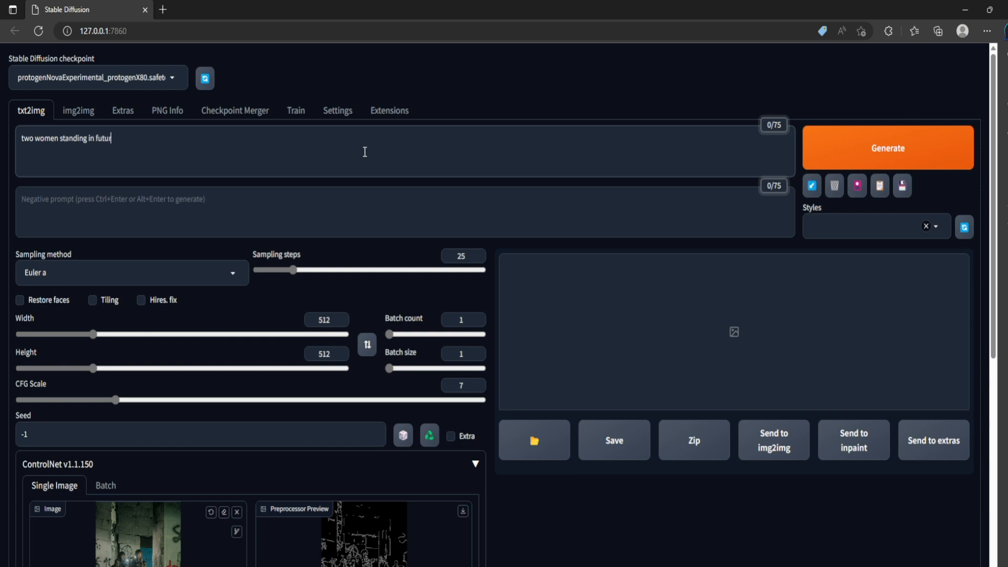
pyautogui.write('istic neon tokyo city')
# Raise the attention weight of the whole two-women prompt to 1.2.
pyautogui.hotkey('ctrl', 'a')
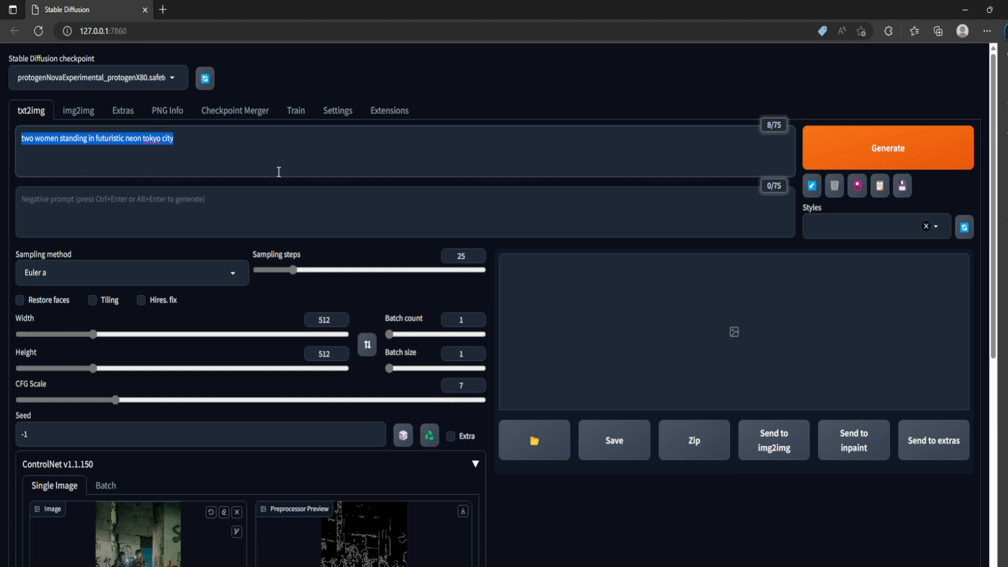
pyautogui.hotkey('ctrl', 'Up')
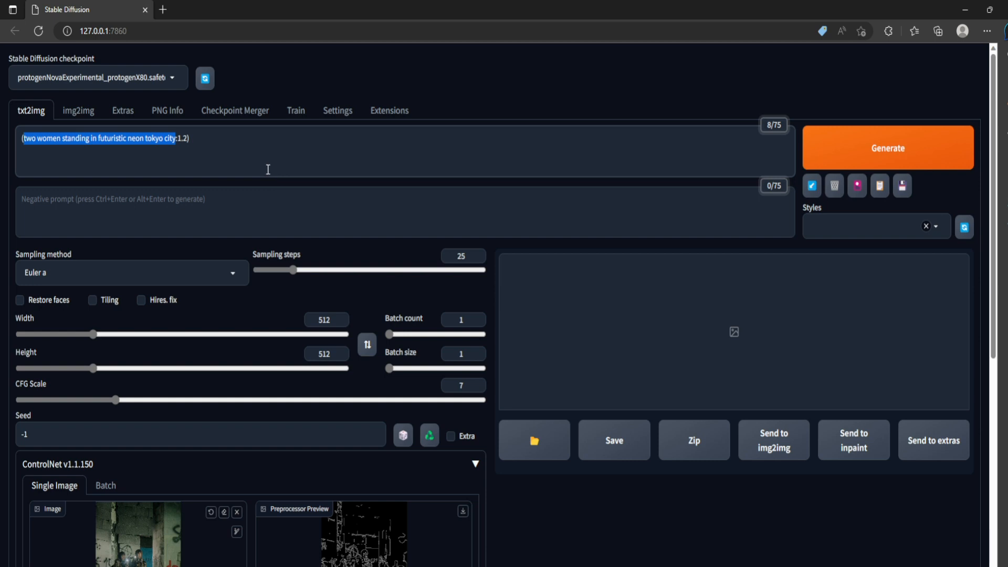
pyautogui.click(244, 147)
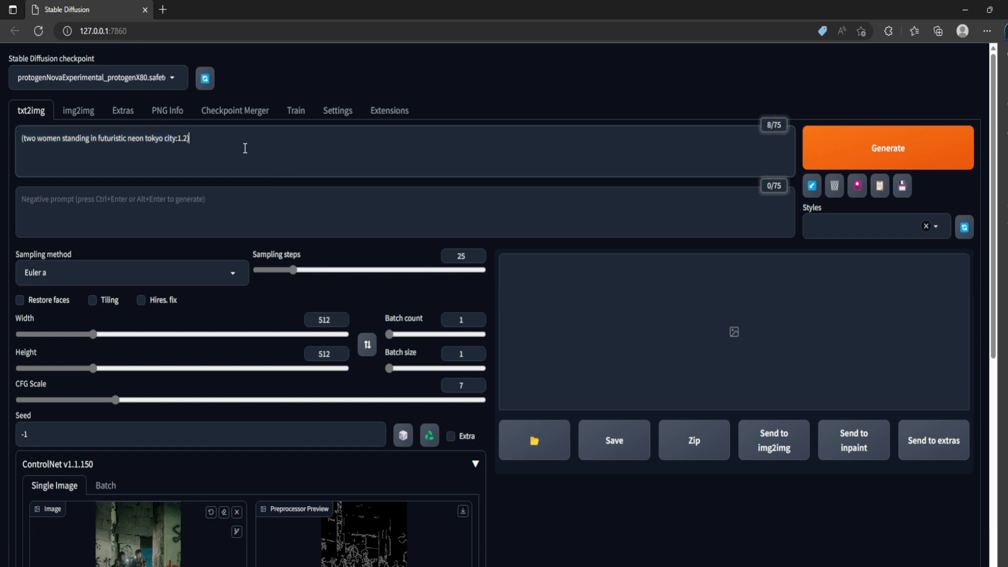
# Select the saved Neon Tokyo style and insert its text into the current prompt.
pyautogui.click(937, 227)
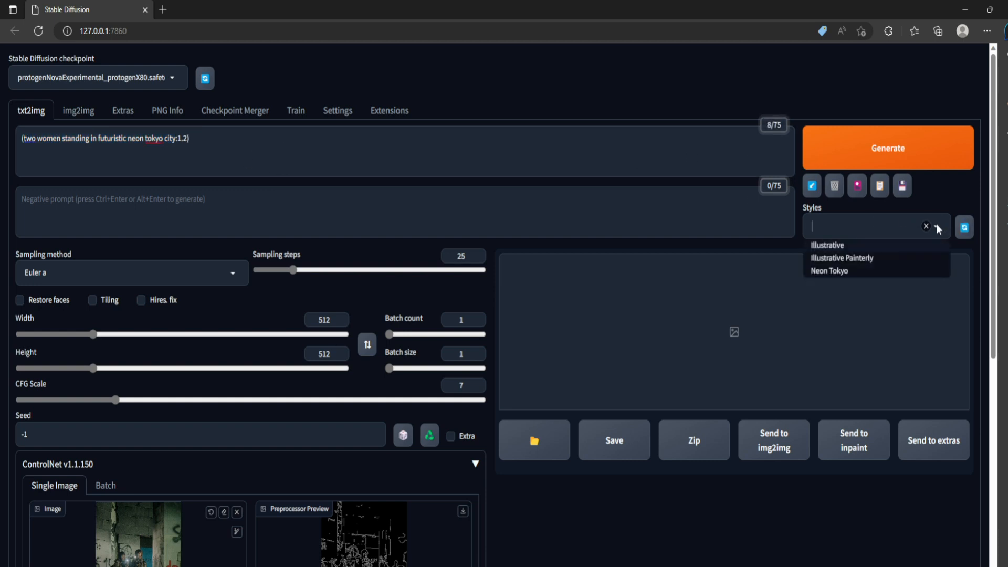
pyautogui.click(840, 272)
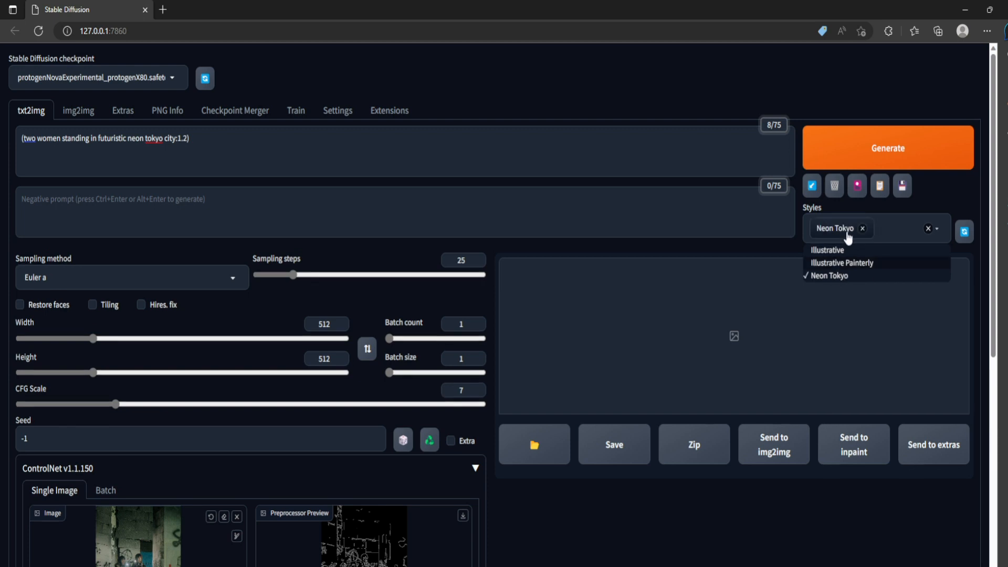
pyautogui.click(933, 197)
pyautogui.click(879, 188)
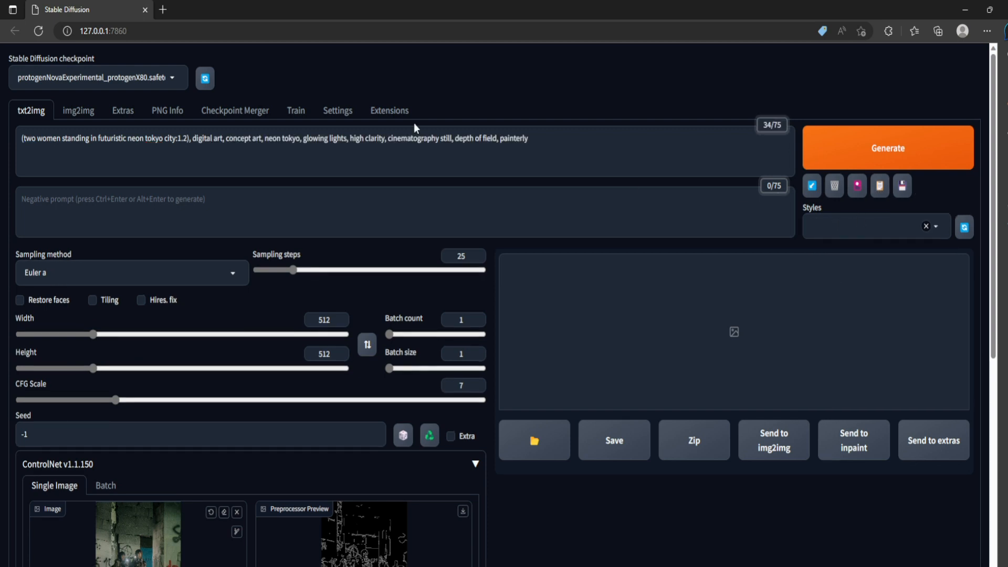
# Generate an image from the combined prompt with the canny control and enlarge the generated result.
pyautogui.click(875, 151)
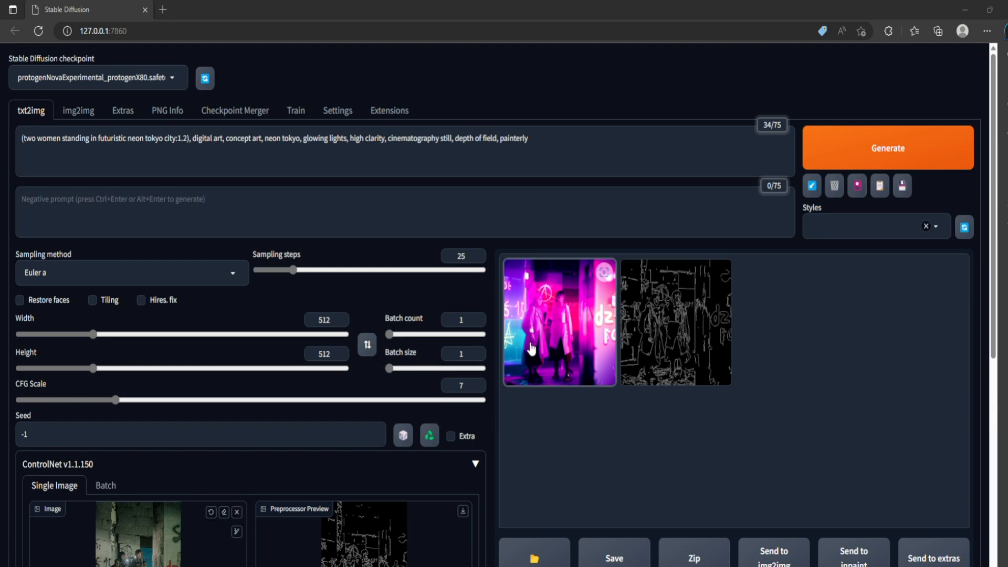
pyautogui.click(532, 348)
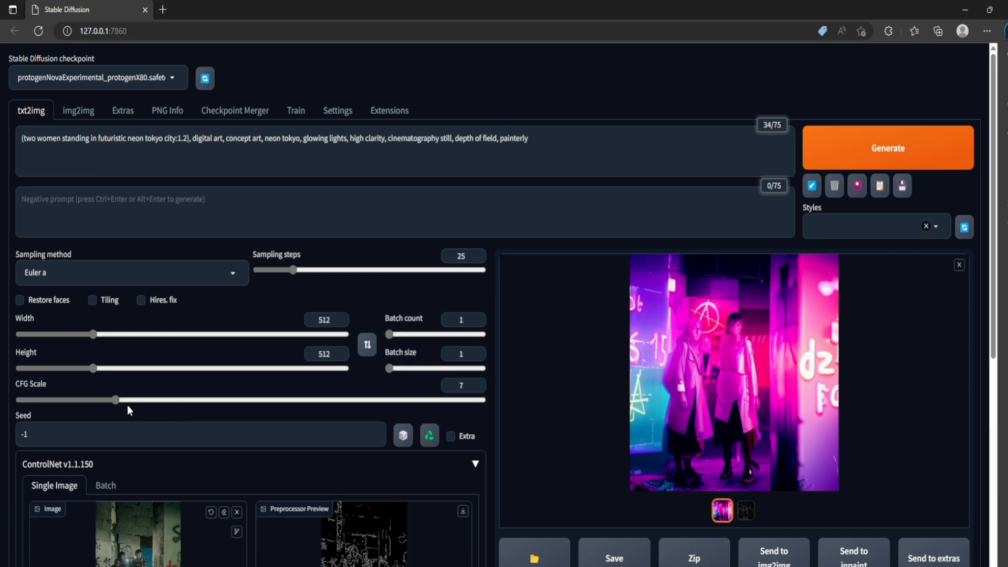
pyautogui.moveTo(115, 401)
pyautogui.mouseDown()
pyautogui.moveTo(22, 400)
pyautogui.moveTo(502, 388)
pyautogui.moveTo(118, 420)
pyautogui.mouseUp()
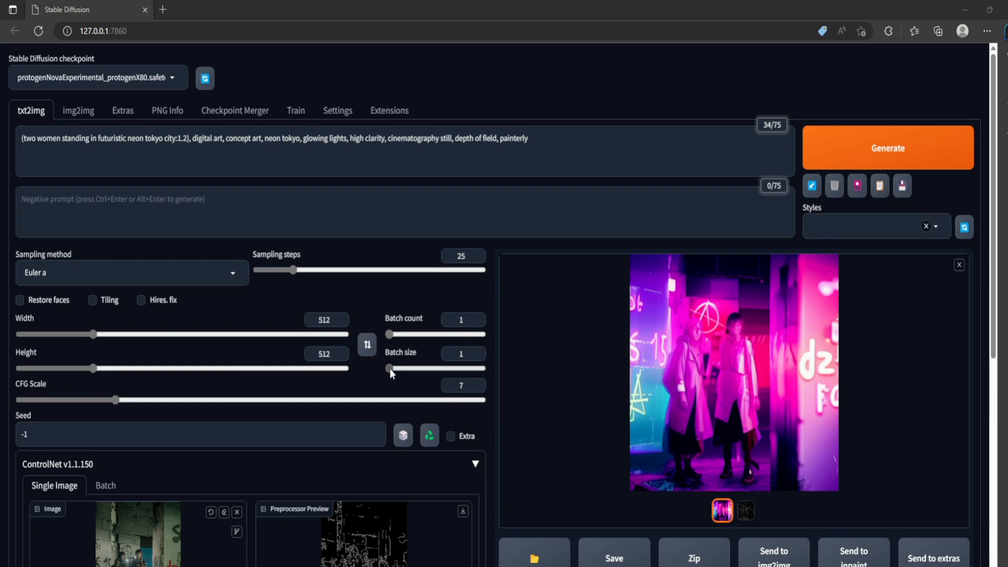
# Set the batch size to 4 and generate a new set of images.
pyautogui.moveTo(390, 372); pyautogui.dragTo(427, 368)
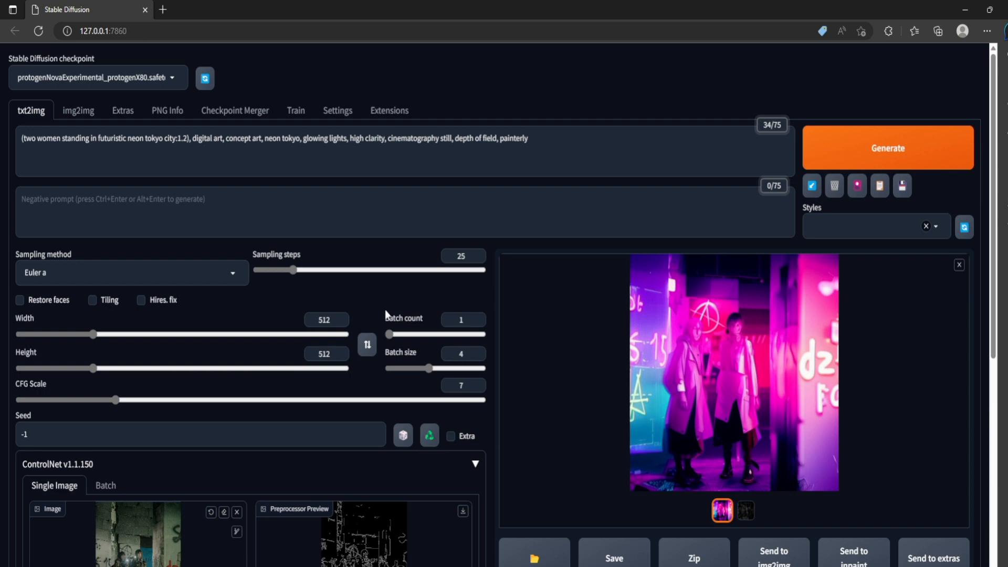
pyautogui.moveTo(389, 334); pyautogui.dragTo(390, 334)
pyautogui.moveTo(389, 335); pyautogui.dragTo(386, 321)
pyautogui.click(886, 161)
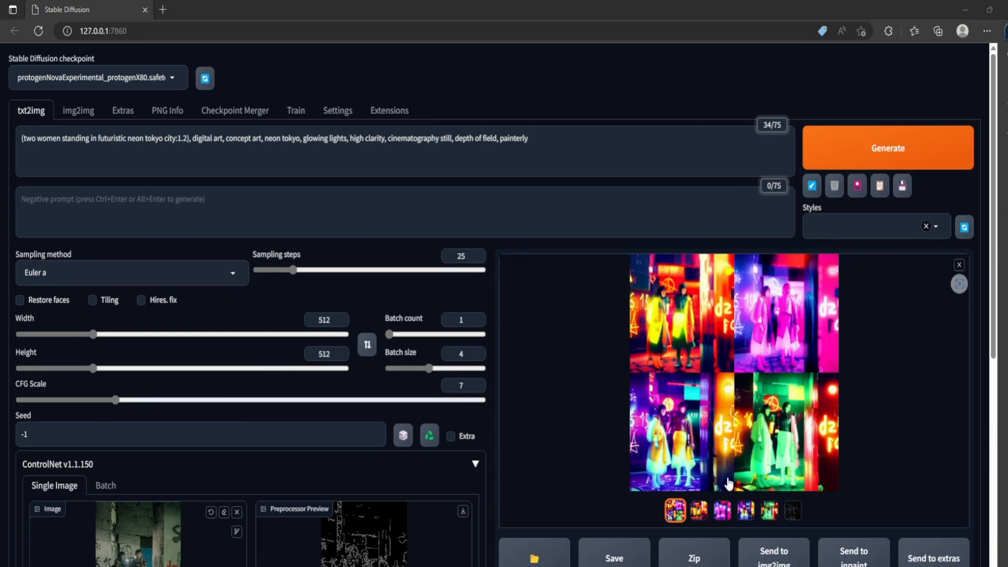
# Examine the canny edge map and compare the individual images of the generated batch.
pyautogui.click(792, 512)
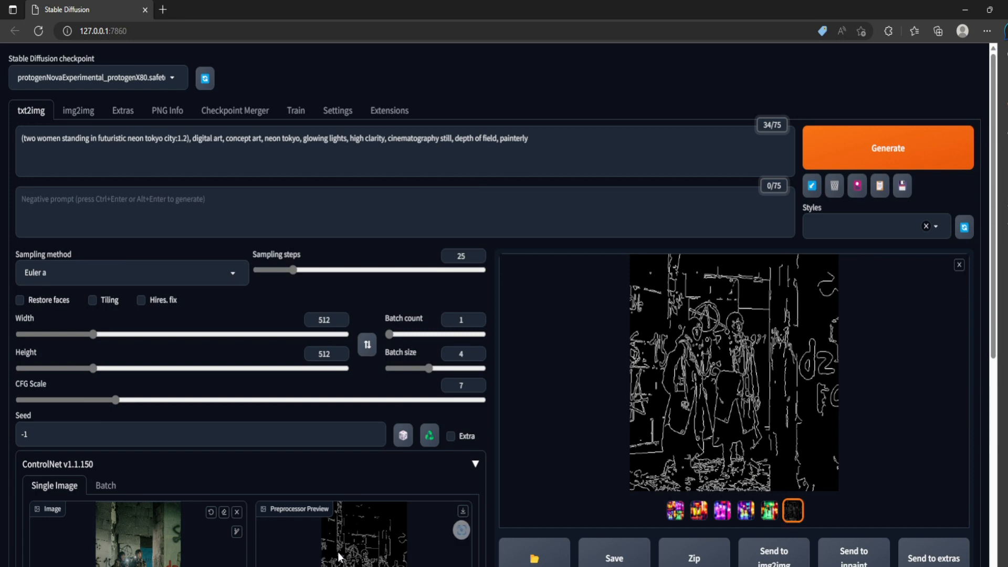
pyautogui.click(769, 510)
pyautogui.click(745, 510)
pyautogui.press('Left')
pyautogui.press('Left')
pyautogui.press('Left')
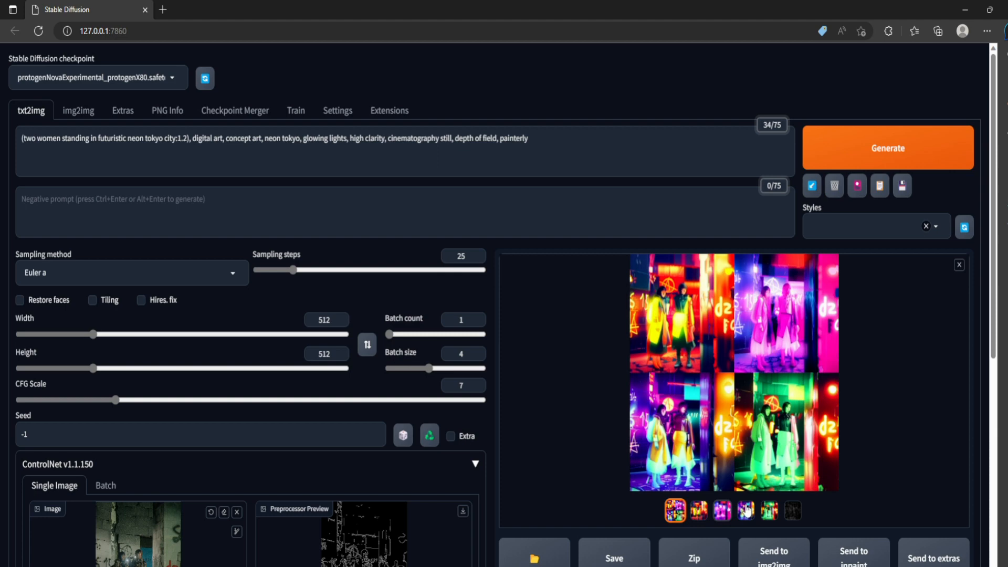
pyautogui.click(745, 511)
pyautogui.press('Right')
pyautogui.press('Left')
pyautogui.press('Left')
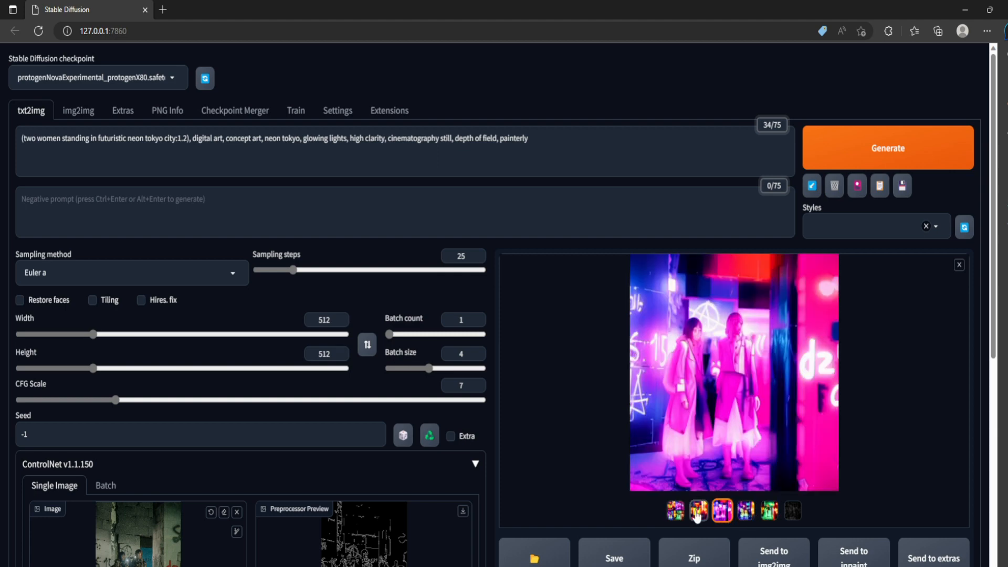
pyautogui.click(745, 513)
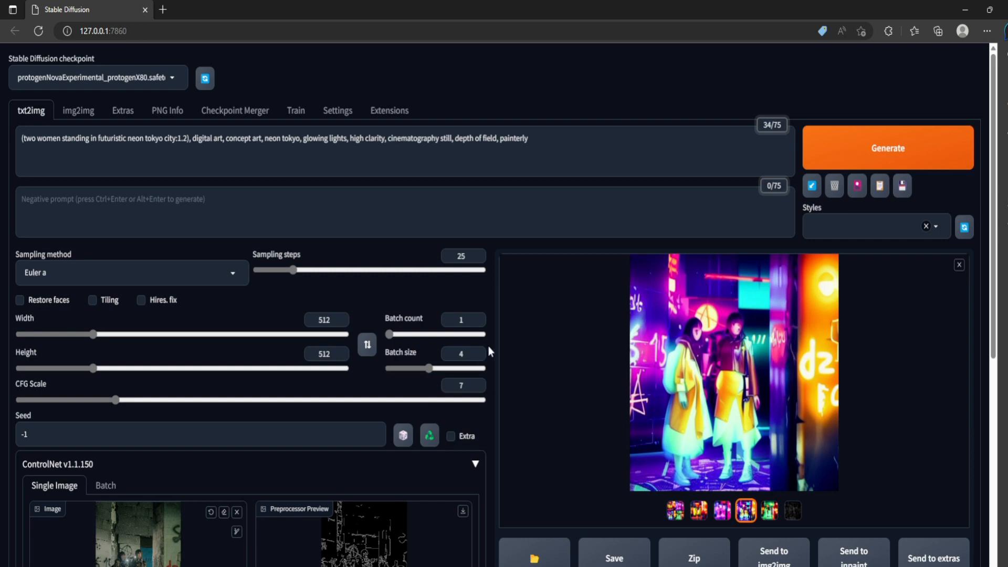
# Set the ControlNet preprocessor to openpose_full with the control_v11p_sd15_openpose model, and run the preprocessor preview.
pyautogui.scroll(-5, 494, 335)
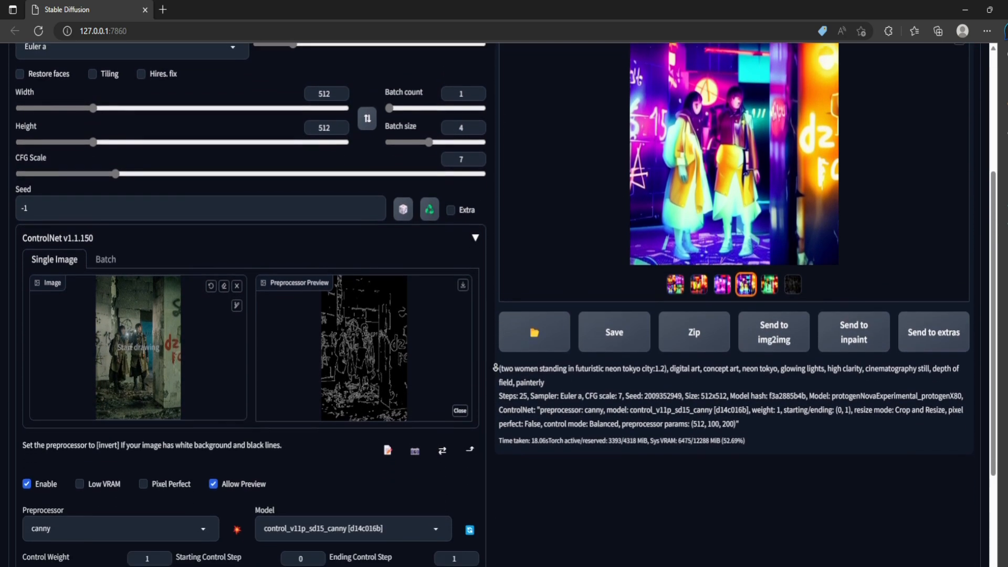
pyautogui.scroll(-1, 495, 368)
pyautogui.click(200, 483)
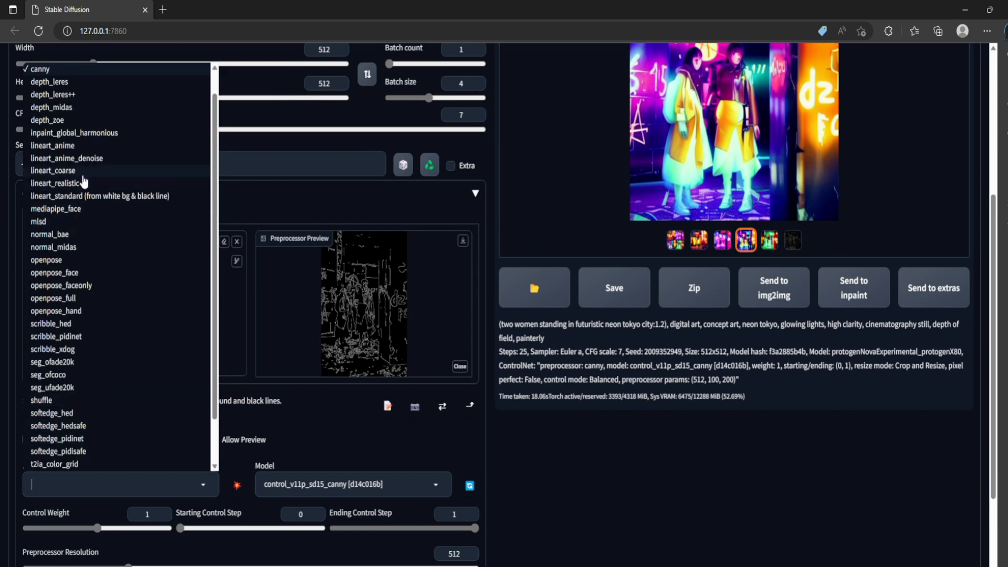
pyautogui.click(75, 298)
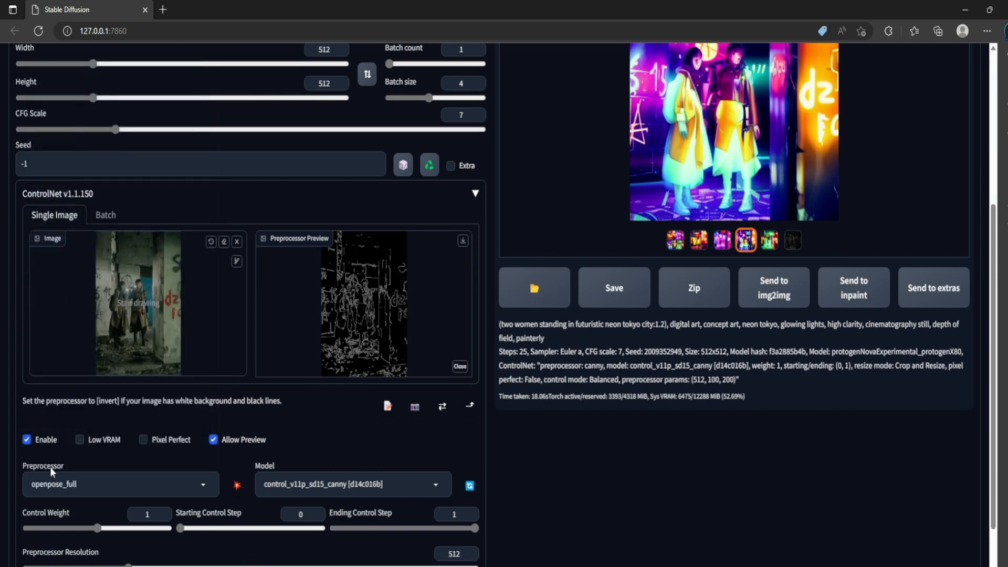
pyautogui.click(429, 487)
pyautogui.click(348, 462)
pyautogui.click(236, 485)
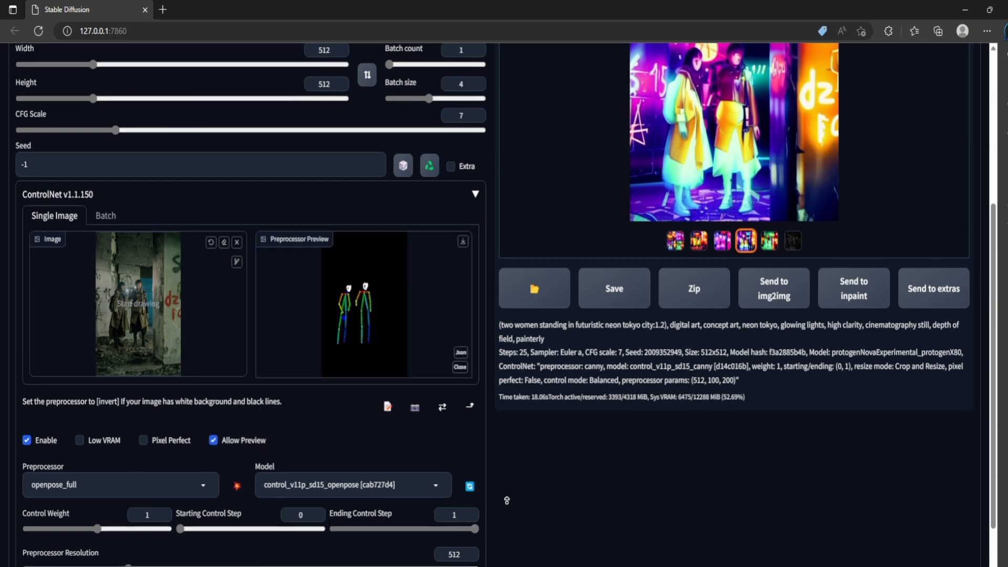
# Generate a new batch with the openpose control and enlarge the fourth individual image.
pyautogui.scroll(5, 507, 502)
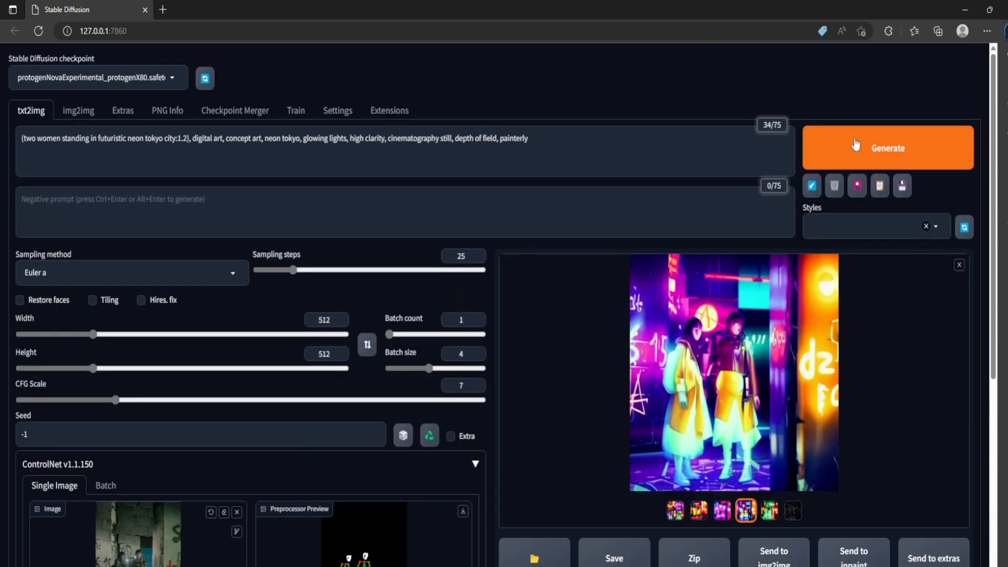
pyautogui.click(887, 148)
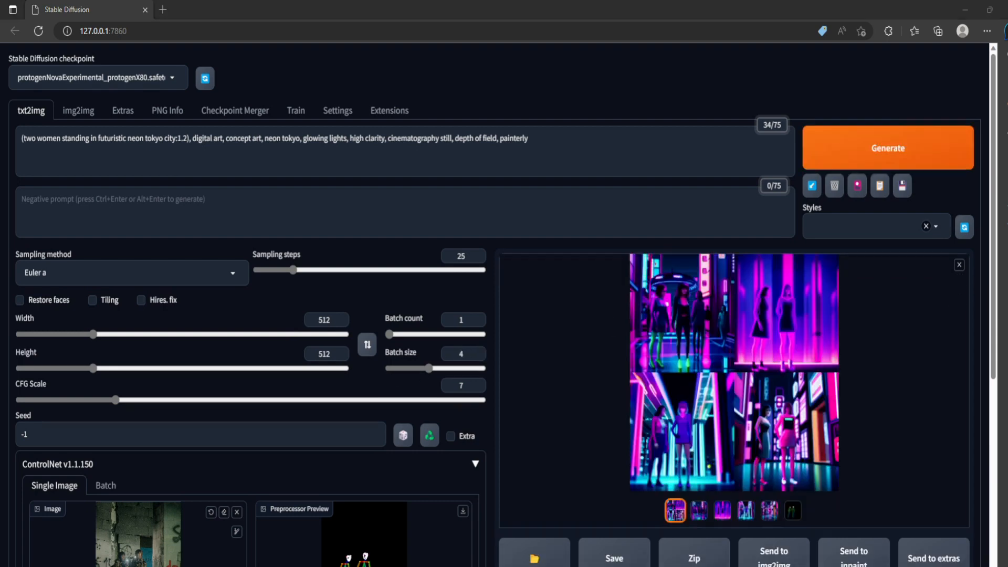
pyautogui.click(762, 513)
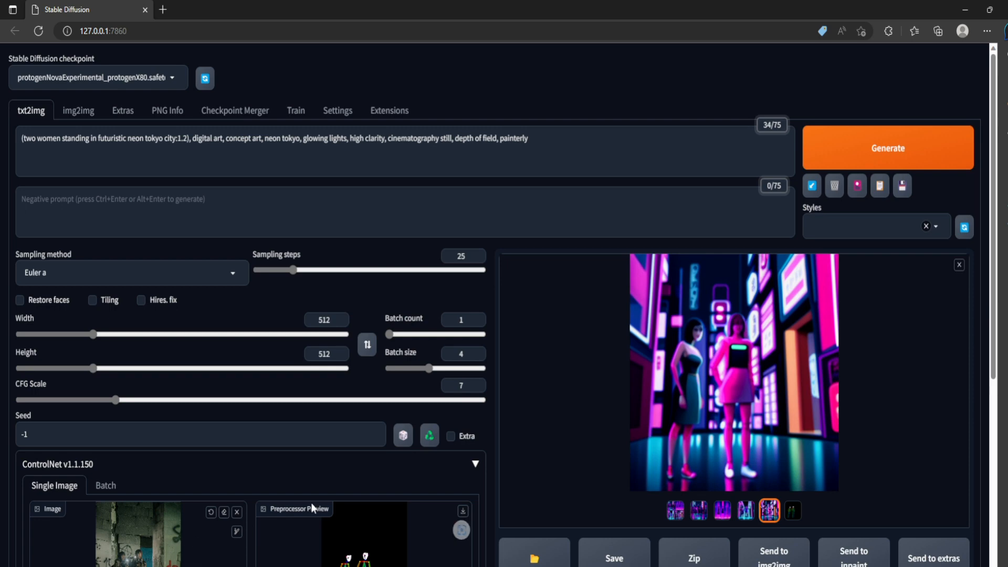
# Switch ControlNet back to the canny preprocessor with the control_v11p_sd15_canny model, and run the preprocessor preview.
pyautogui.scroll(-1, 490, 494)
pyautogui.scroll(-4, 490, 494)
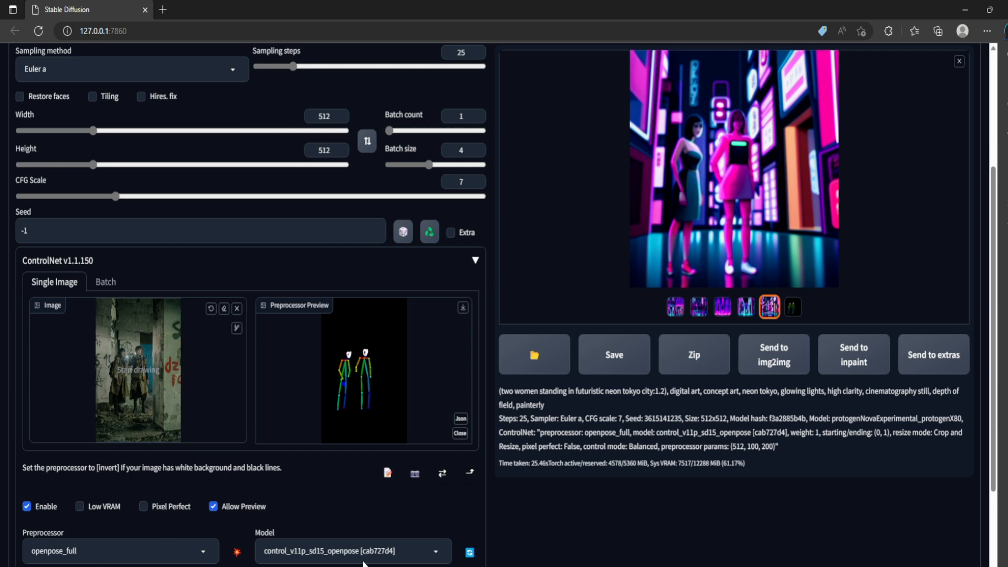
pyautogui.scroll(1, 656, 420)
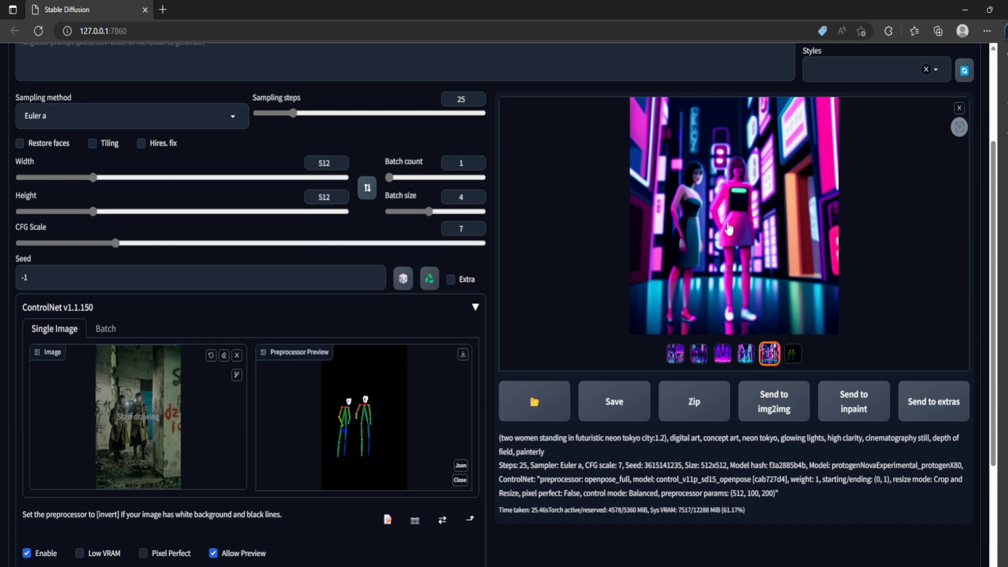
pyautogui.scroll(-1, 559, 560)
pyautogui.click(197, 546)
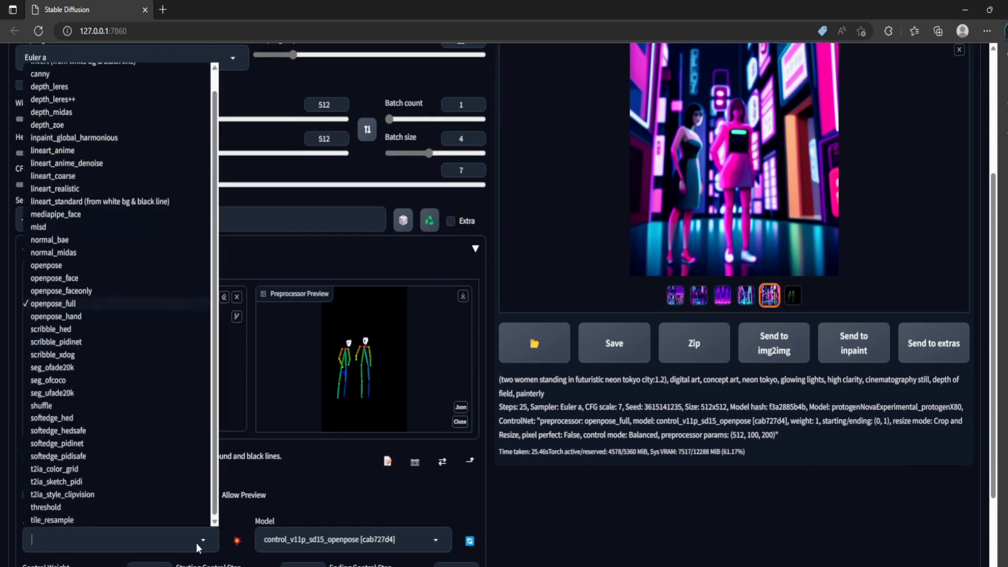
pyautogui.click(121, 74)
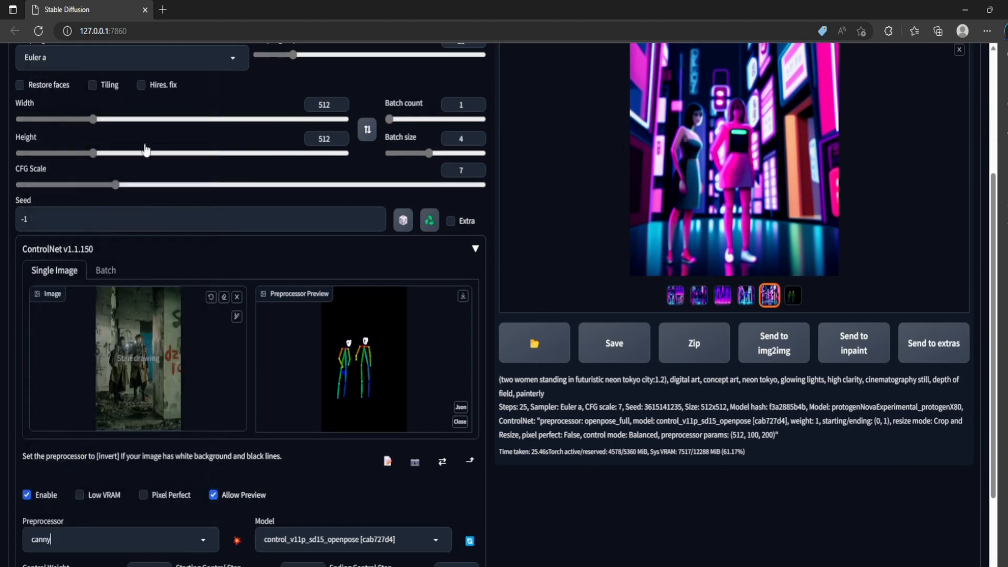
pyautogui.click(410, 540)
pyautogui.click(360, 480)
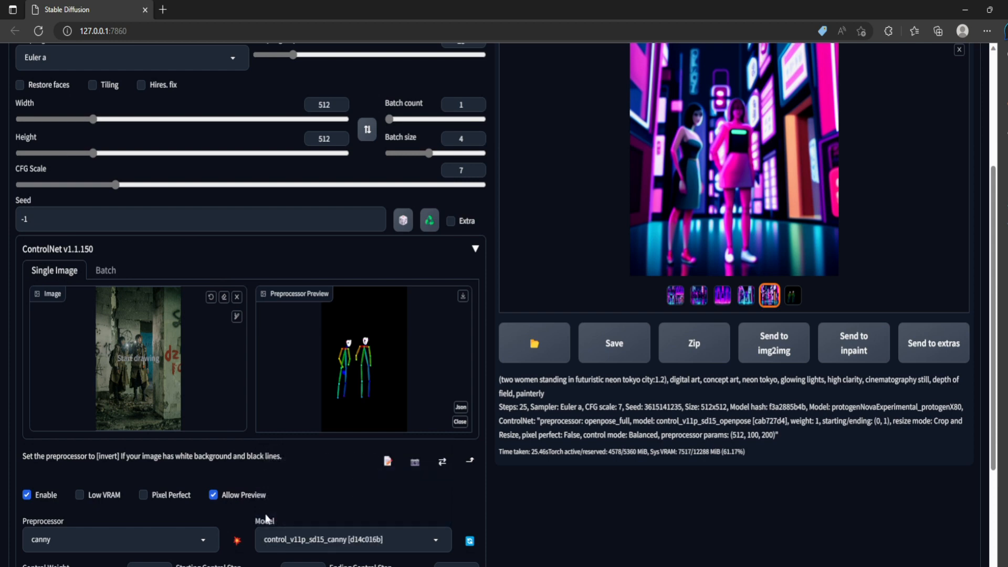
pyautogui.click(236, 540)
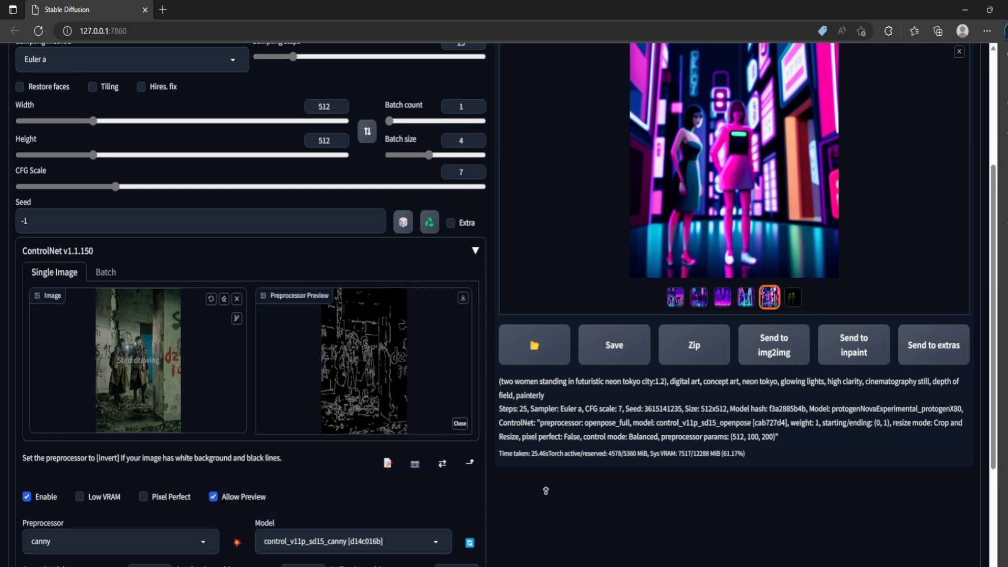
# Raise the attention weight of "two women" in the prompt to 1.1, and select the weighted phrase through "city:1.2)".
pyautogui.scroll(1, 546, 491)
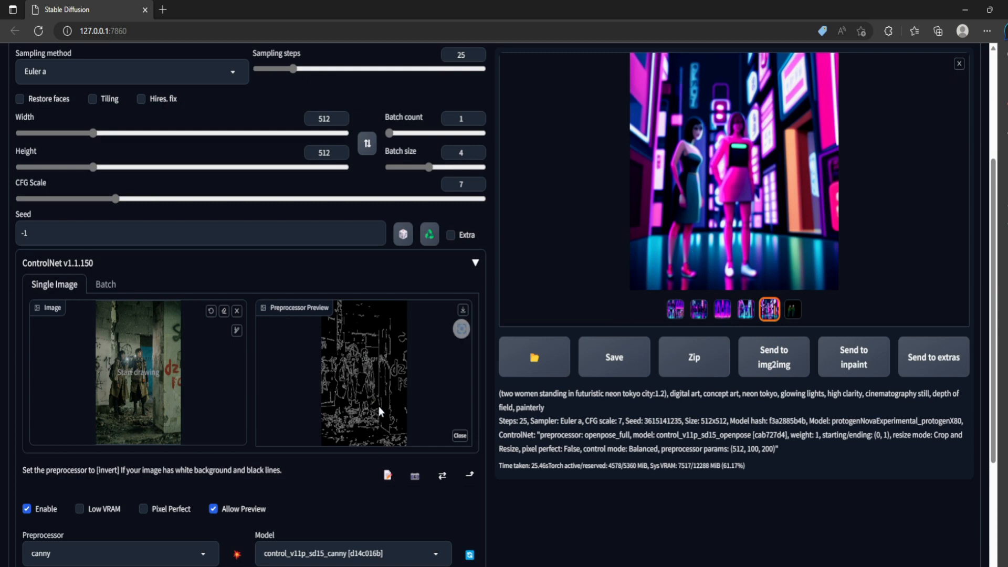
pyautogui.scroll(4, 495, 373)
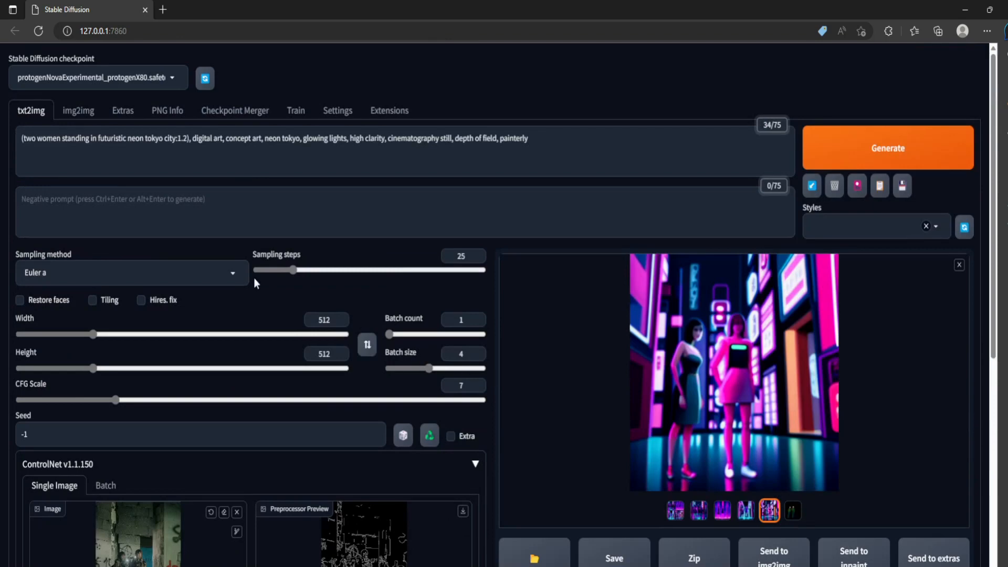
pyautogui.moveTo(62, 141); pyautogui.dragTo(24, 142)
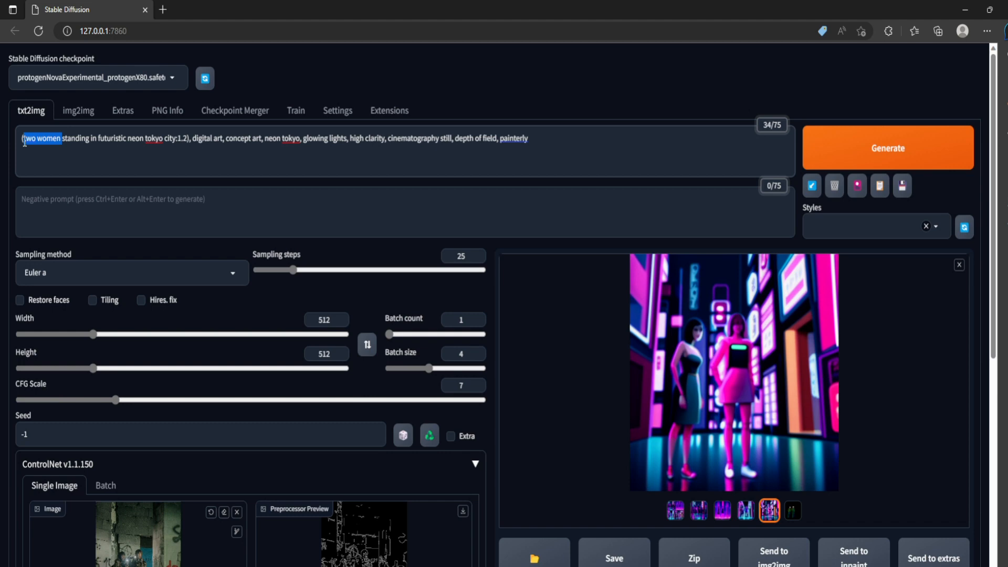
pyautogui.click(57, 153)
pyautogui.moveTo(62, 138); pyautogui.dragTo(27, 148)
pyautogui.hotkey('ctrl', 'Up')
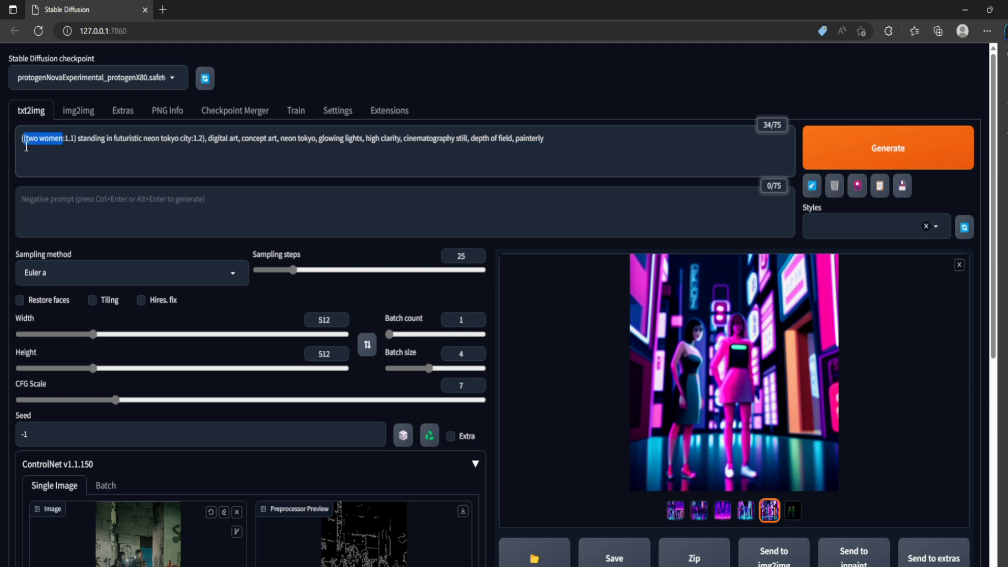
pyautogui.click(69, 141)
pyautogui.moveTo(26, 139); pyautogui.dragTo(205, 138)
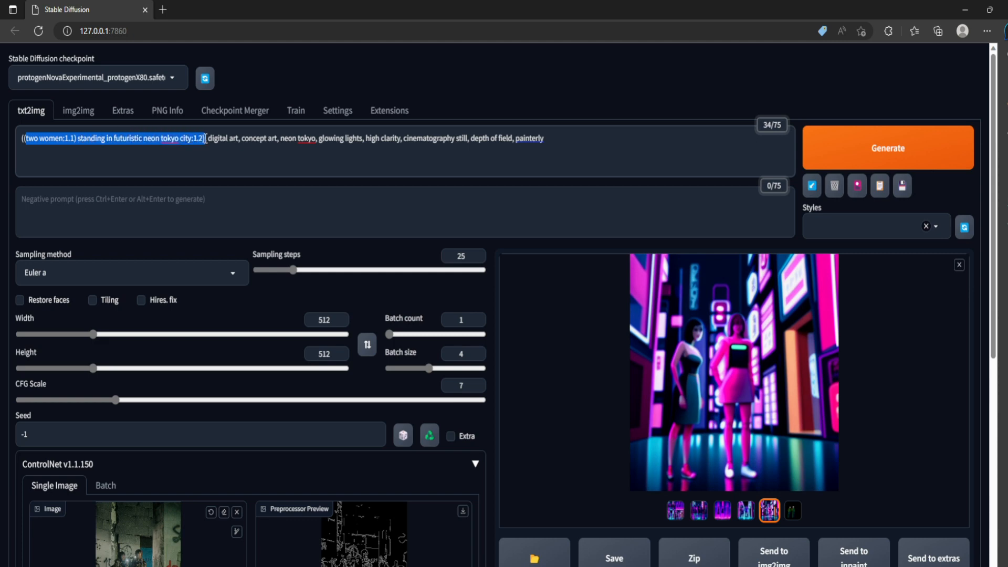
# Raise the attention weight of "high clarity" in the prompt to 1.2.
pyautogui.click(172, 161)
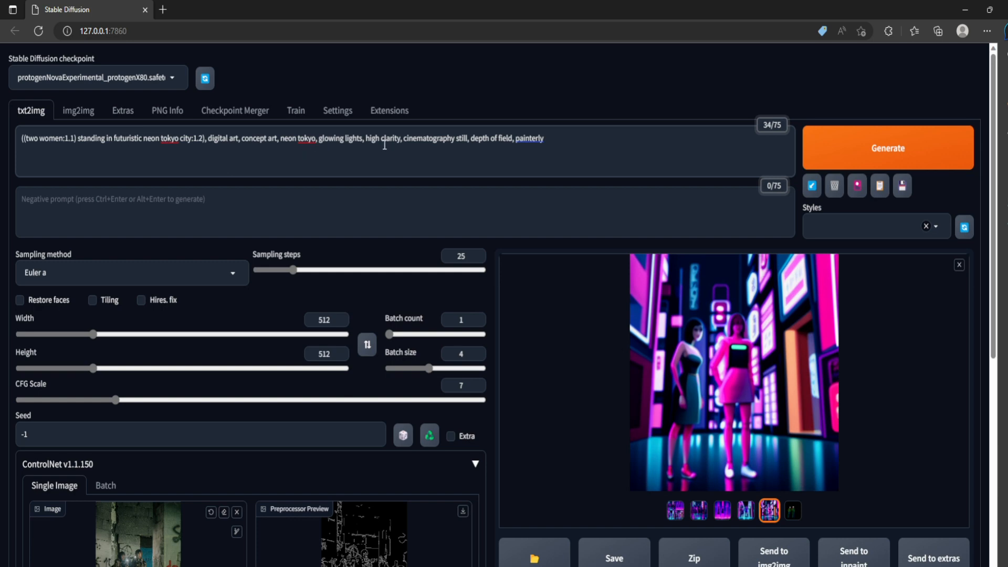
pyautogui.click(366, 138)
pyautogui.moveTo(366, 139); pyautogui.dragTo(399, 138)
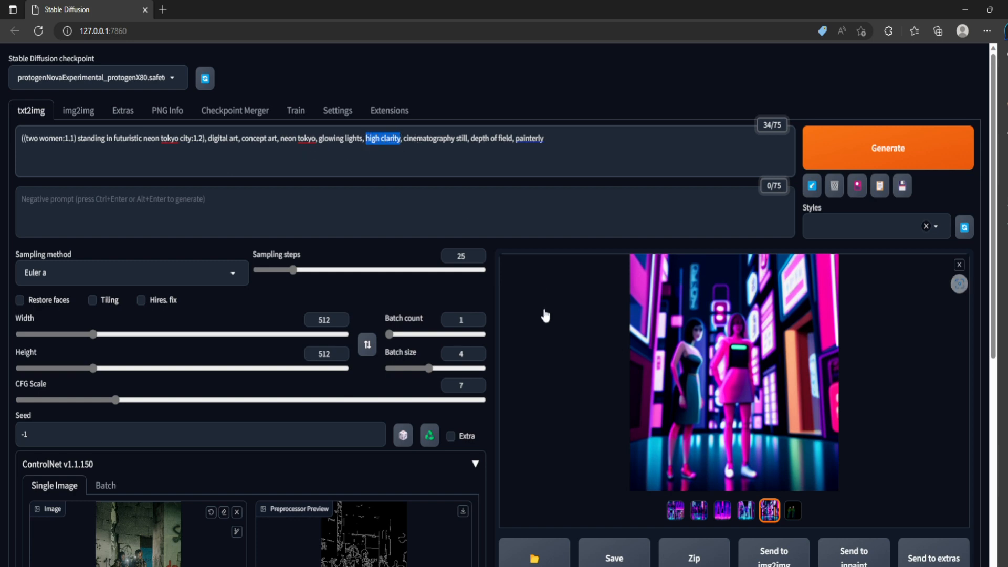
pyautogui.hotkey('ctrl', 'Up')
pyautogui.hotkey('ctrl', 'Up')
pyautogui.click(419, 135)
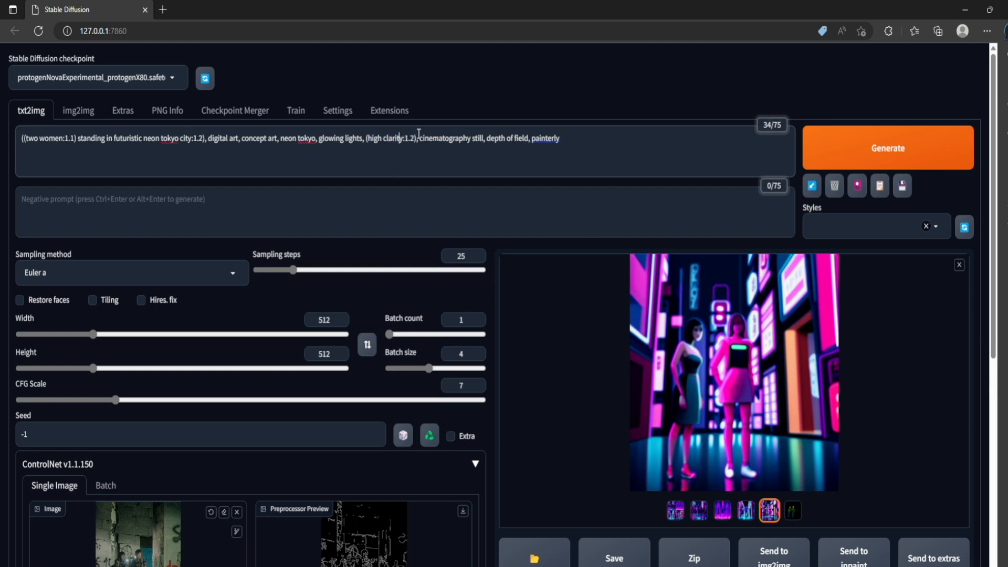
# View the third, second and first individual images of the openpose batch, and review the ControlNet canny settings.
pyautogui.scroll(-4, 492, 323)
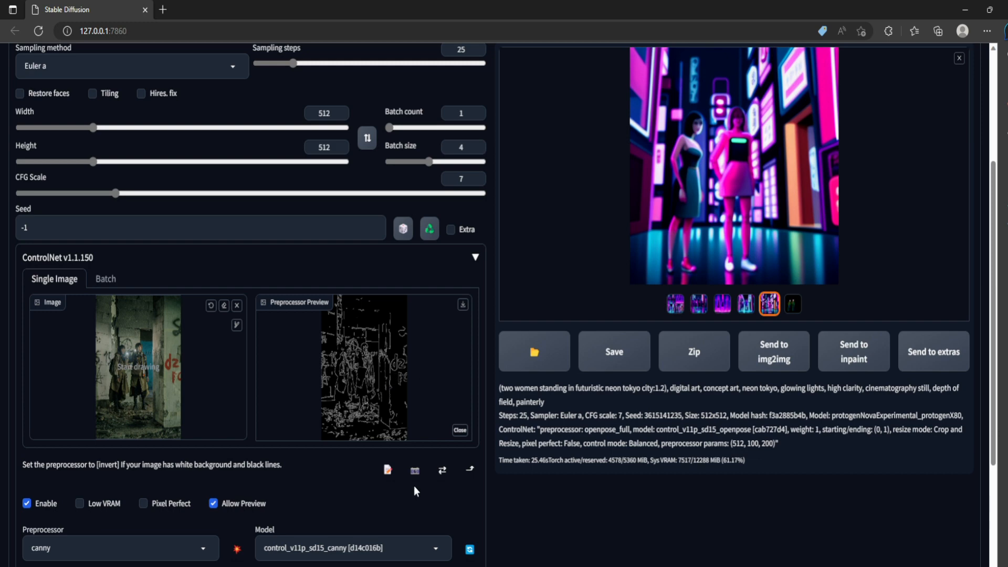
pyautogui.scroll(2, 352, 477)
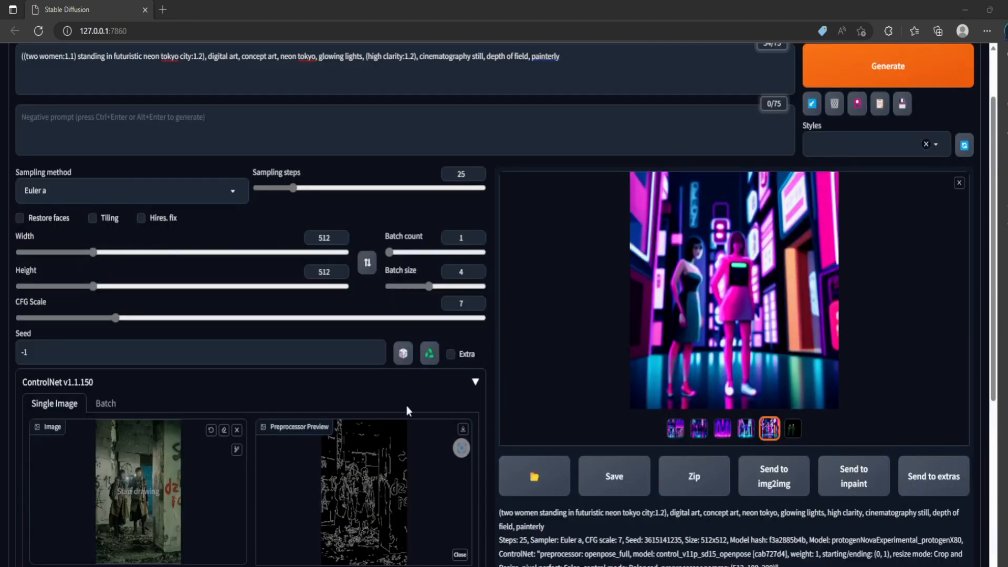
pyautogui.click(745, 429)
pyautogui.click(722, 429)
pyautogui.click(699, 429)
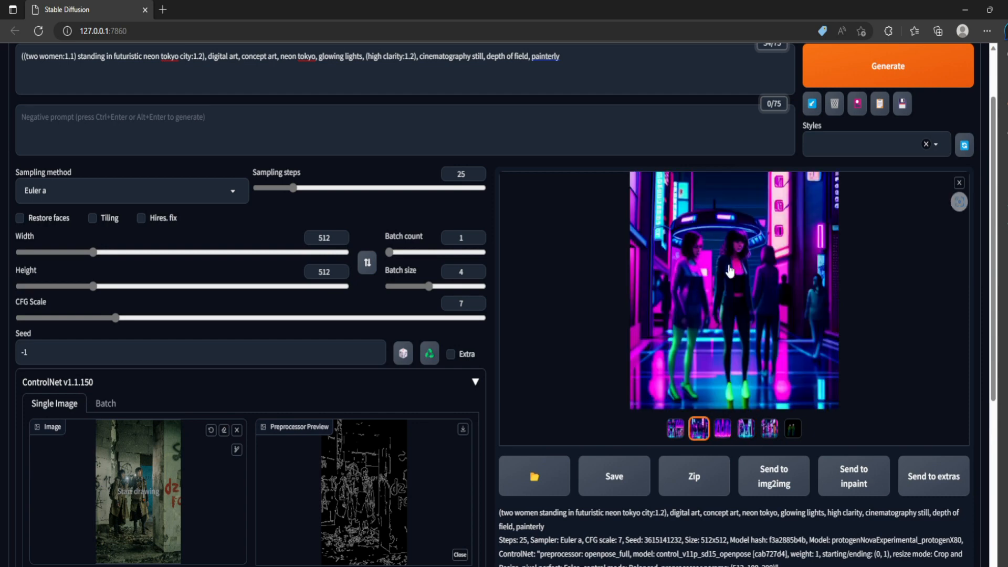
pyautogui.click(619, 489)
pyautogui.scroll(-6, 495, 360)
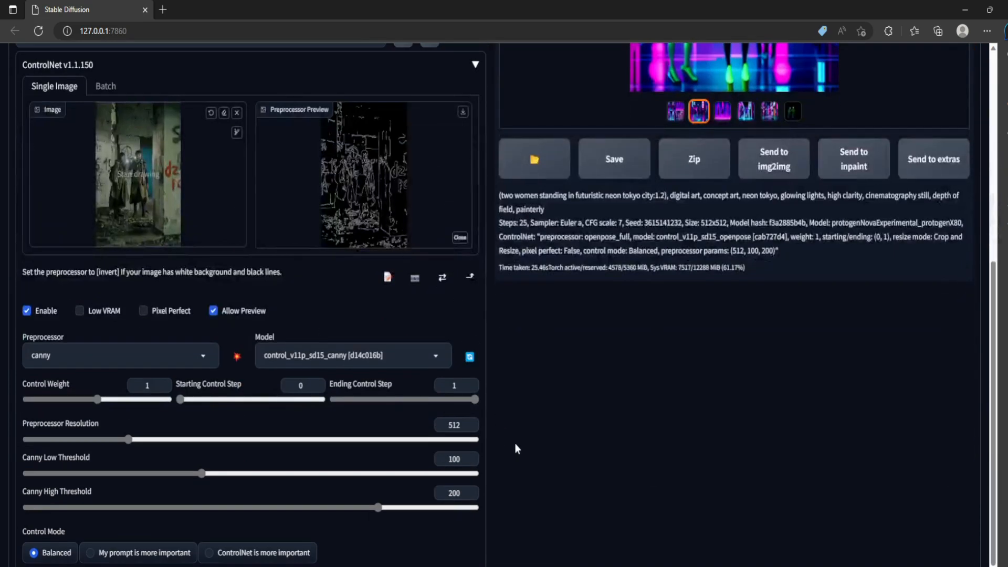
pyautogui.scroll(8, 518, 459)
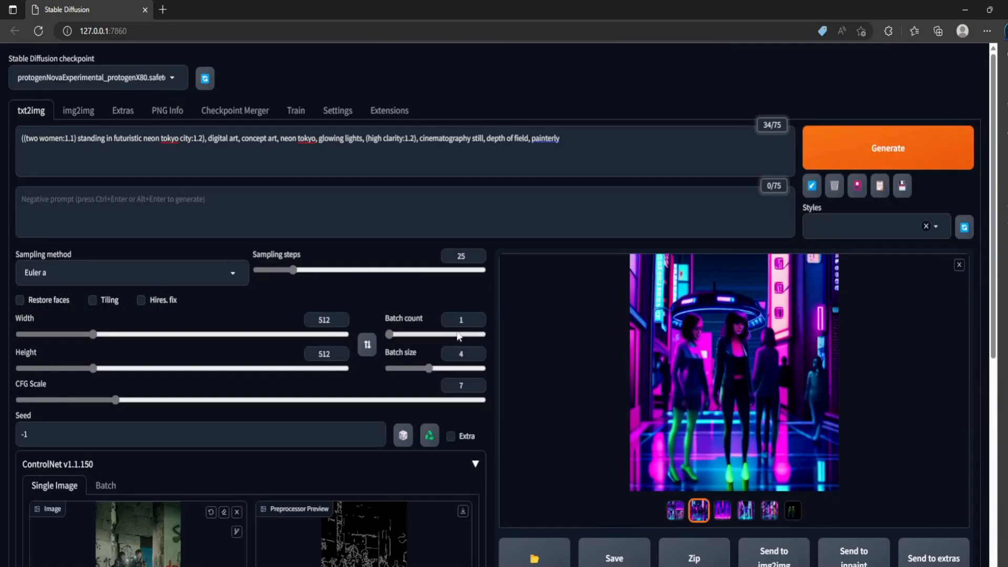